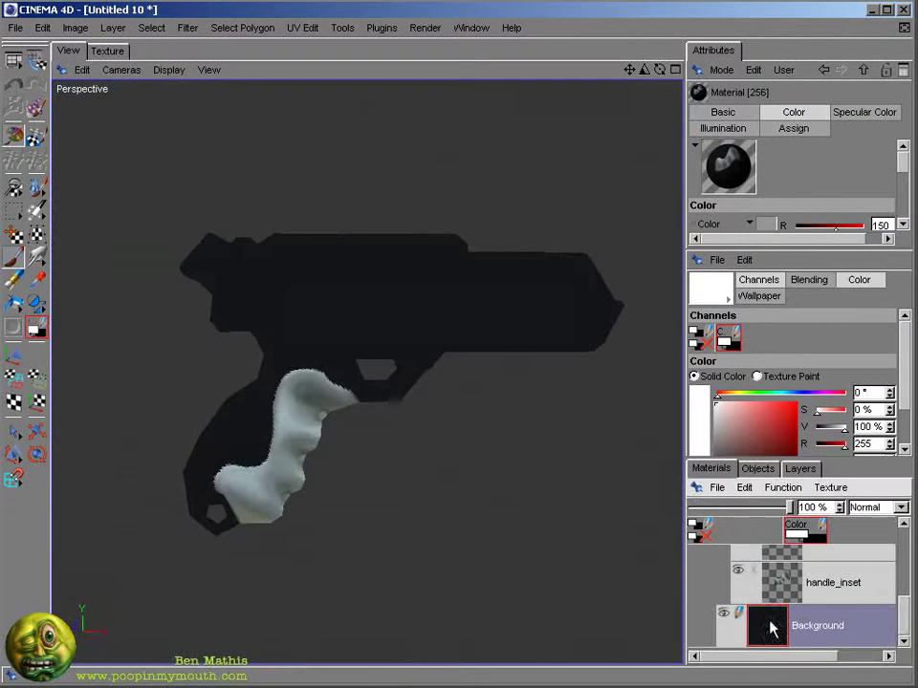
- Paint a faint lighter highlight along the slide with the dark gunmetal grey RGB 37/40/46
left_click(390, 311, "ctrl")
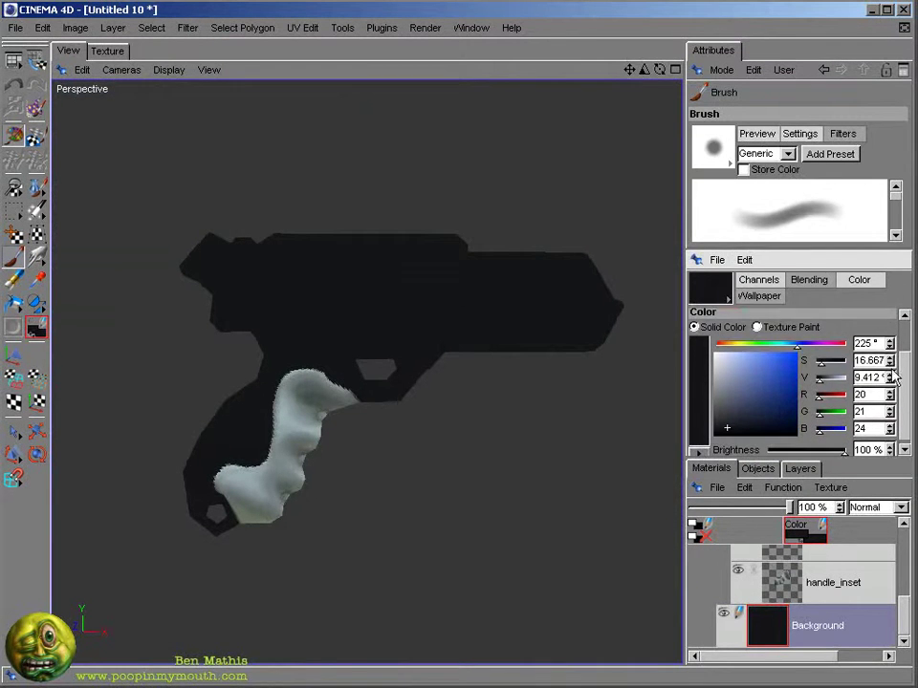
left_click_drag(430, 304, 332, 299)
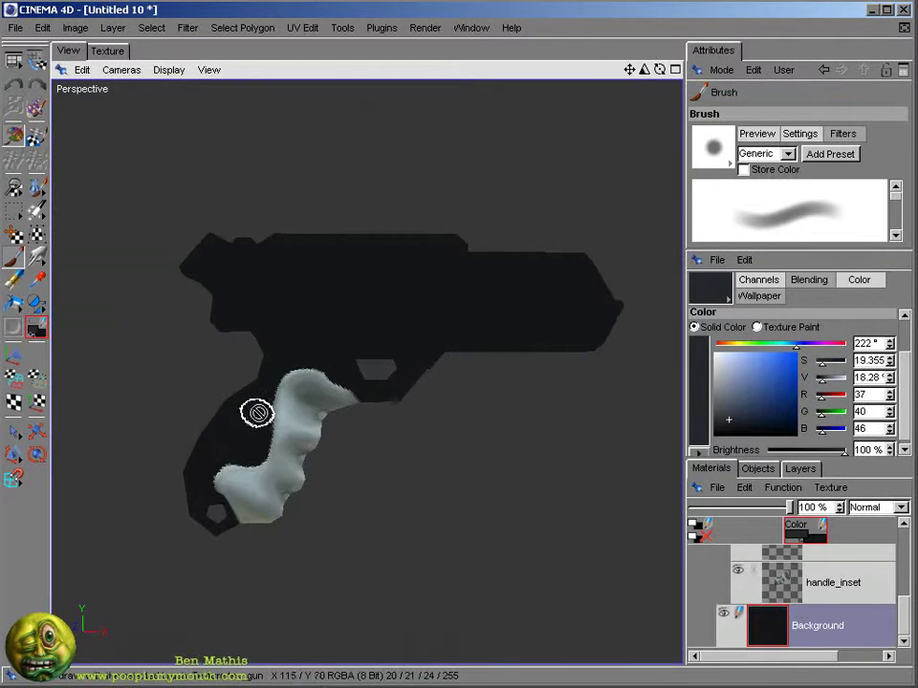
left_click_drag(632, 449, 235, 416, "alt")
- Send the scene back and save the tex_gun texture from the File menu
left_click(16, 27)
left_click(67, 433)
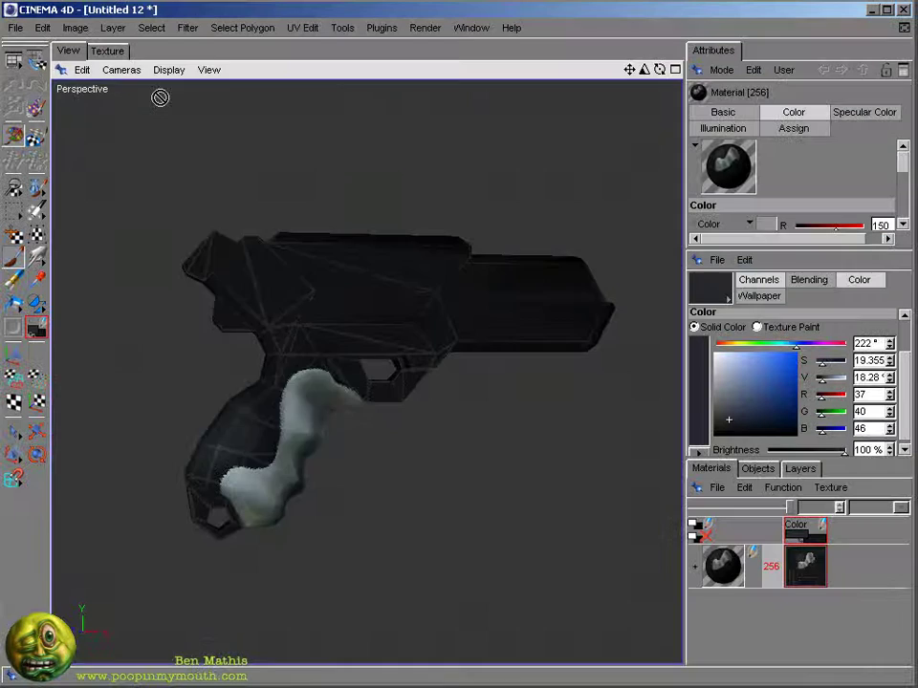
left_click(695, 567)
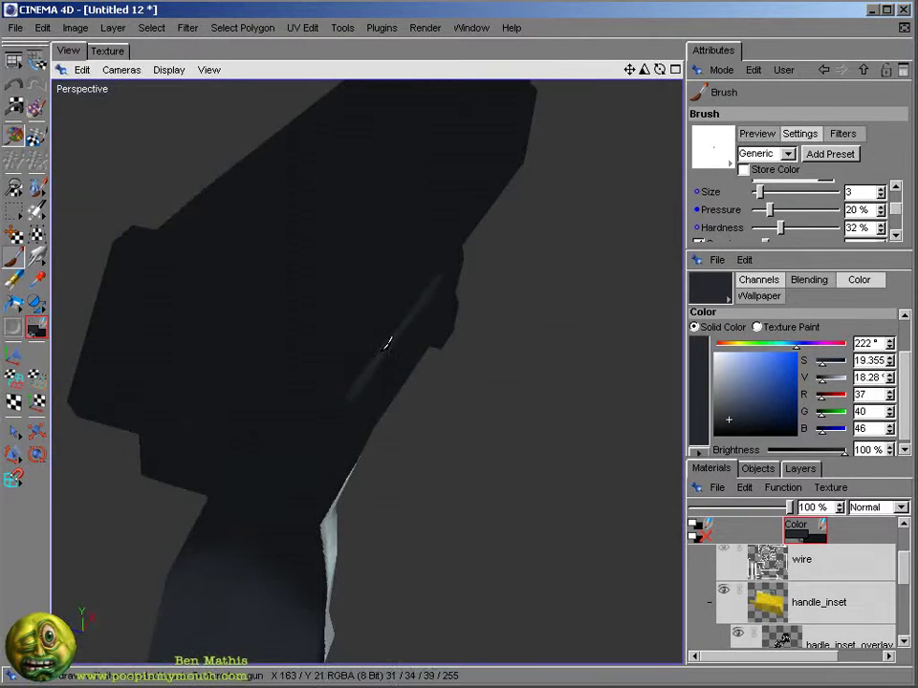
left_click(16, 28)
- Switch from the hard Pencil to the soft Brush tool for painting tex_gun.psd
key("b")
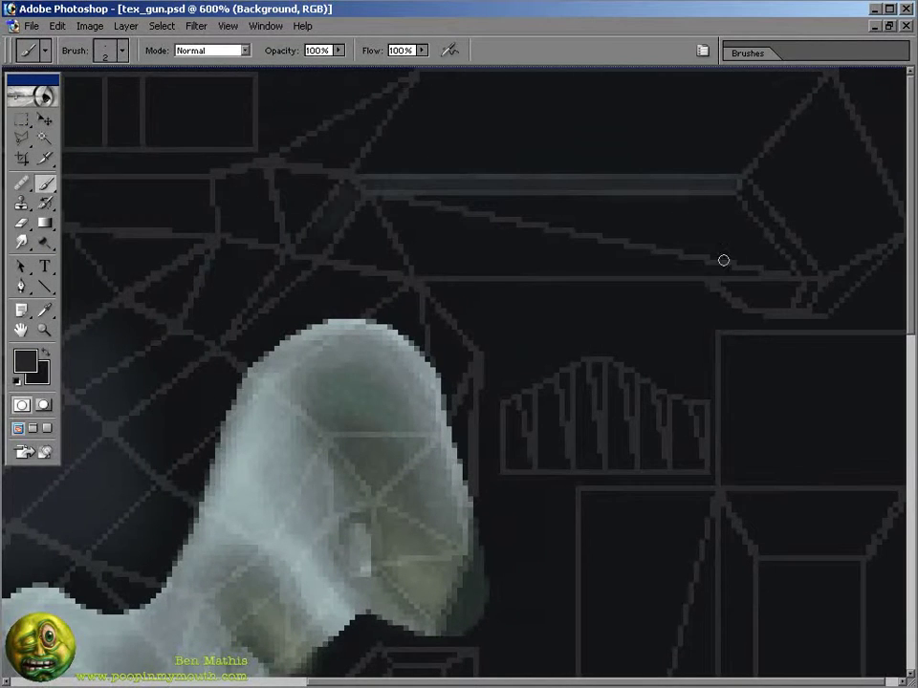
key("shift+b")
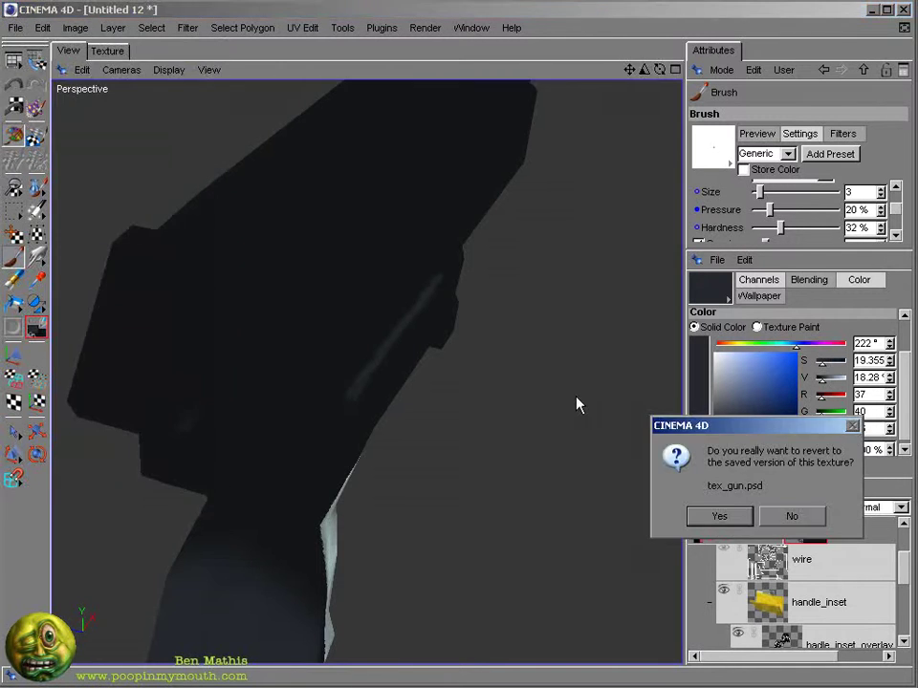
- Reload the Photoshop-edited texture via Revert Texture and orbit the gun to inspect it
left_click(719, 517)
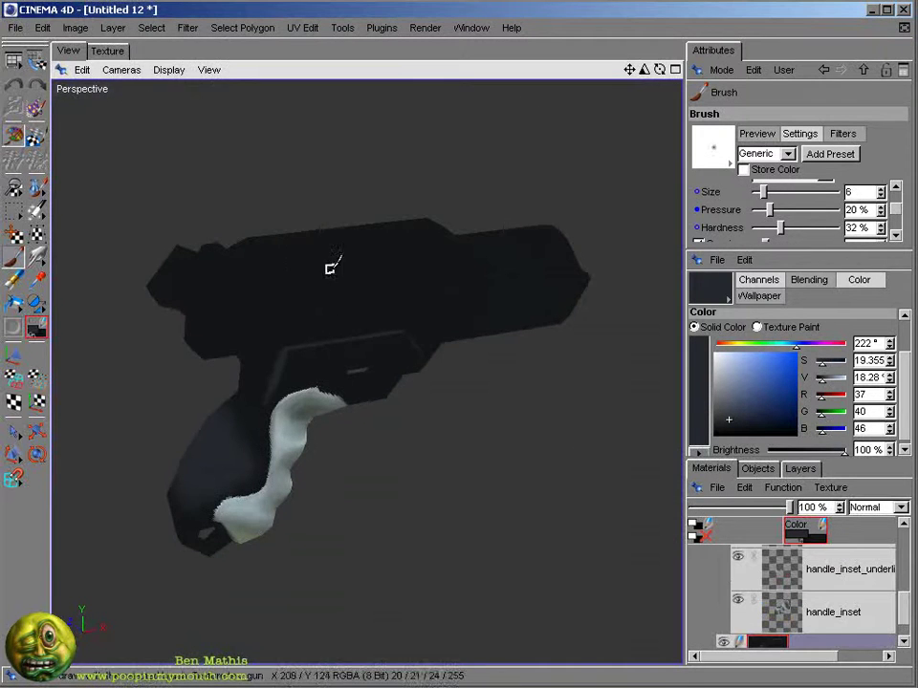
left_click_drag(328, 262, 497, 308, "alt")
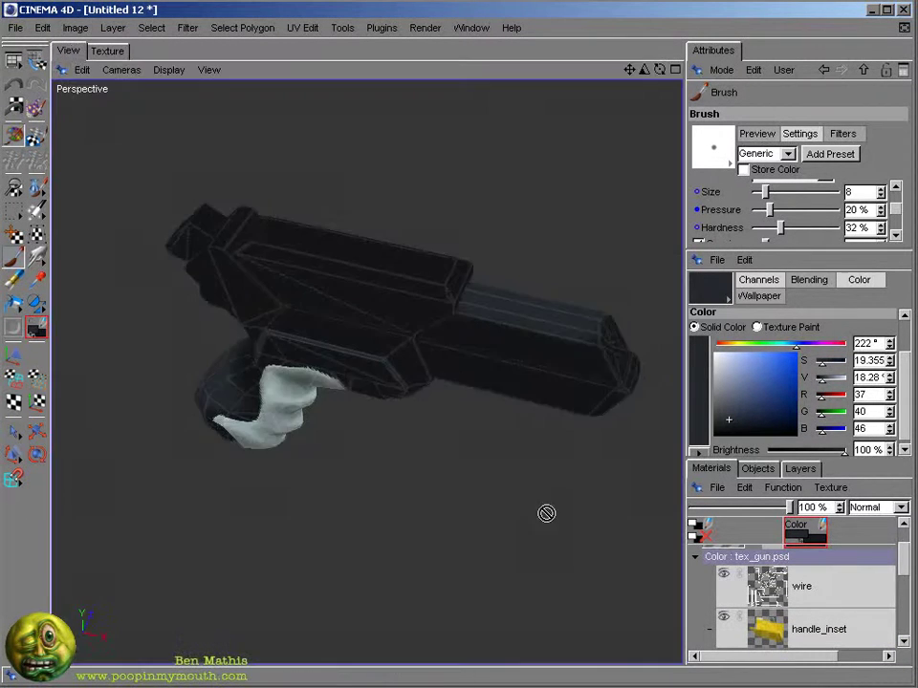
left_click_drag(547, 513, 309, 201, "alt")
mouse_move(449, 268)
left_mouse_down("alt")
mouse_move(529, 375)
mouse_move(310, 387)
mouse_move(575, 390)
mouse_move(172, 526)
left_mouse_up("alt")
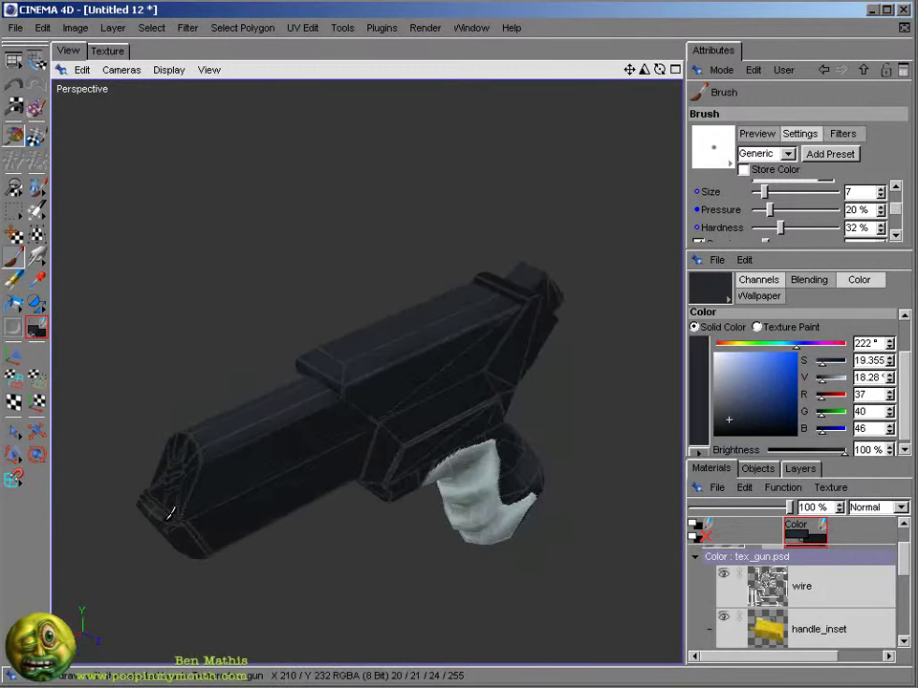
left_click_drag(540, 349, 392, 413, "alt")
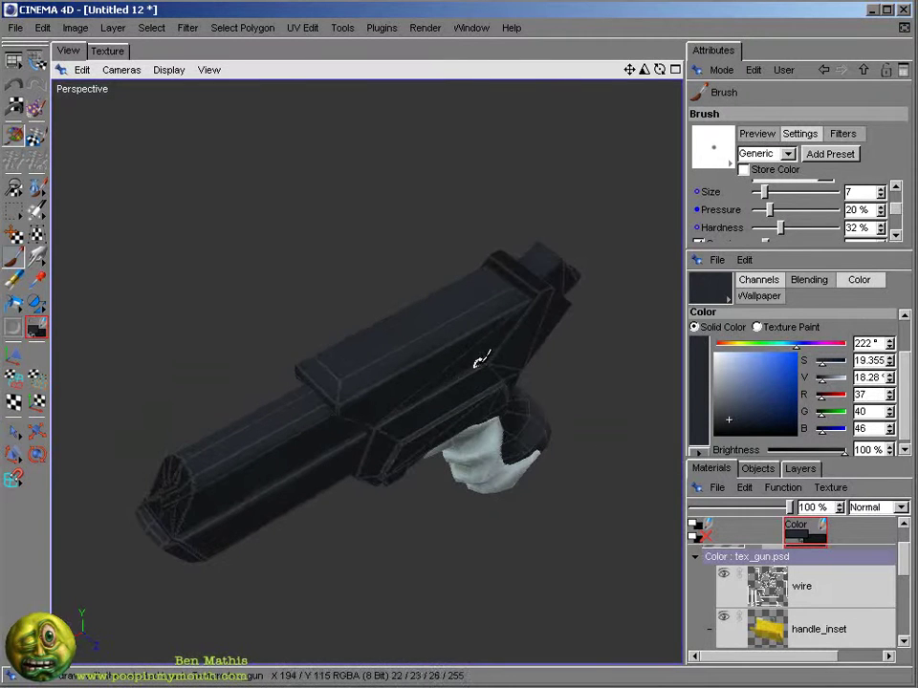
- Compare the reloaded texture in the flat UV layout against the 3D gun from several angles
key("ctrl+Tab")
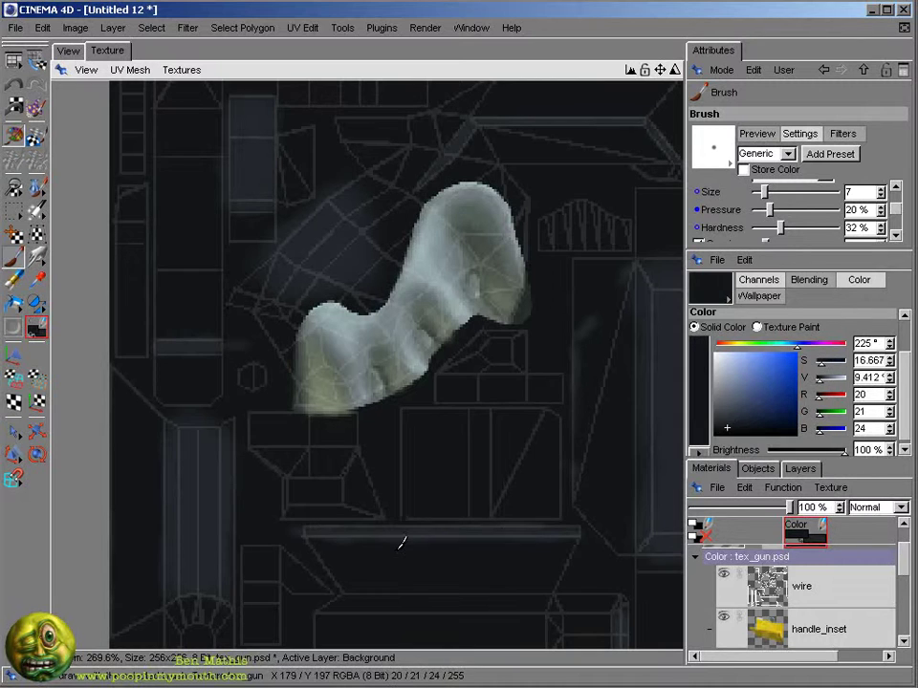
middle_click_drag(395, 543, 581, 490, "alt")
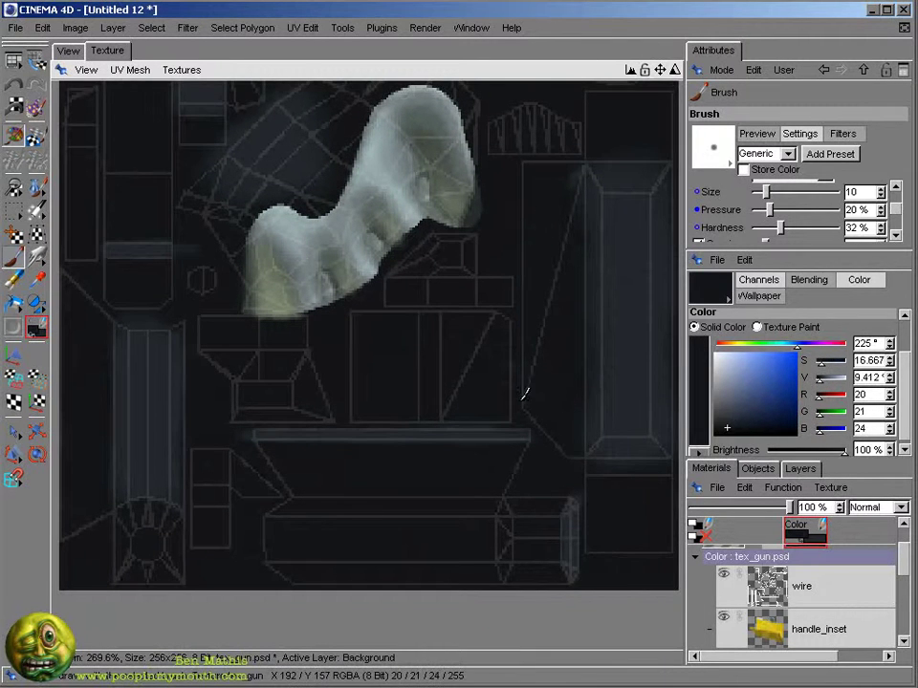
key("ctrl+Tab")
left_click_drag(559, 446, 434, 358, "alt")
key("ctrl+Tab")
middle_click_drag(474, 62, 647, 274, "alt")
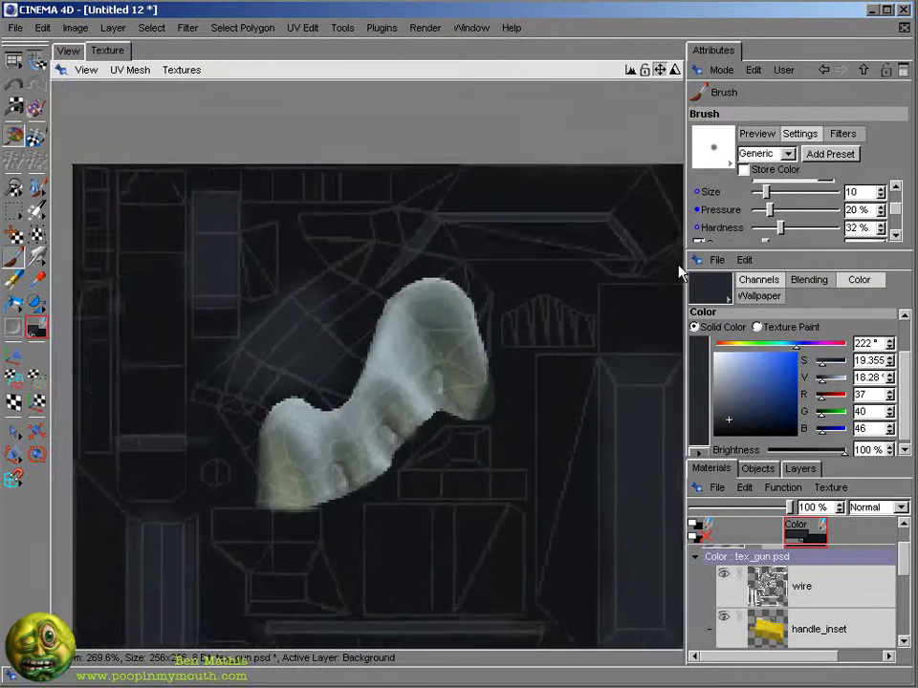
left_click(67, 50)
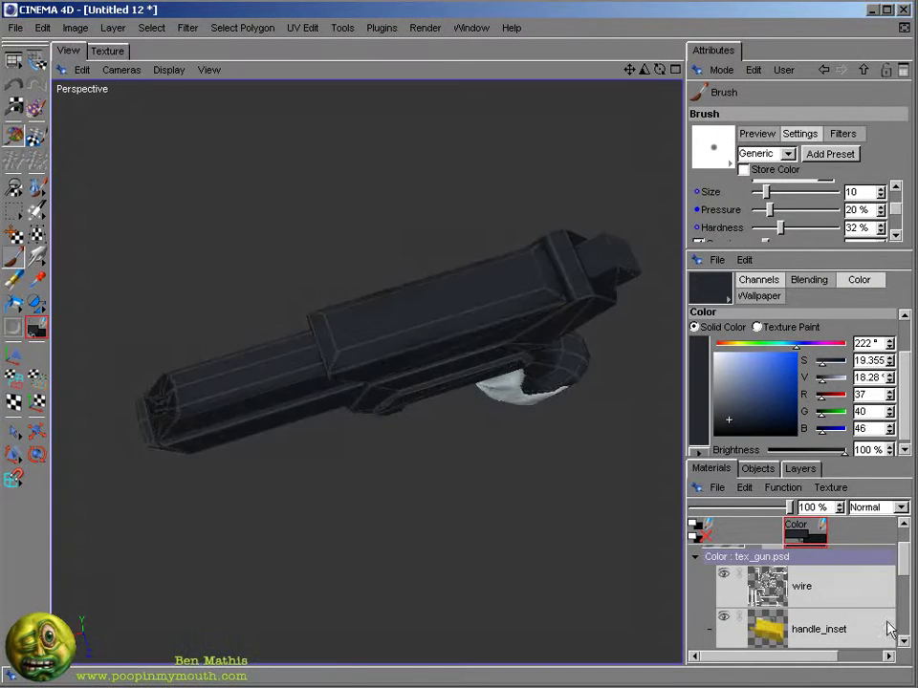
left_click(107, 49)
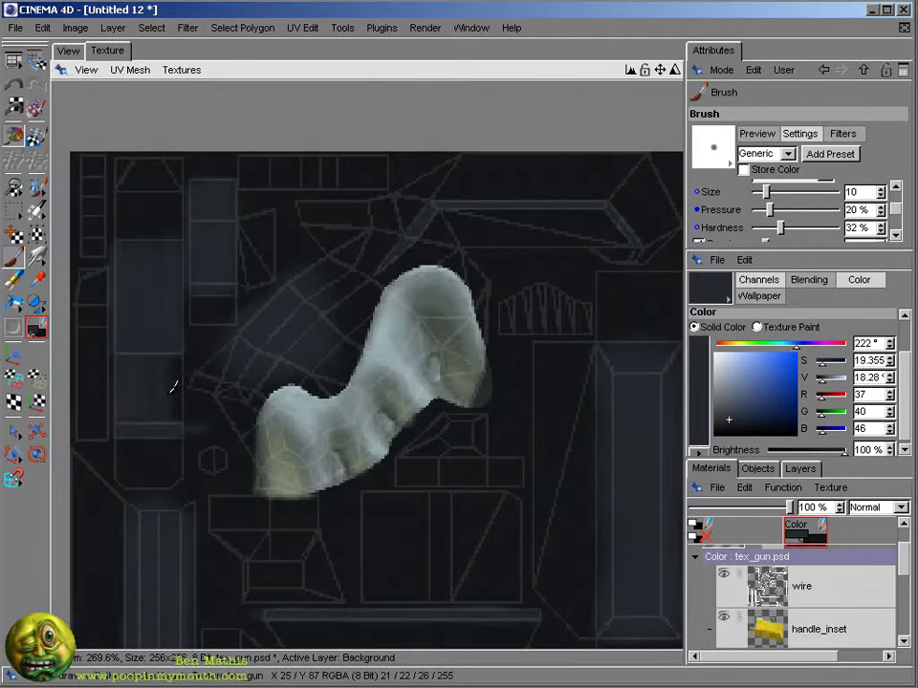
key("ctrl+Tab")
left_click_drag(473, 213, 223, 384, "alt")
key("ctrl+Tab")
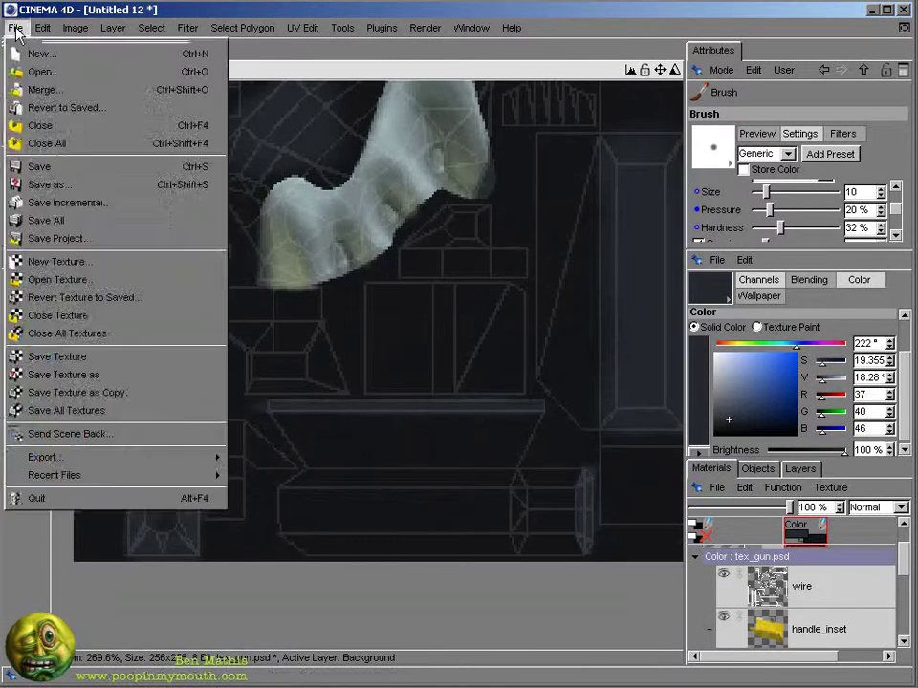
- Bring up tex_gun.psd in Photoshop, maximized and zoomed to 800%
key("alt+Tab")
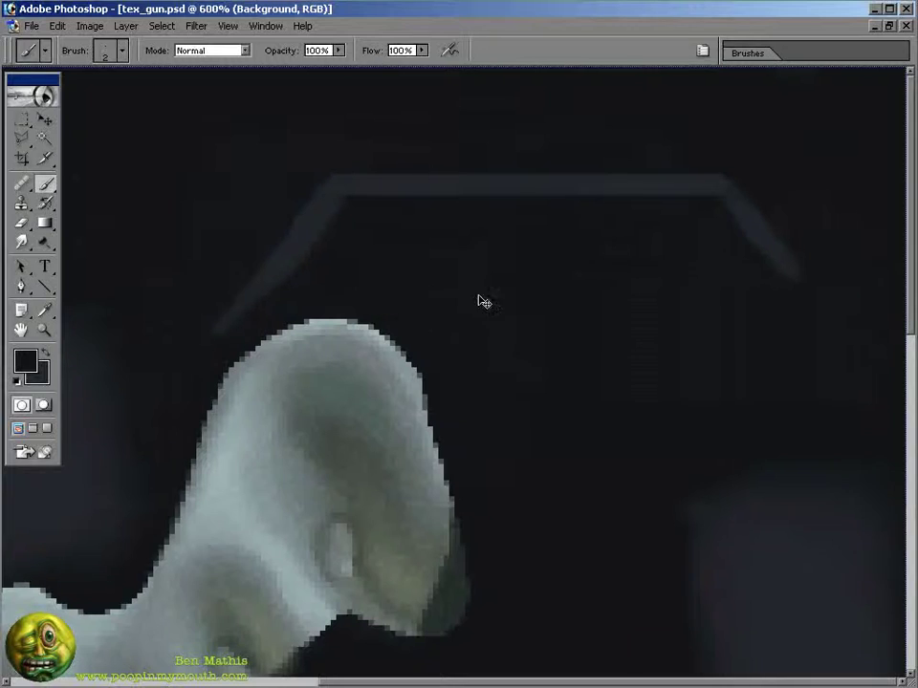
key("alt+Tab")
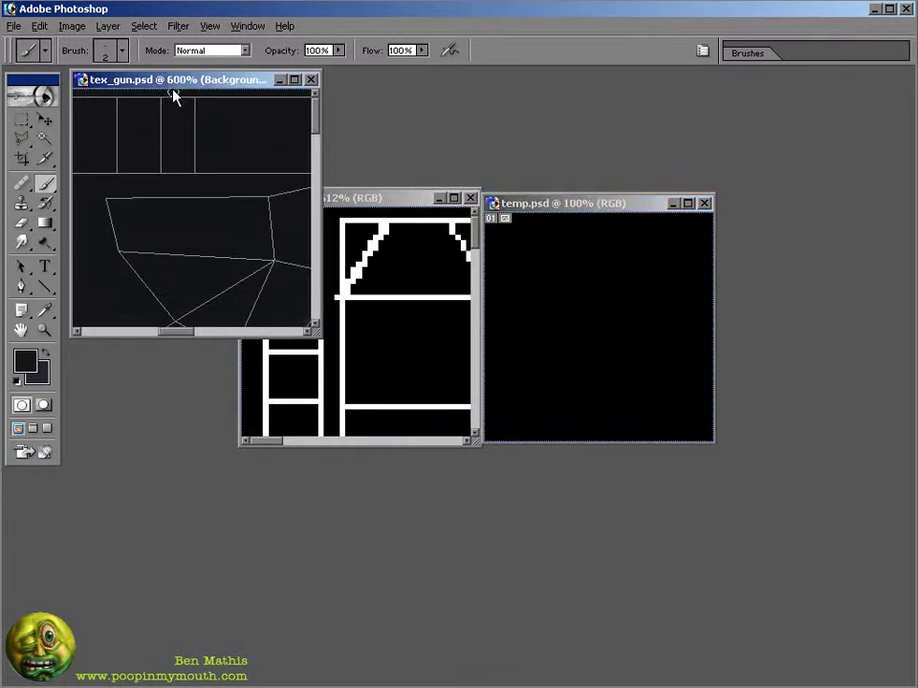
double_click(174, 83)
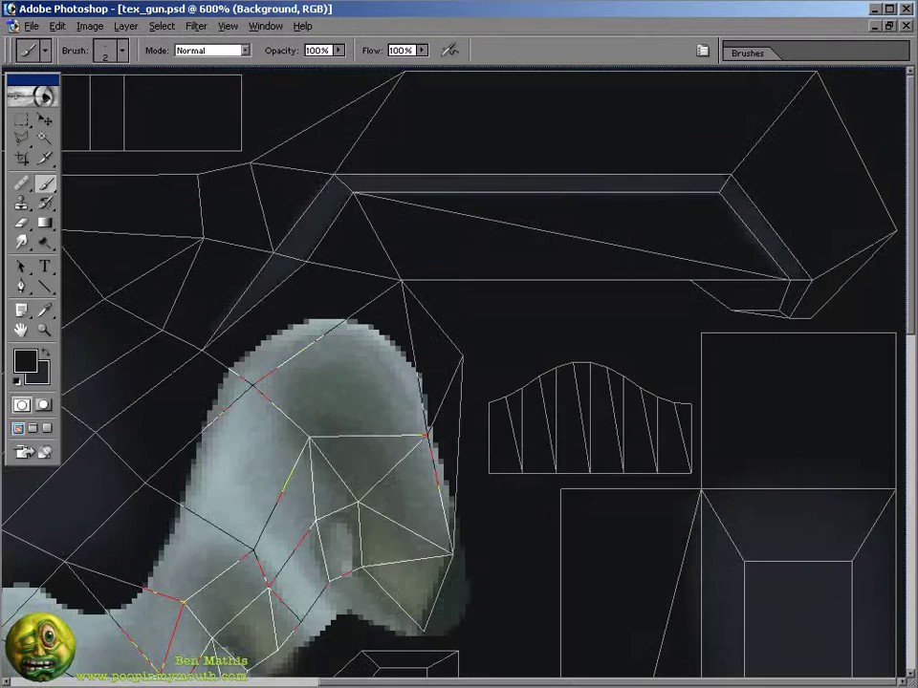
key("ctrl+plus")
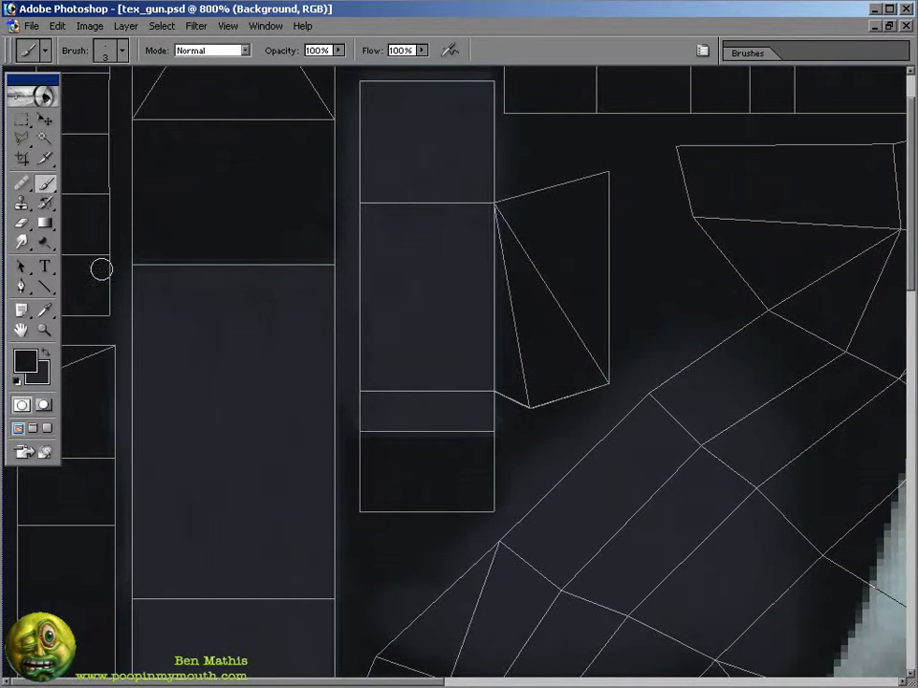
- Pan to the slide panel and resize the brush from size 1 to size 5
left_click_drag(393, 510, 393, 139)
scroll(129, 295, "down", 5)
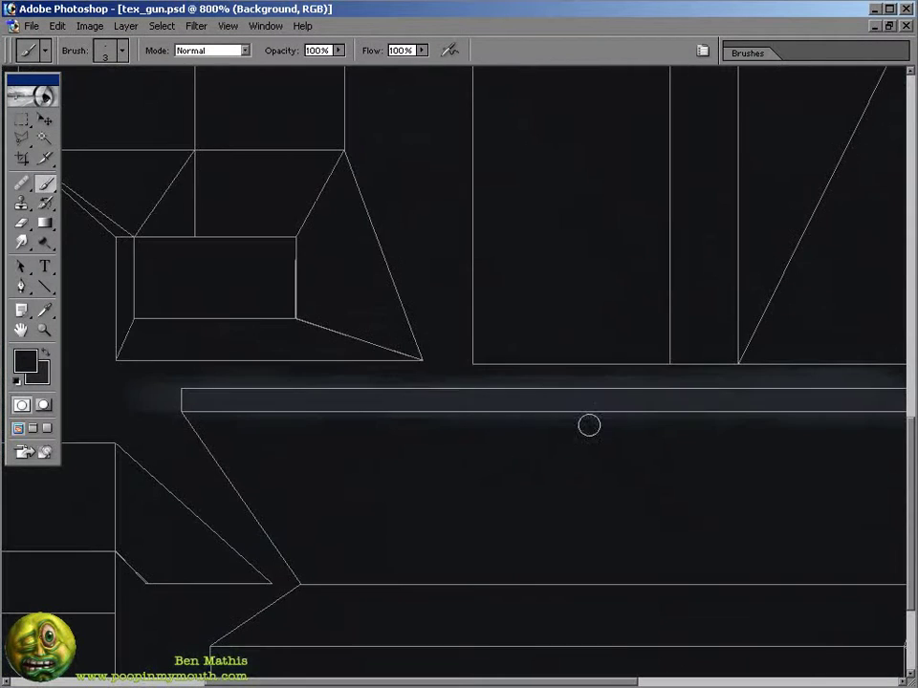
scroll(695, 440, "right", 4)
scroll(697, 493, "right", 2)
scroll(697, 493, "down", 2)
scroll(616, 608, "up", 2)
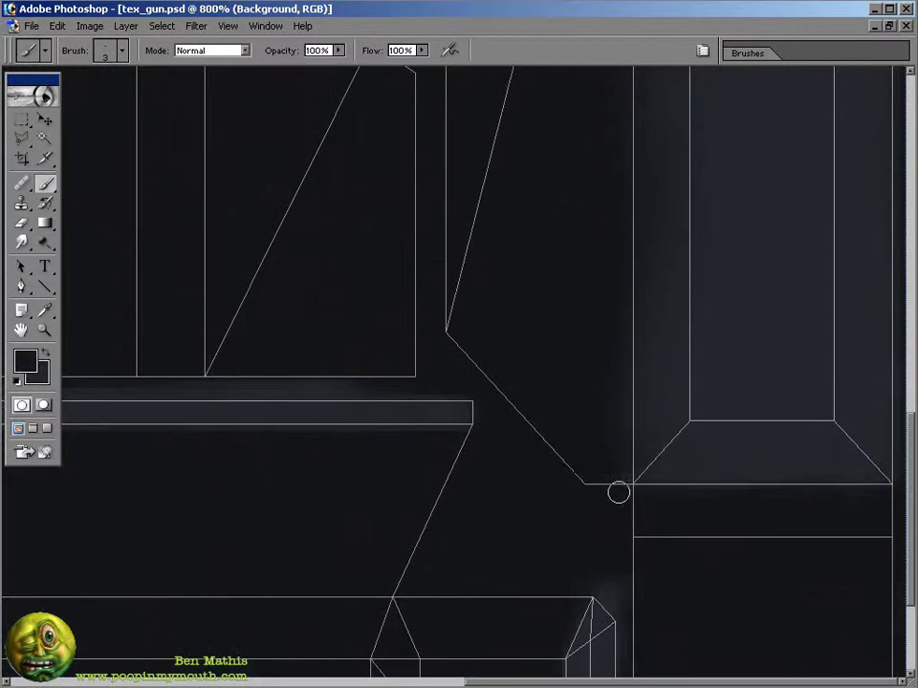
scroll(588, 499, "up", 8)
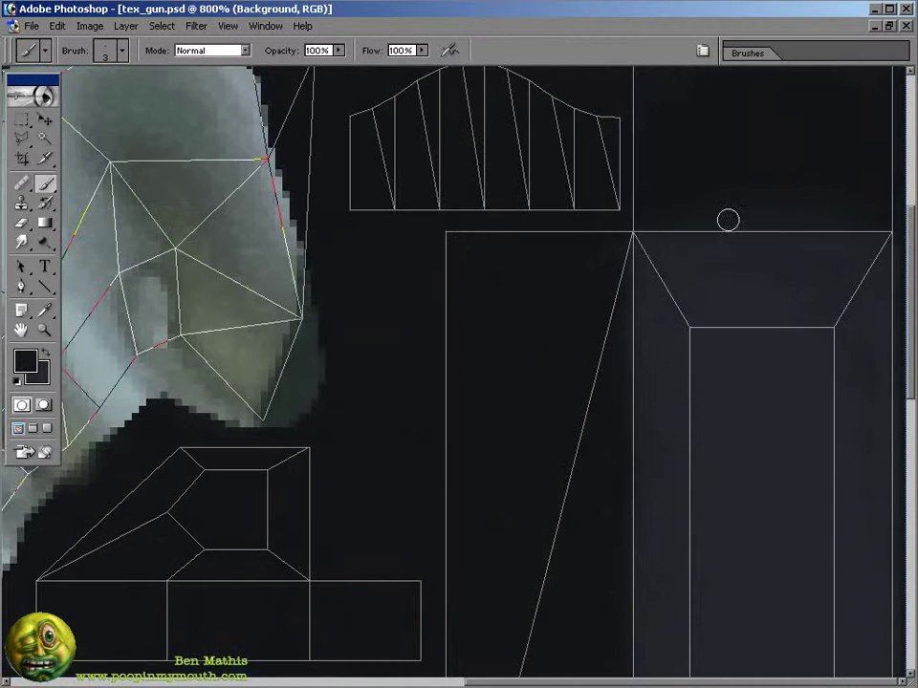
scroll(826, 191, "up", 5)
key("bracketleft")
key("bracketleft")
scroll(668, 265, "down", 5)
key("bracketright")
key("bracketright")
key("bracketright")
key("bracketright")
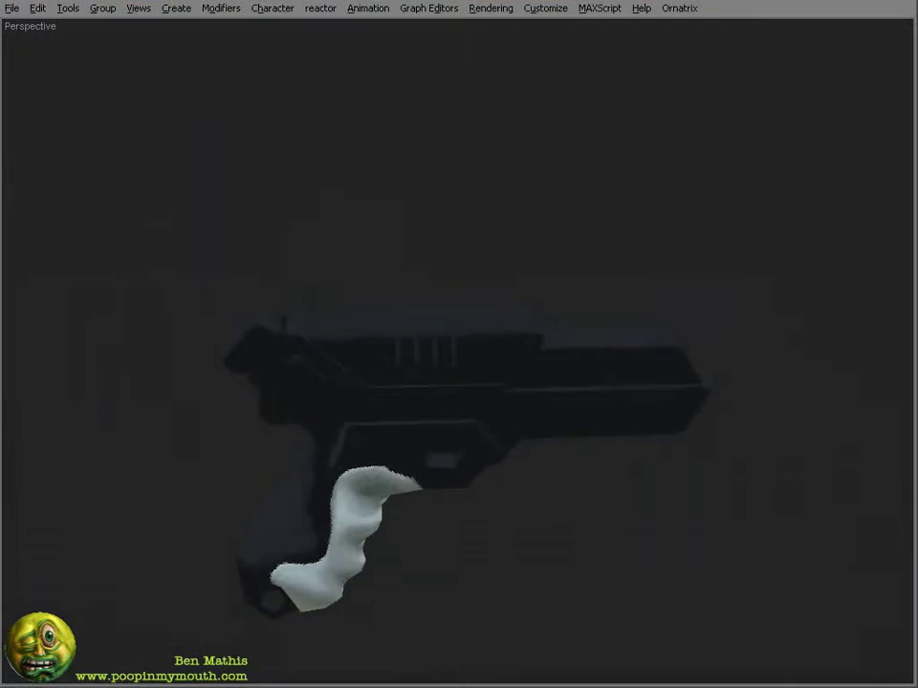
- Inspect the serrated slide in 3ds Max, then brush a soft dark shadow stroke in a panel
key("alt+Tab")
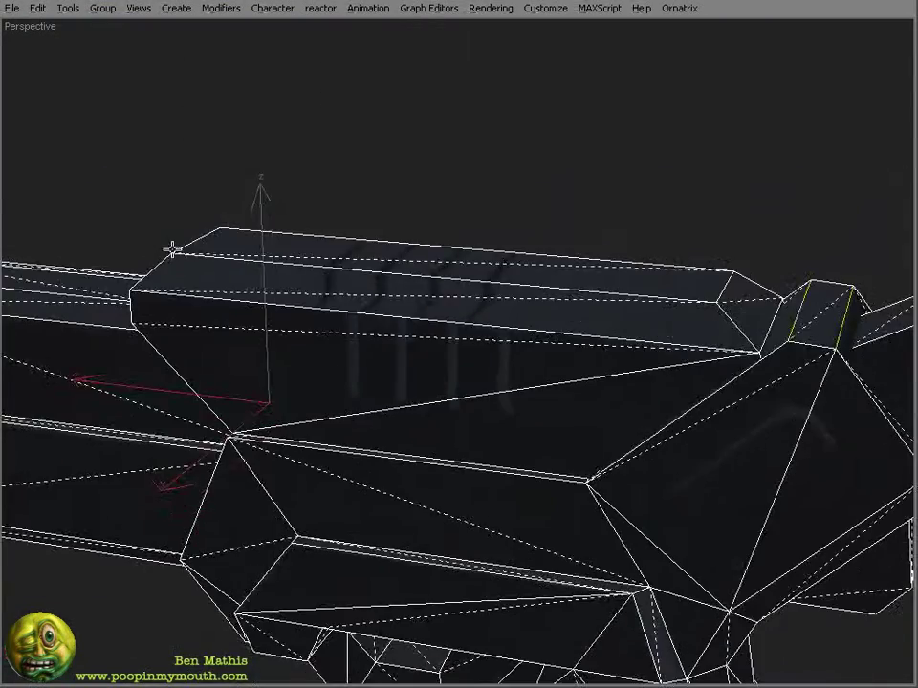
middle_click_drag(172, 250, 326, 282, "alt")
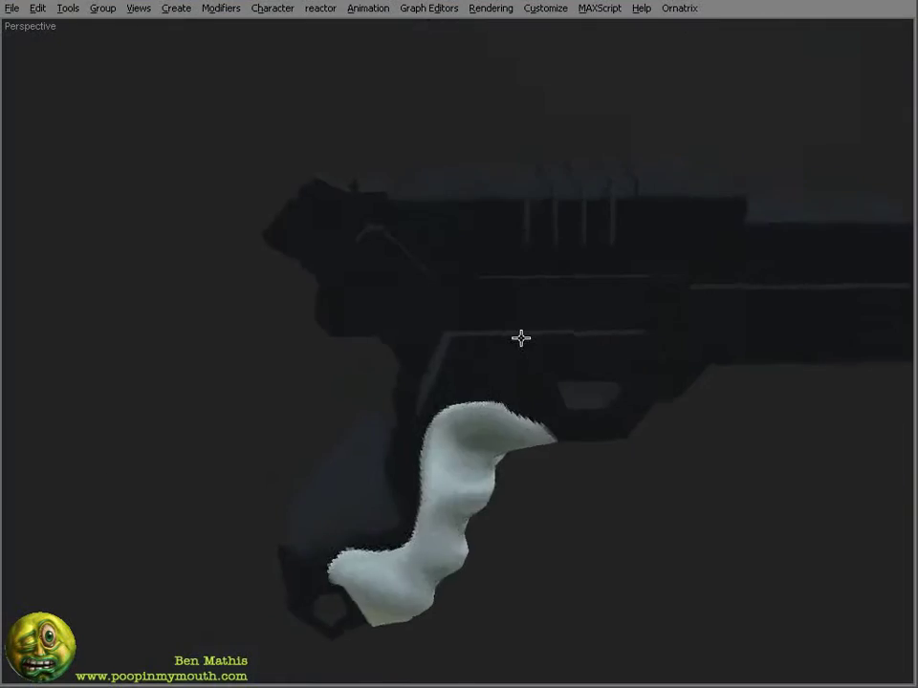
key("alt+Tab")
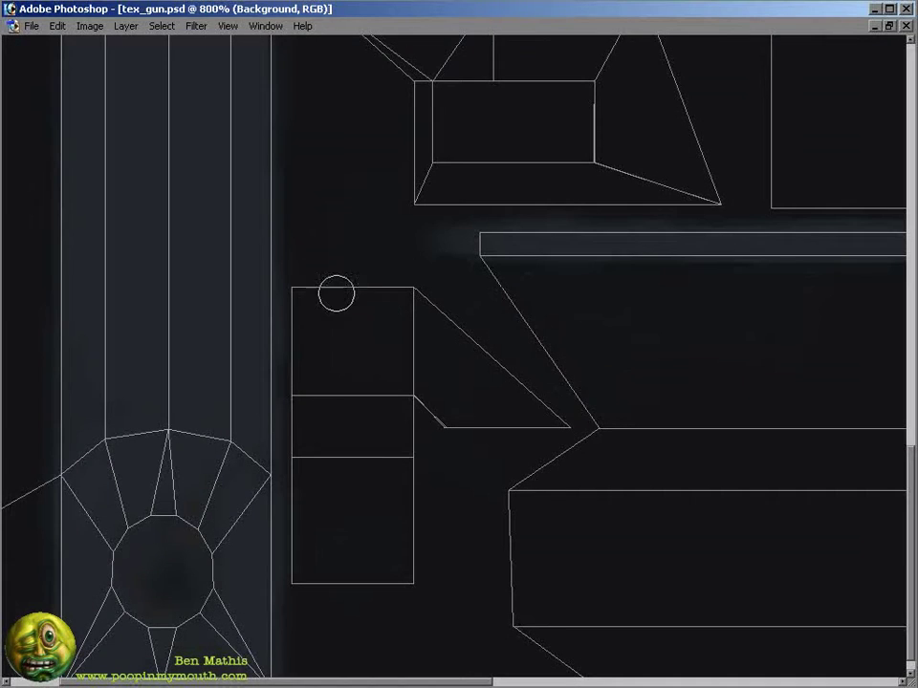
mouse_move(336, 293)
left_mouse_down()
mouse_move(309, 365)
mouse_move(341, 368)
left_mouse_up()
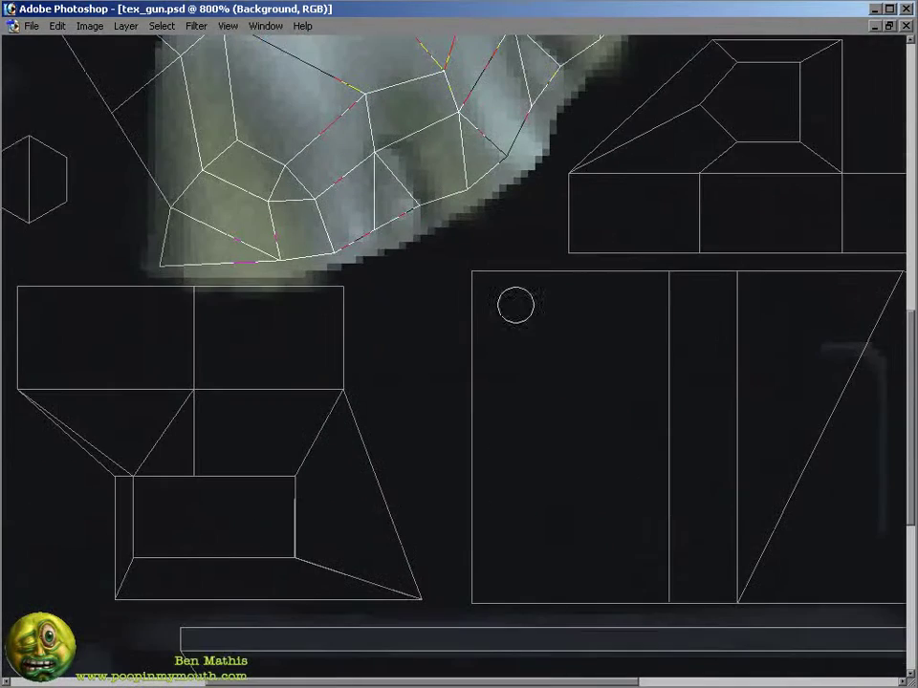
key("Tab")
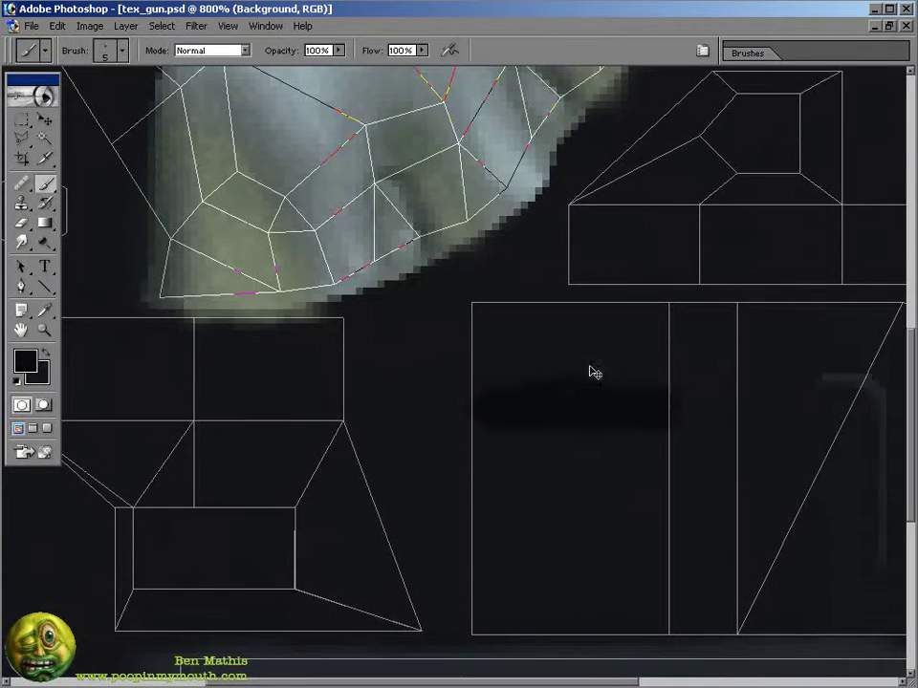
- Pick a dark shade and marquee-select a rectangle inside the upper-right UV cell
left_click(32, 26)
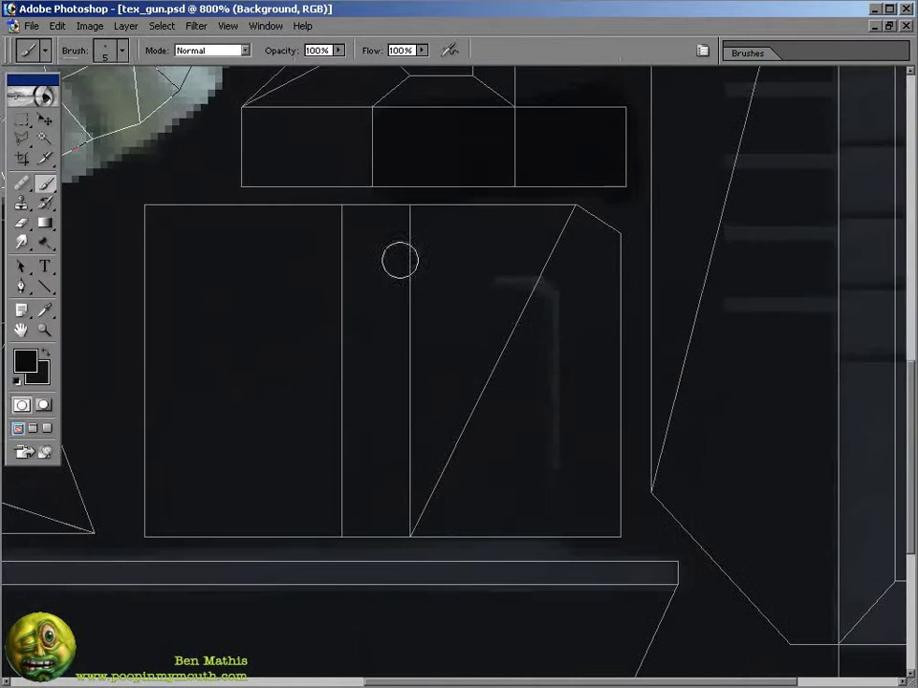
key("m")
left_click_drag(479, 277, 553, 482)
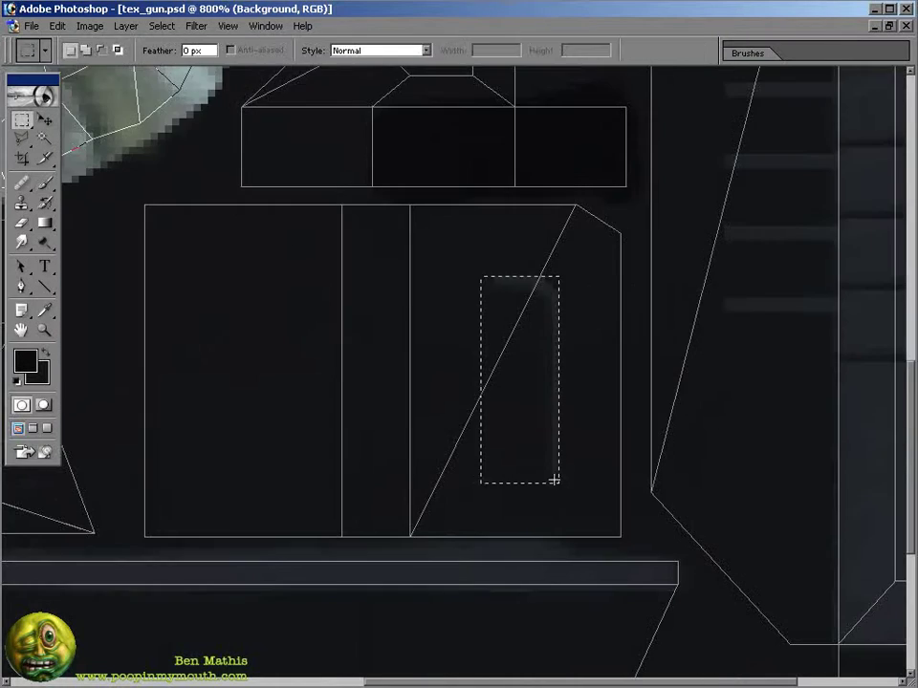
left_click(161, 26)
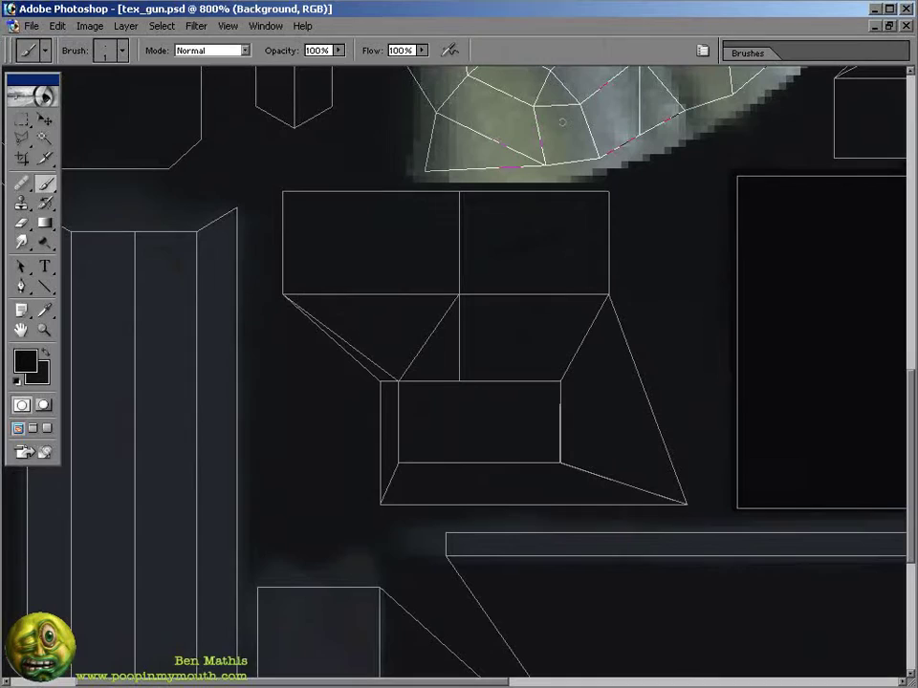
- Fill the upper box's upper-right cell with dark colour and darken further UV cells and bands
key("m")
mouse_move(459, 190)
left_mouse_down()
mouse_move(594, 281)
mouse_move(635, 297)
left_mouse_up()
key("alt+BackSpace")
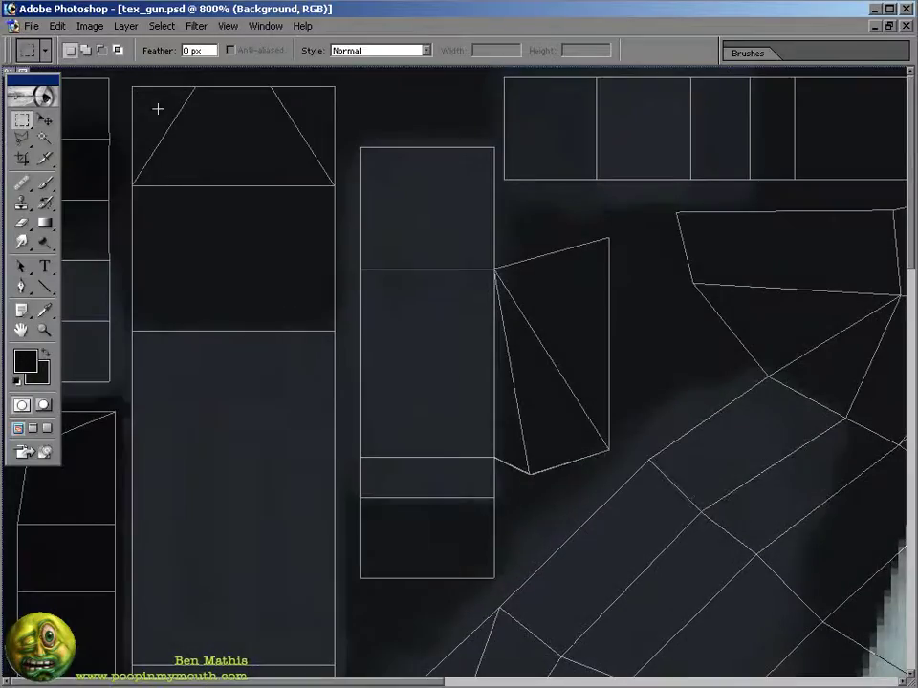
left_click_drag(127, 84, 344, 187)
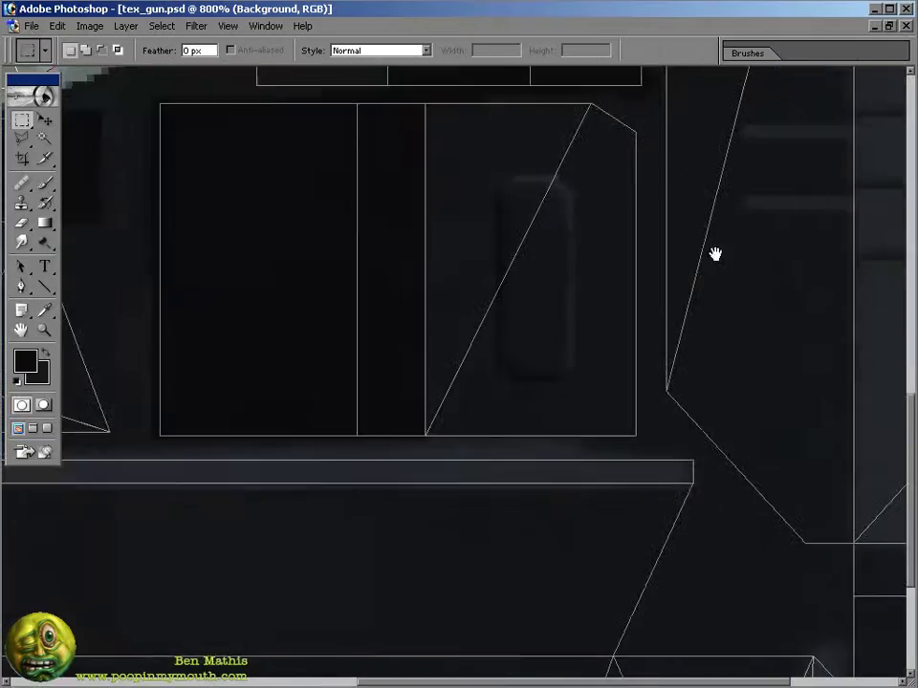
left_click_drag(426, 405, 647, 439)
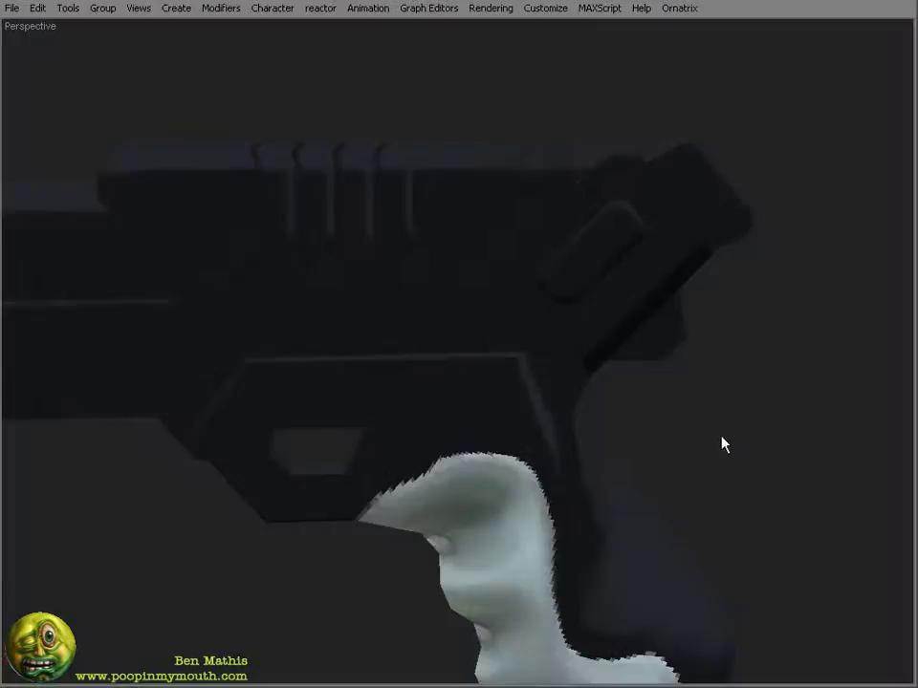
key("alt+Tab")
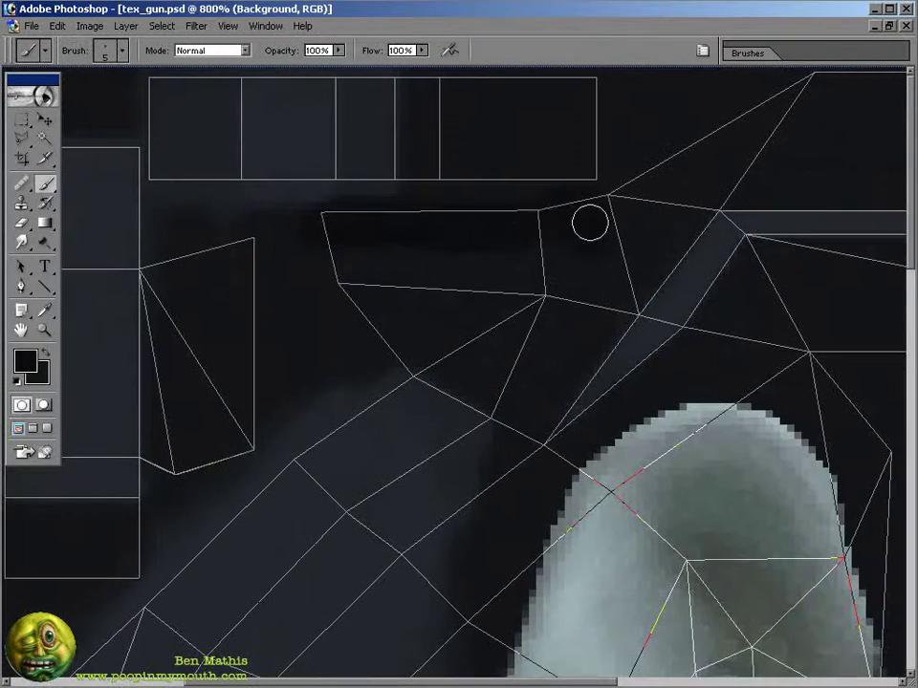
left_click_drag(328, 239, 244, 186)
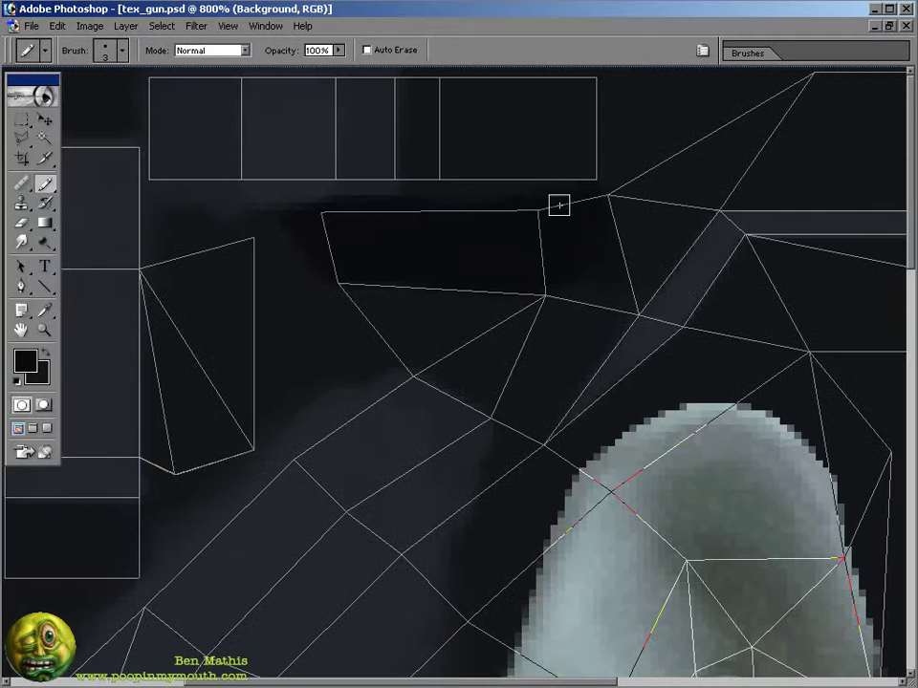
- Check the darkened texture on the gun in 3ds Max, then extend the selection leftward with a stepped edge
key("alt+Tab")
middle_click_drag(411, 382, 464, 493, "alt")
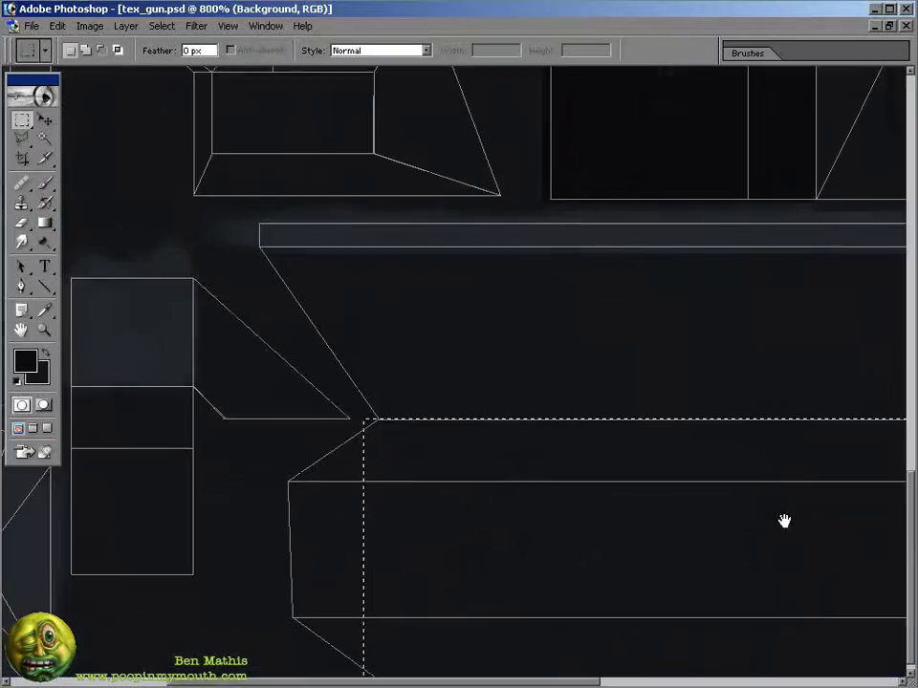
left_click_drag(784, 521, 784, 508)
left_click_drag(241, 447, 383, 482, "shift")
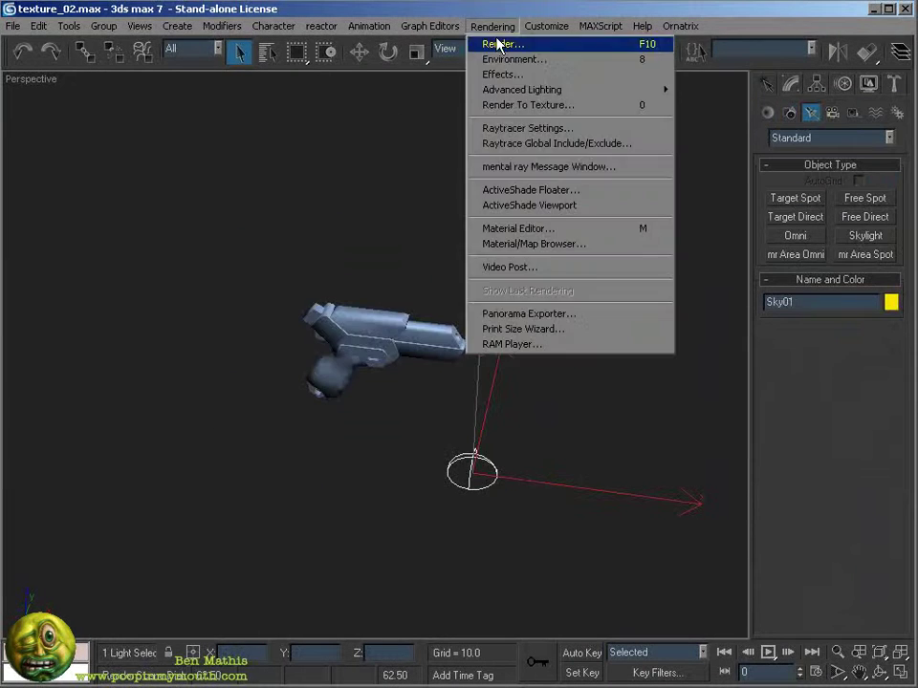
- Open the Render To Texture baking settings and browse the 3dsmax7 folder for the baked map
left_click(497, 41)
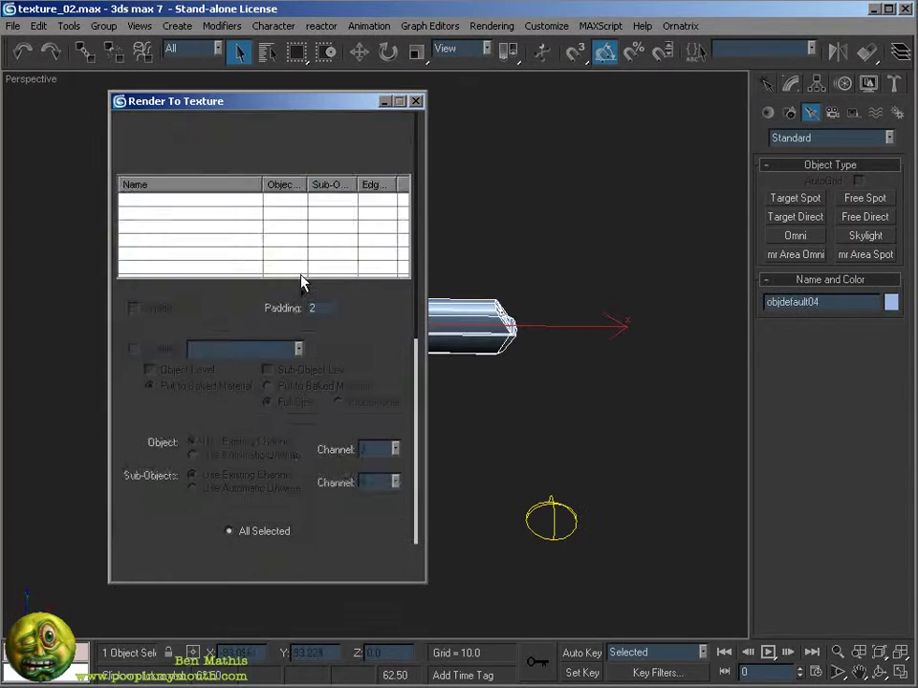
scroll(232, 329, "down", 5)
scroll(231, 329, "up", 5)
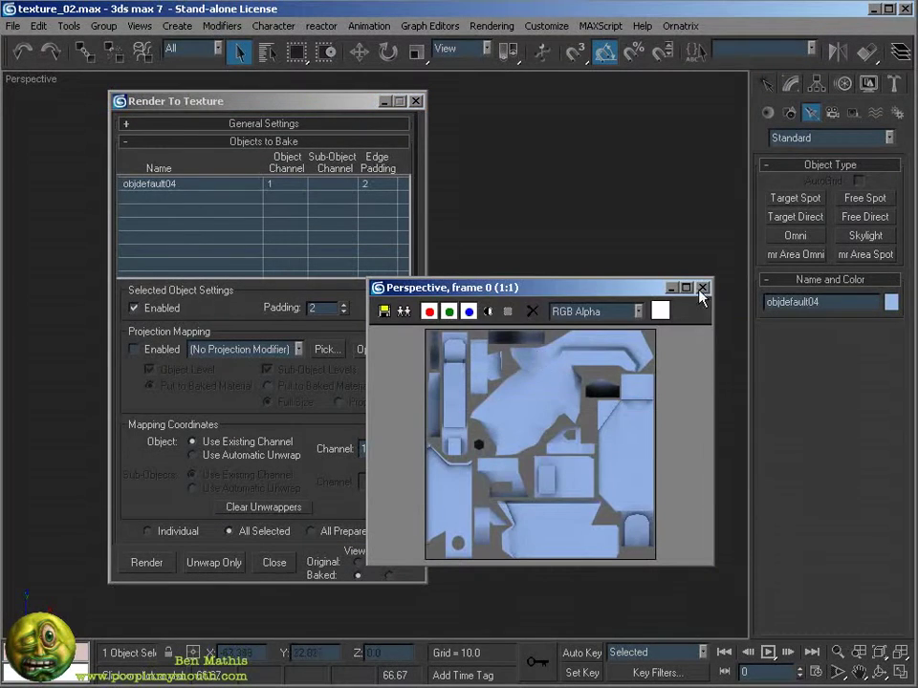
double_click(332, 117)
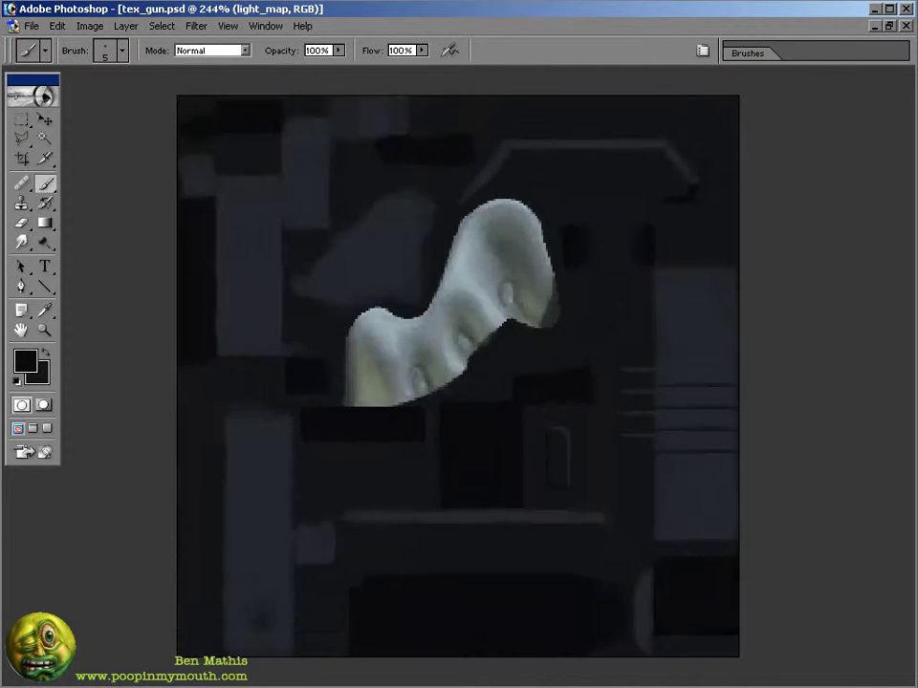
- Glance at 3ds Max and return to Photoshop
key("alt+Tab")
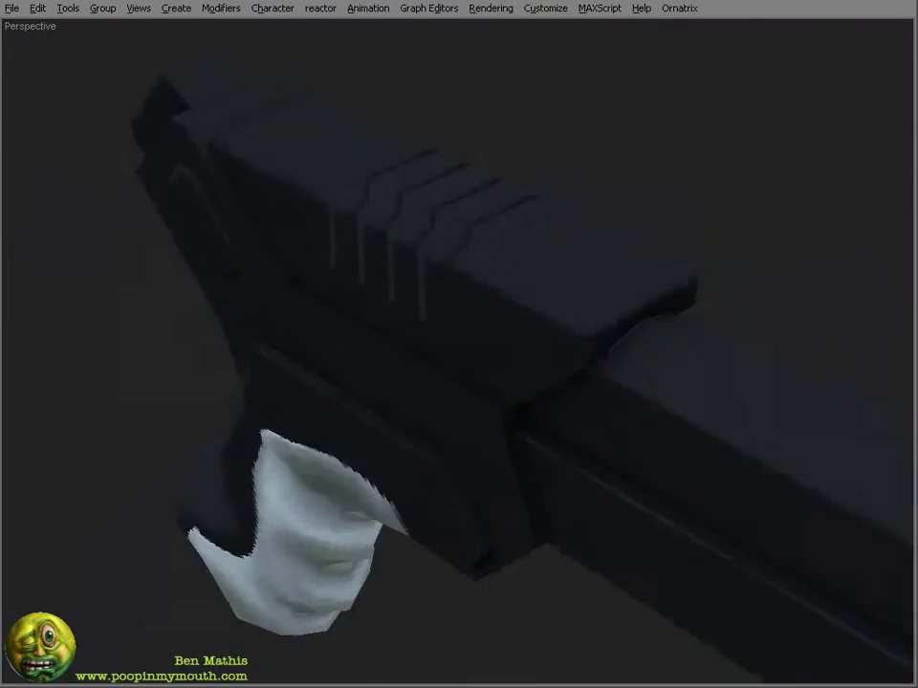
key("alt+Tab")
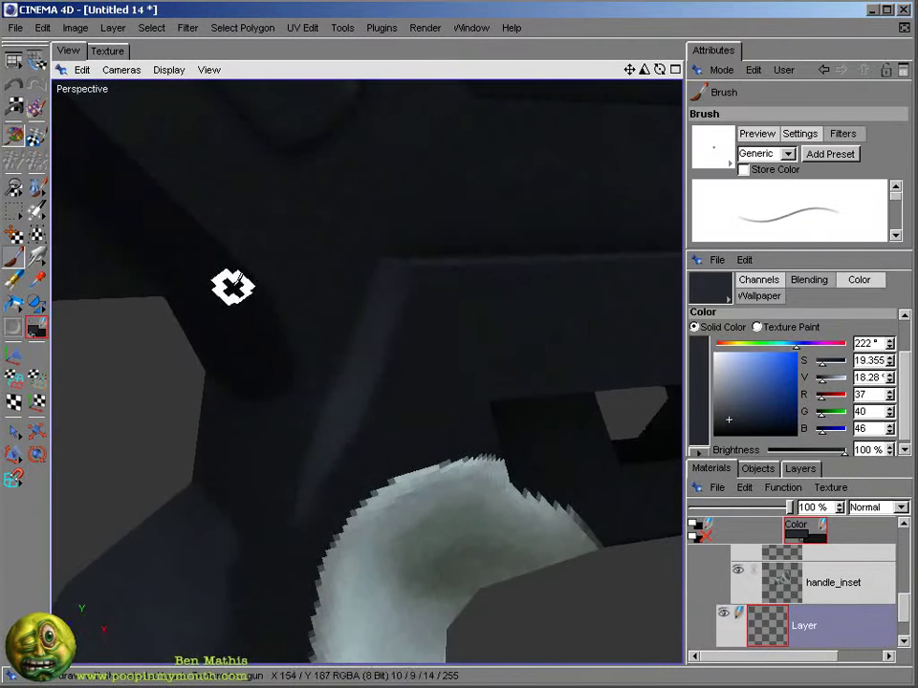
- Make the Background layer active and orbit in for a close-up of the grip
scroll(782, 636, "down", 1)
left_click(788, 625)
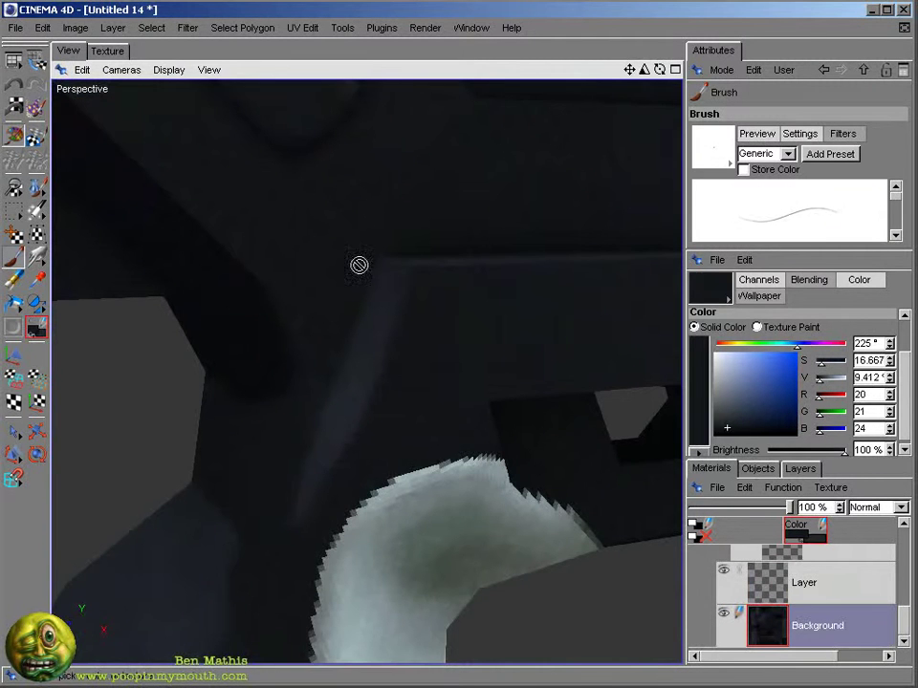
scroll(507, 133, "down", 5)
left_click_drag(508, 133, 219, 427, "alt")
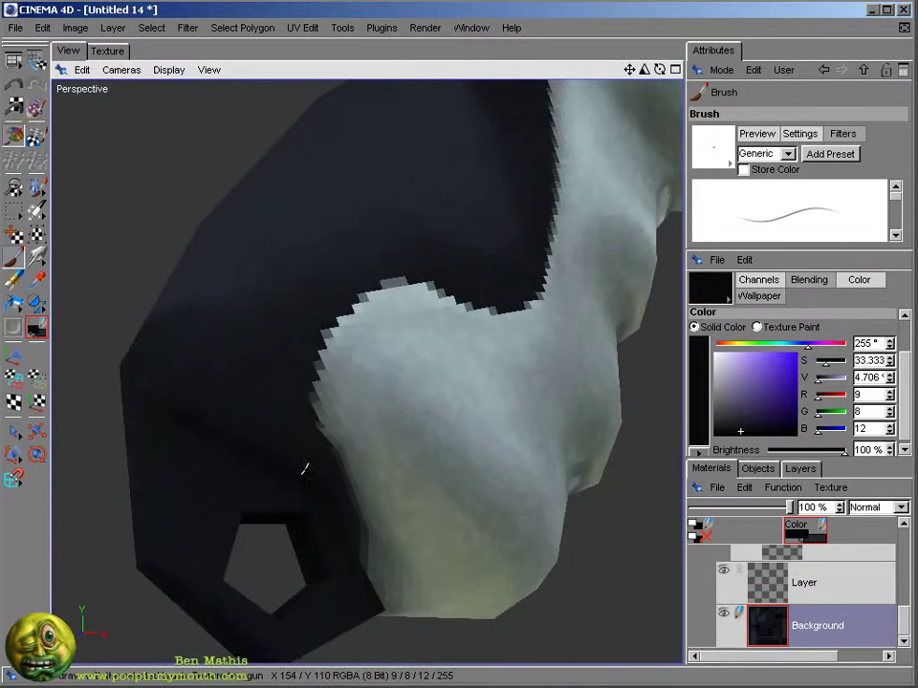
mouse_move(335, 492)
left_mouse_down("alt")
mouse_move(256, 463)
mouse_move(163, 262)
mouse_move(359, 585)
left_mouse_up("alt")
- Compare the grip's flat texture map with the 3D view, panning across the map
left_click(108, 50)
scroll(449, 352, "up", 5)
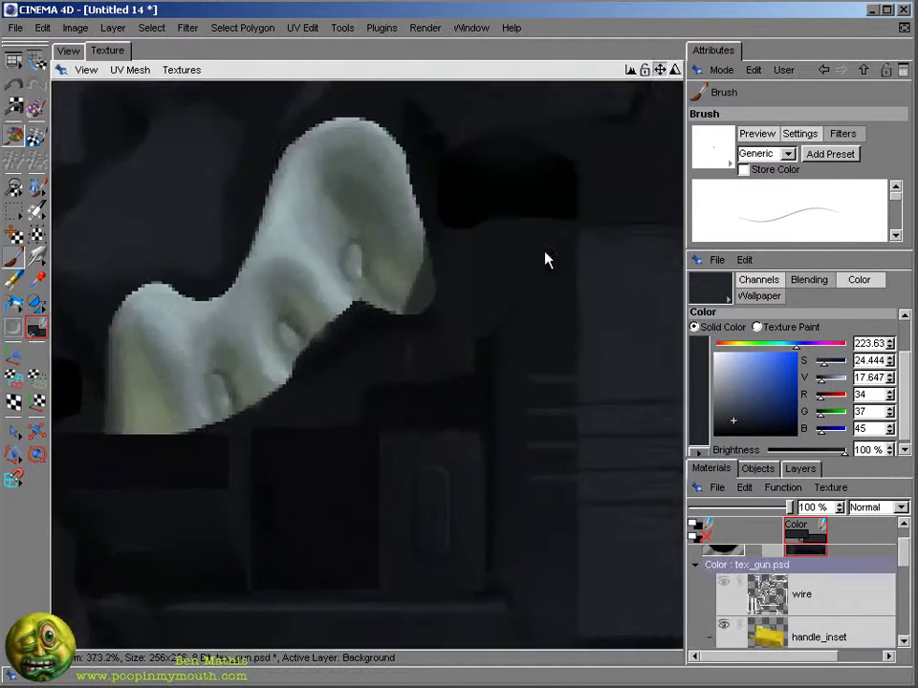
left_click(68, 51)
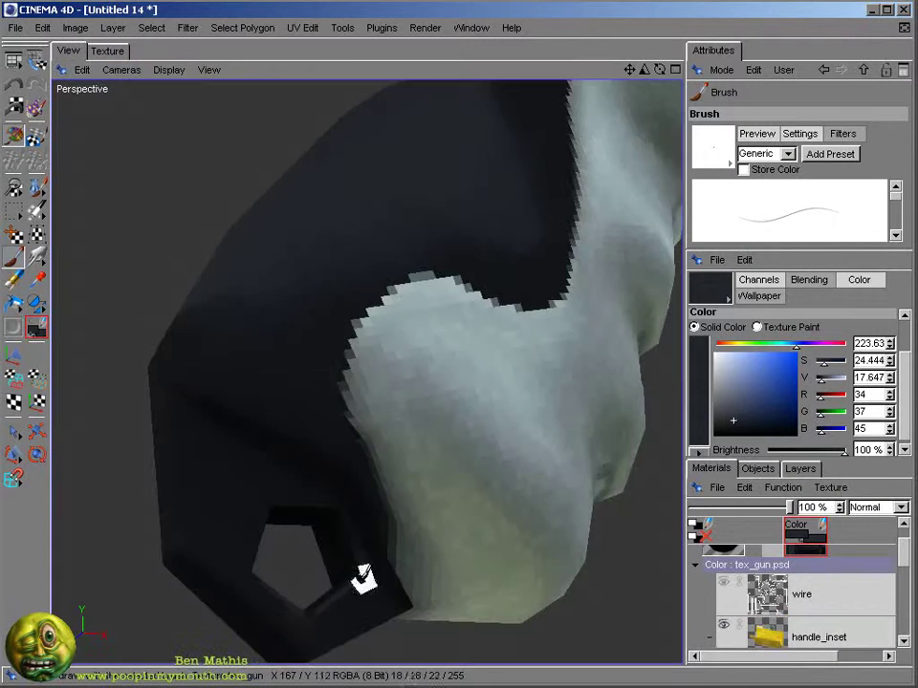
left_click_drag(173, 398, 552, 371, "alt")
left_click(107, 50)
left_click_drag(96, 164, 436, 339, "alt")
scroll(459, 307, "up", 3)
left_click(68, 51)
left_click(107, 51)
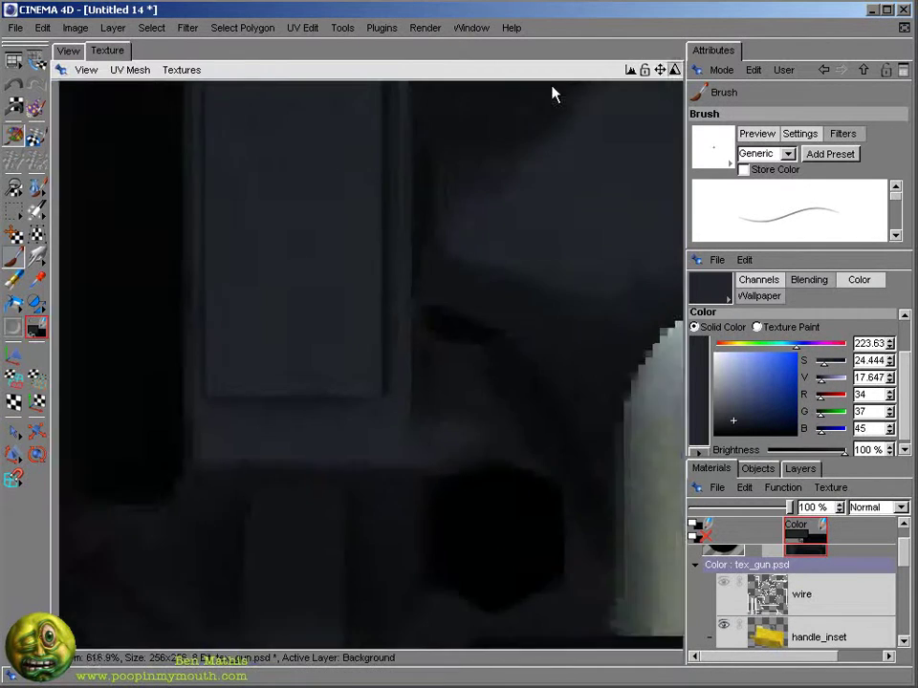
left_click_drag(535, 449, 375, 395, "alt")
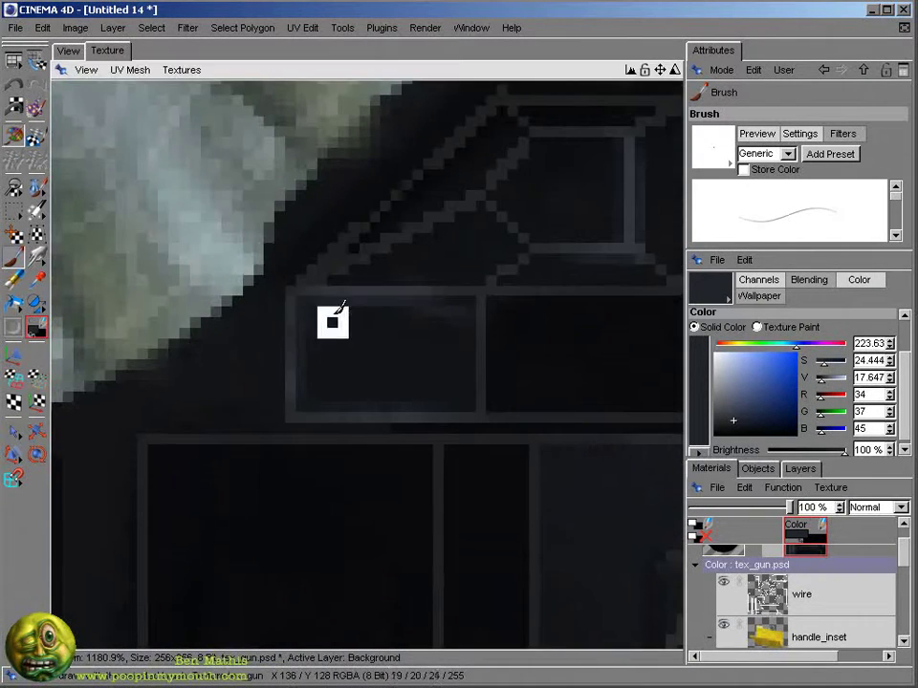
left_click_drag(425, 270, 314, 396, "alt")
left_click(68, 50)
- Orbit in close around the gun's slide to inspect its dark texture
left_click_drag(86, 195, 555, 162, "alt")
mouse_move(555, 162)
right_mouse_down("alt")
mouse_move(630, 374)
mouse_move(403, 153)
right_mouse_up("alt")
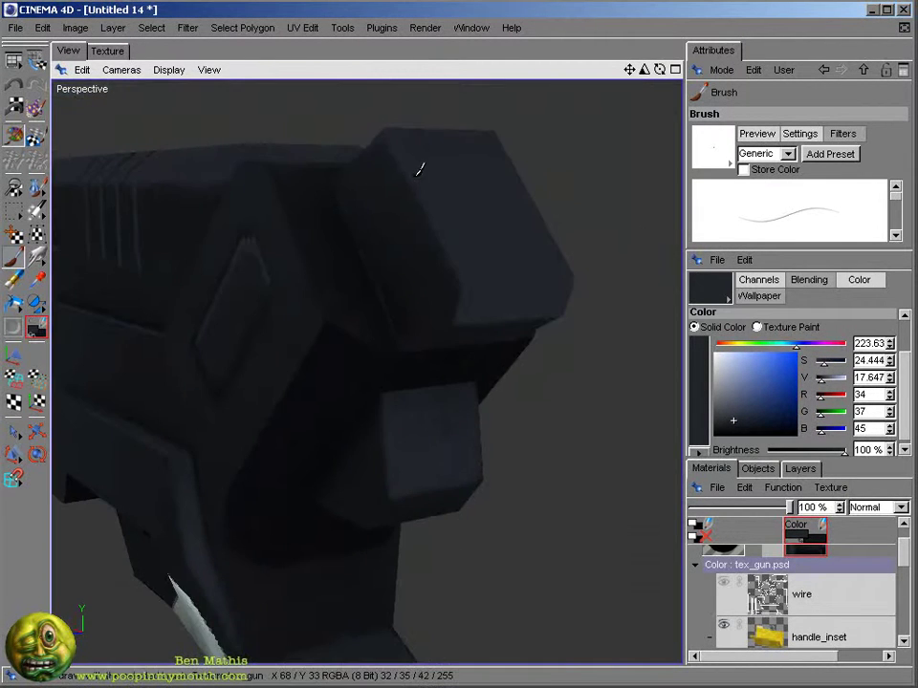
left_click_drag(417, 173, 585, 321, "alt")
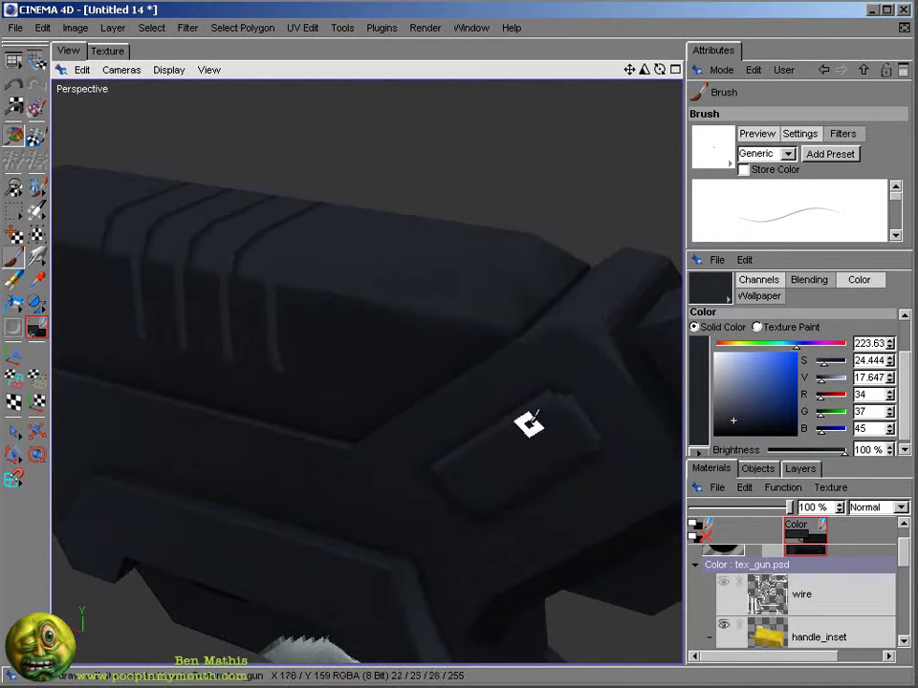
left_click_drag(554, 176, 228, 582, "alt")
left_click_drag(322, 623, 476, 345, "alt")
- Flip between the flat texture and 3D gun views, panning and zooming into the dark texture
left_click(107, 51)
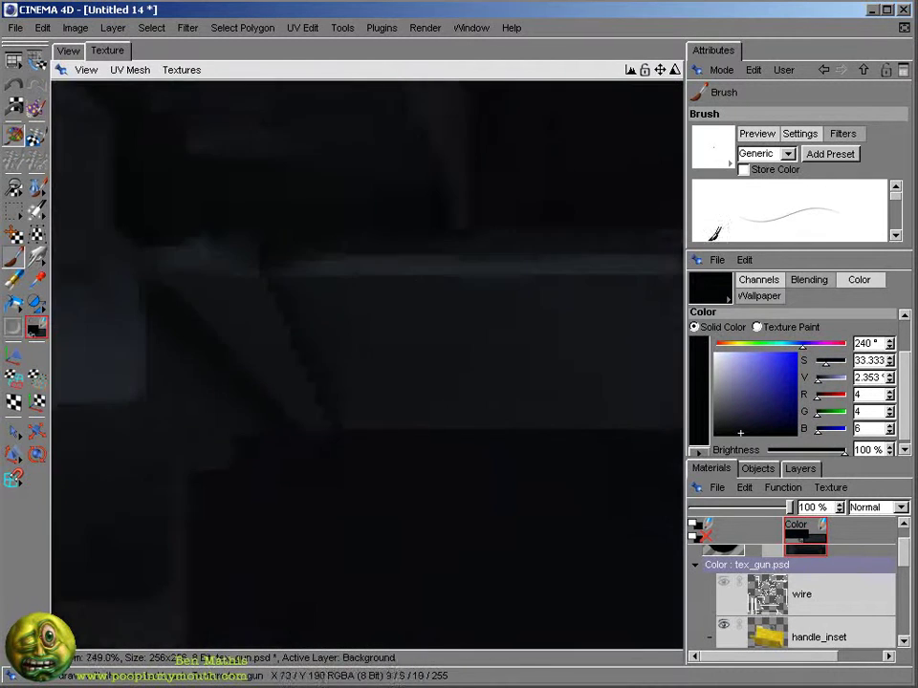
left_click(67, 51)
left_click(107, 50)
middle_click_drag(371, 149, 274, 287, "alt")
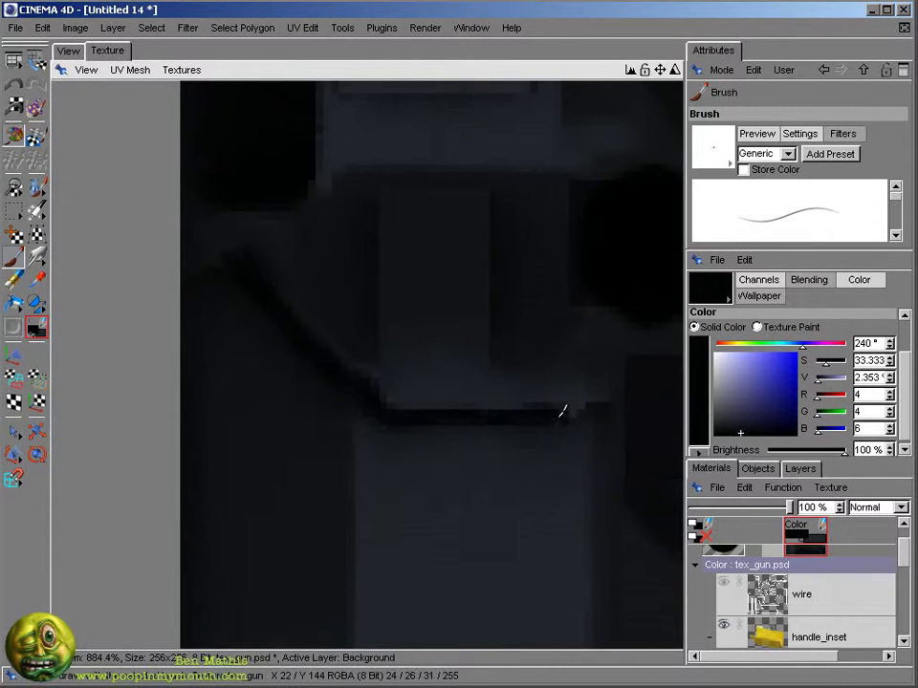
left_click(68, 50)
left_click(107, 51)
scroll(334, 334, "down", 3)
left_click(68, 51)
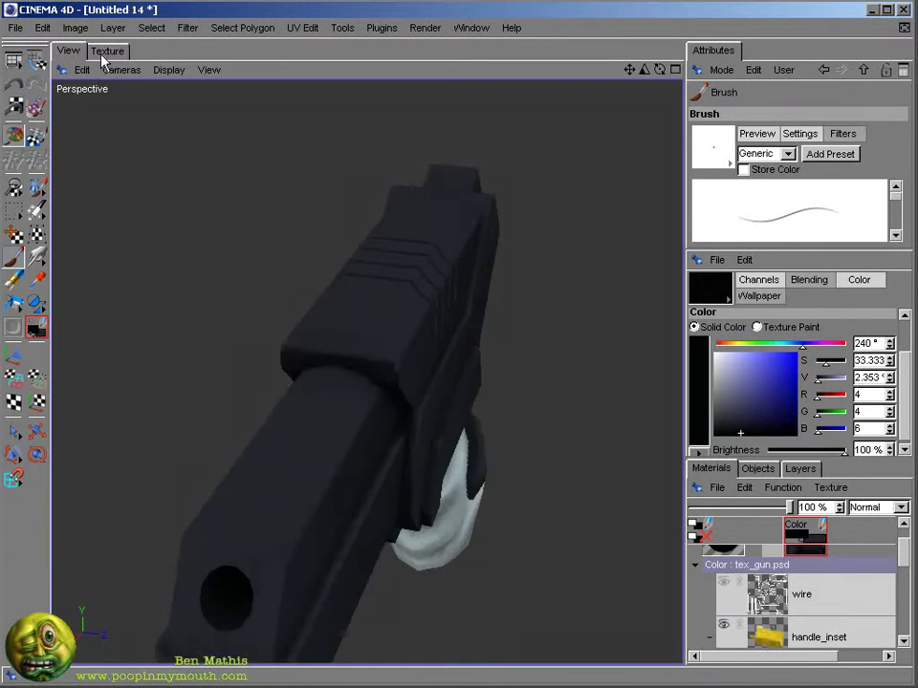
left_click(108, 52)
middle_click_drag(264, 285, 328, 323, "alt")
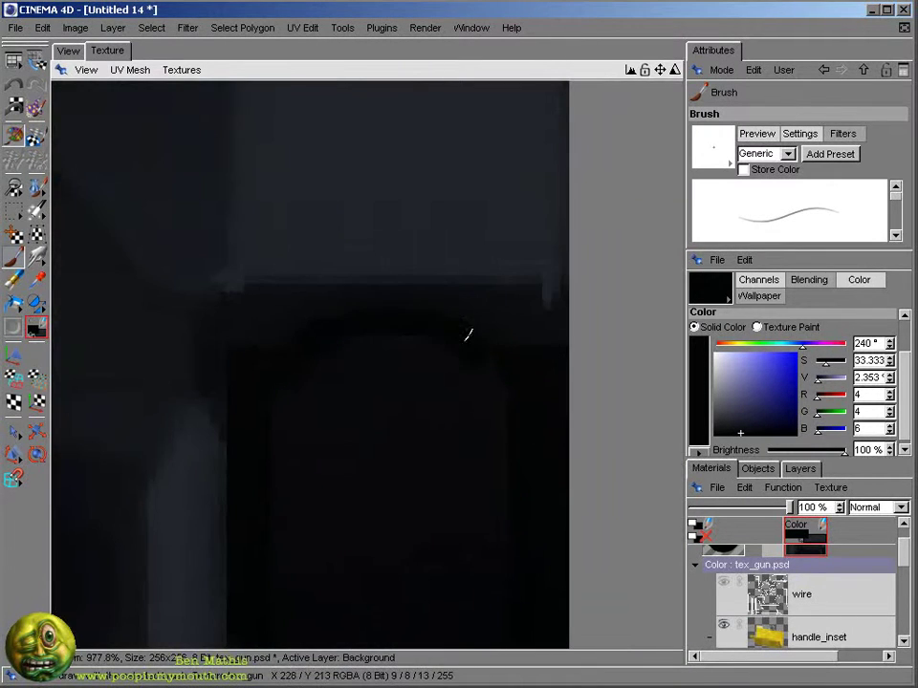
left_click(67, 51)
- Show all file types in the file picker to load tex_gun.psd as a bitmap
scroll(276, 160, "up", 5)
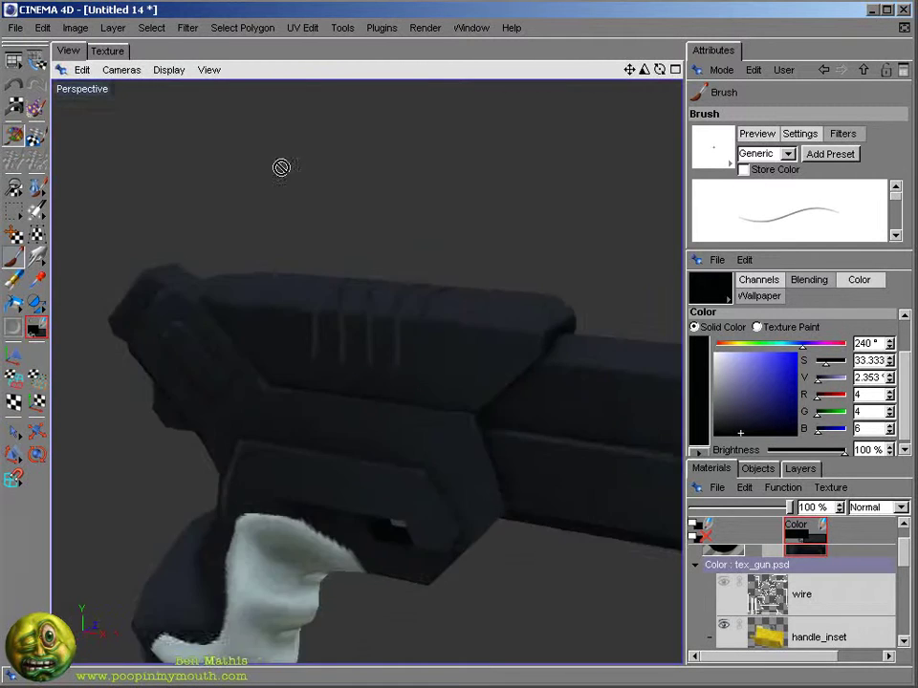
scroll(276, 160, "down", 3)
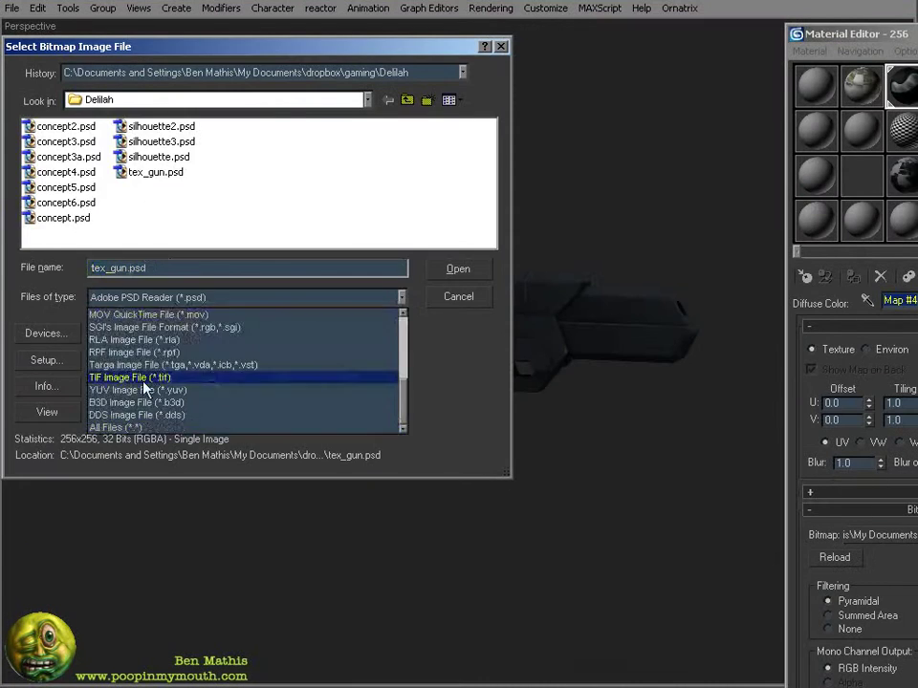
left_click(171, 423)
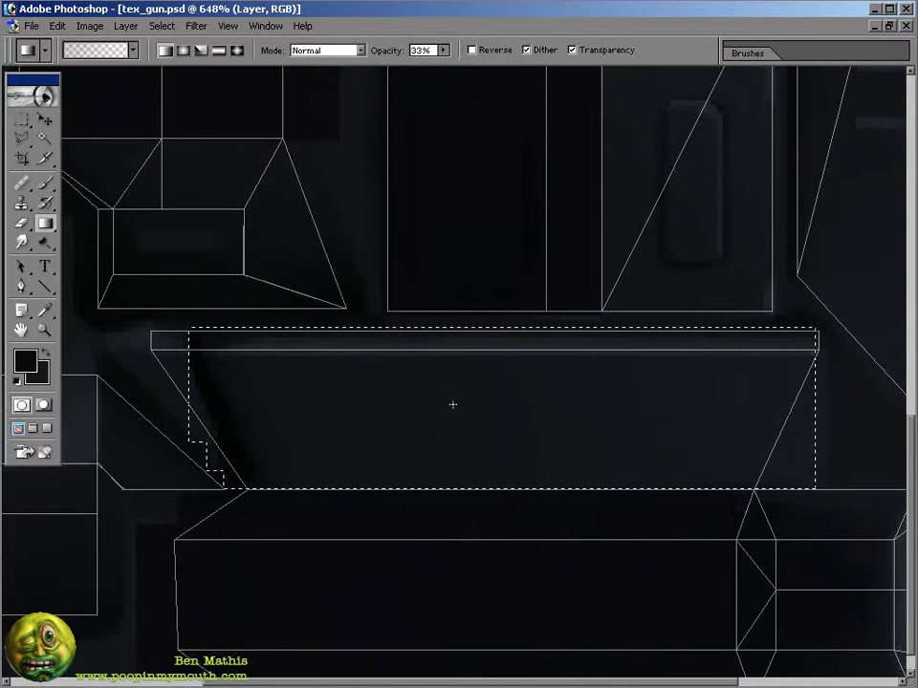
- Lay a soft light gradient across the selected long panel, redrawing it once
left_click_drag(341, 455, 516, 406)
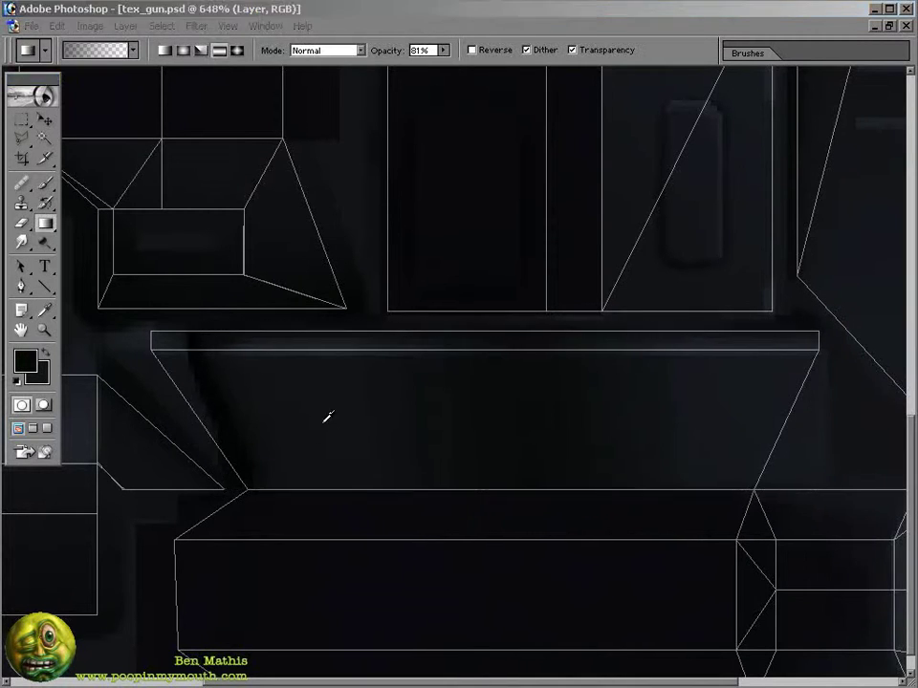
left_click_drag(277, 416, 405, 413)
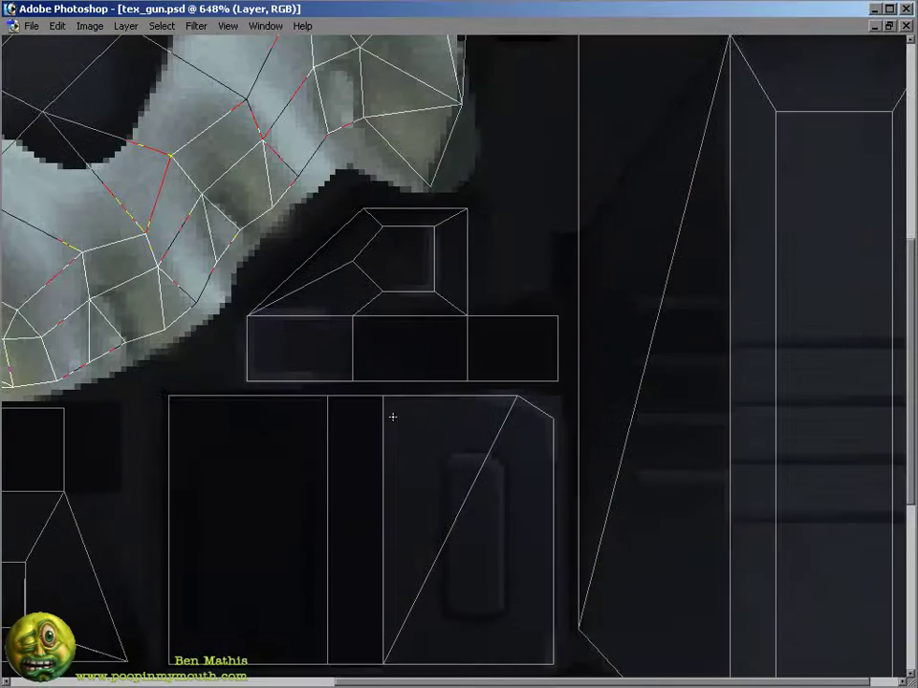
- Apply the Sponge artistic filter to the noise layer and raise its Levels output black to 84
key("Tab")
left_click(197, 26)
mouse_move(247, 189)
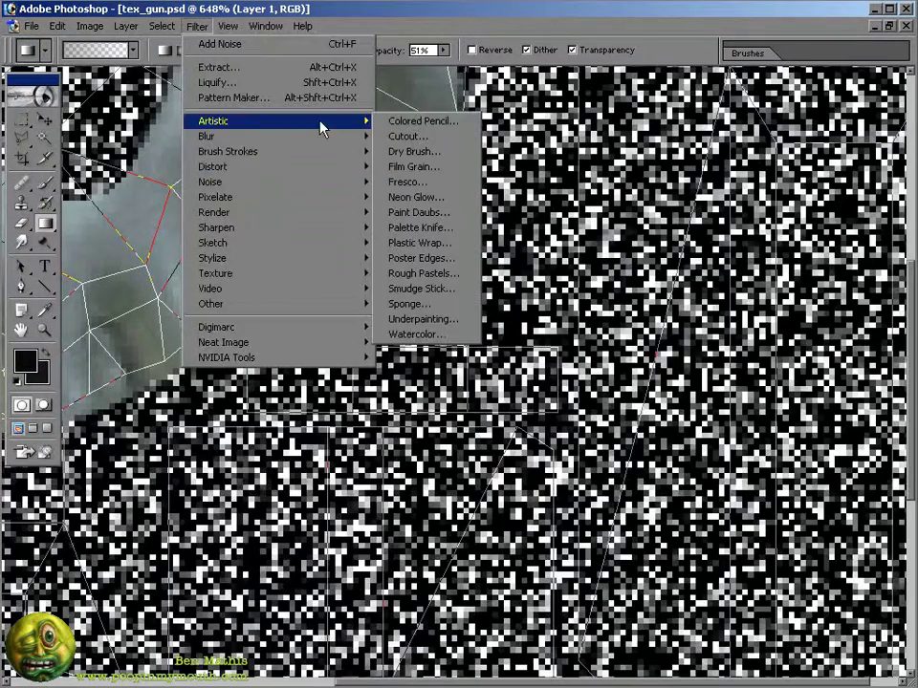
left_click(409, 303)
left_click(839, 235)
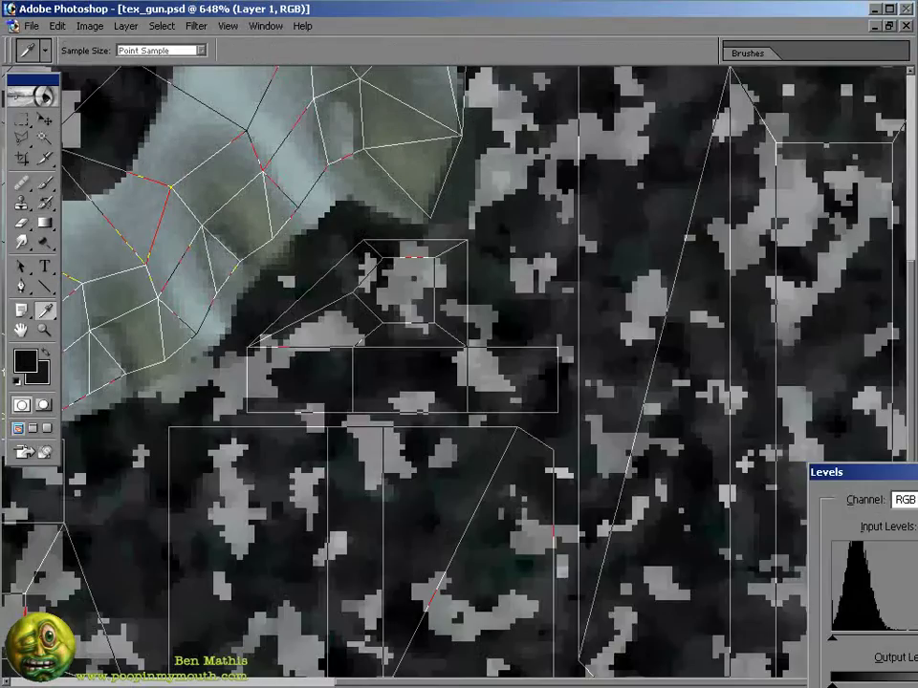
left_click_drag(869, 473, 520, 333)
left_click_drag(525, 545, 551, 550)
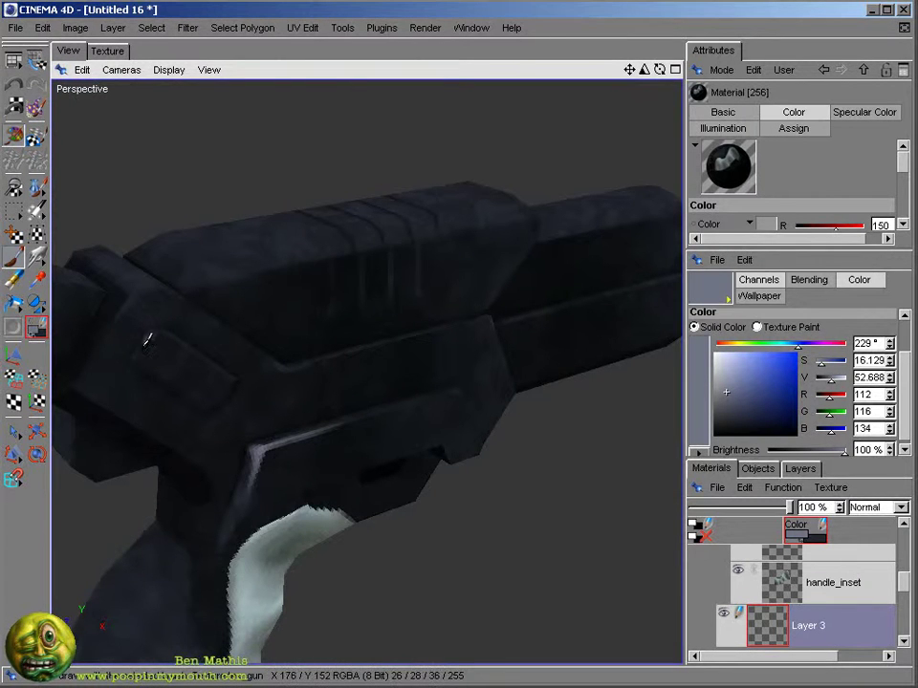
- Orbit around the gun, then zoom in on the flat texture's highlight strokes
left_click_drag(160, 284, 601, 400, "alt")
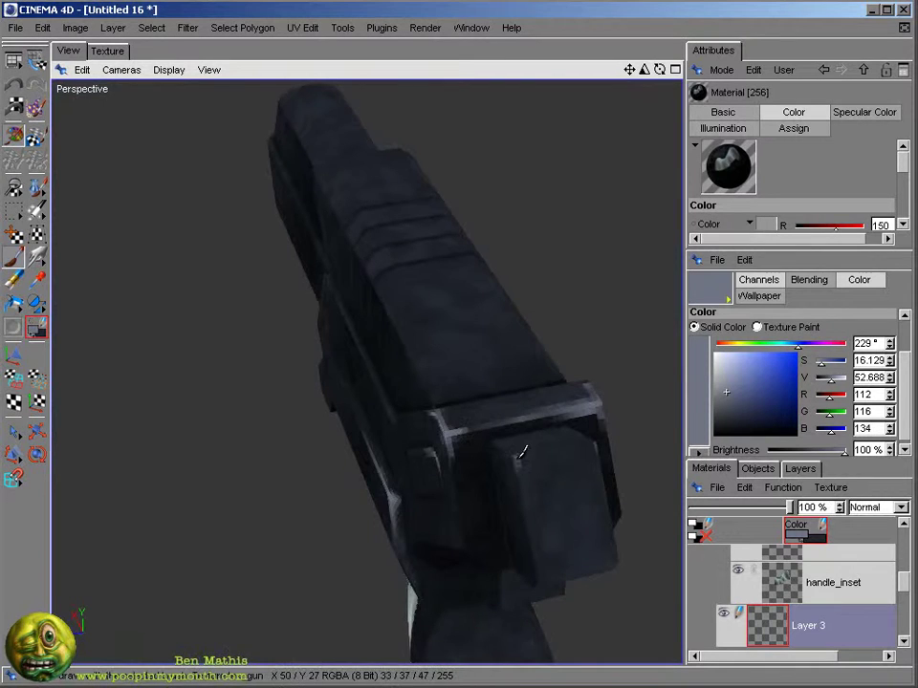
left_click_drag(525, 472, 332, 528, "alt")
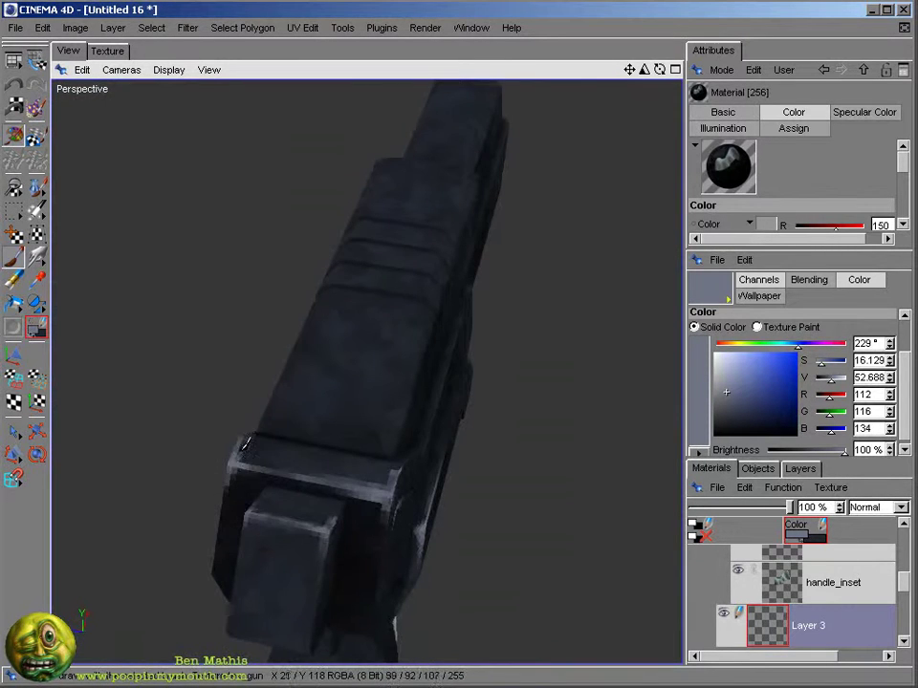
left_click_drag(295, 352, 473, 375, "alt")
scroll(827, 580, "up", 2)
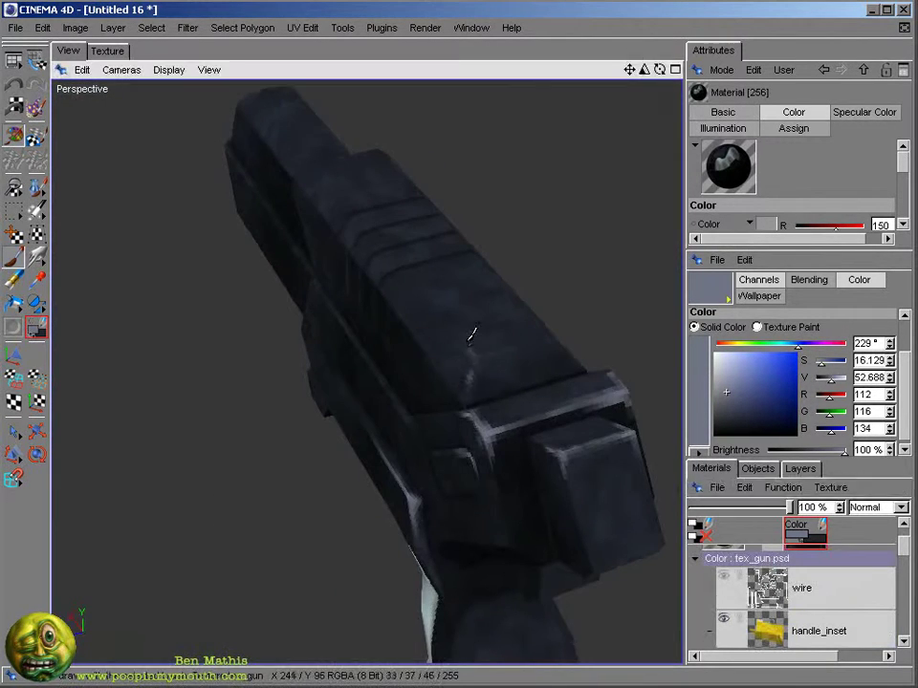
left_click_drag(490, 376, 600, 412, "alt")
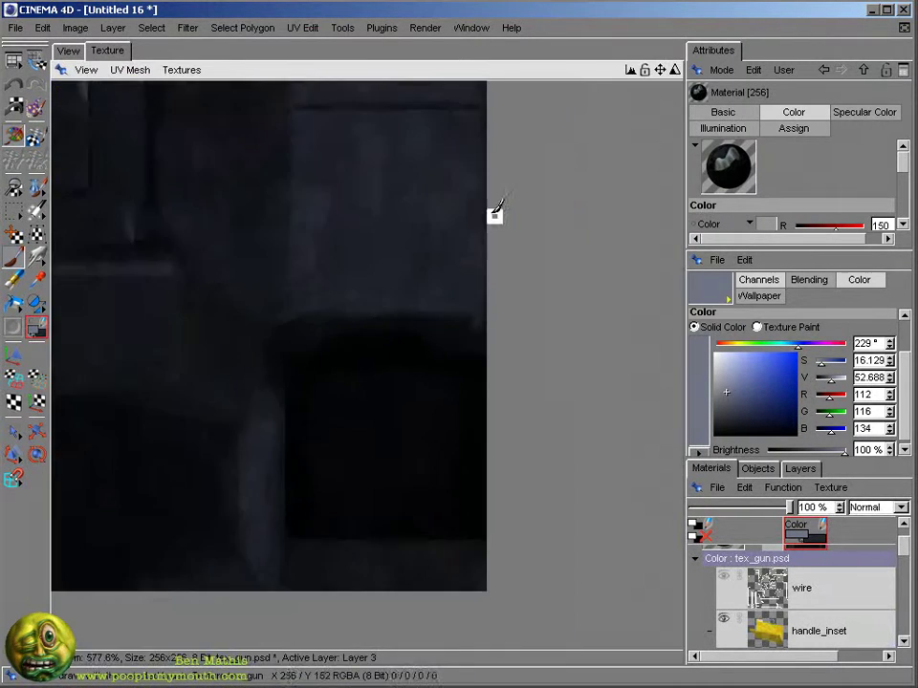
left_click_drag(498, 211, 353, 272, "alt")
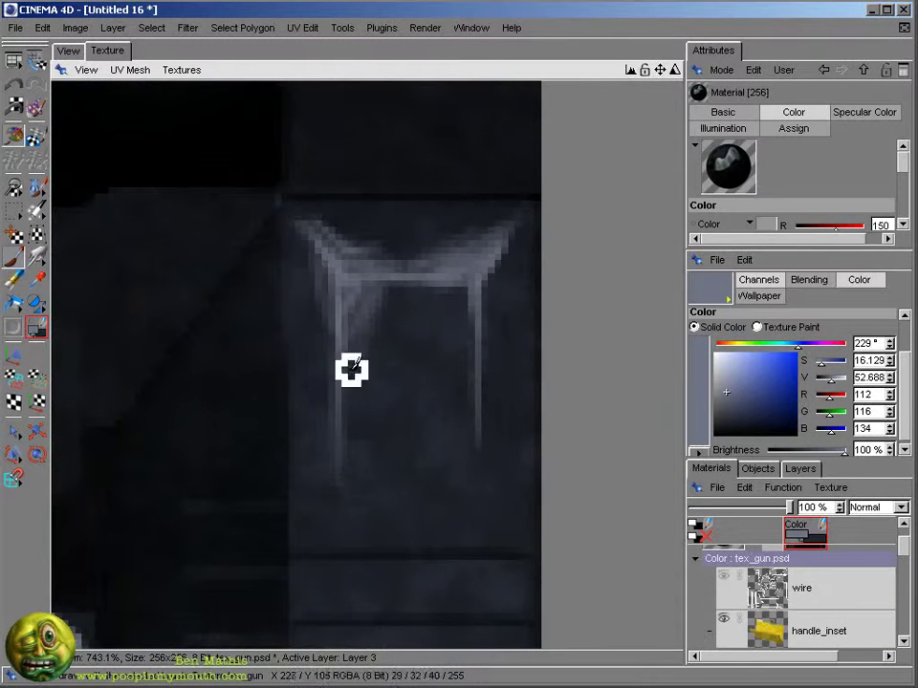
- In the 3D view, orbit along the barrel to inspect its ribbed top and sides
left_click(67, 50)
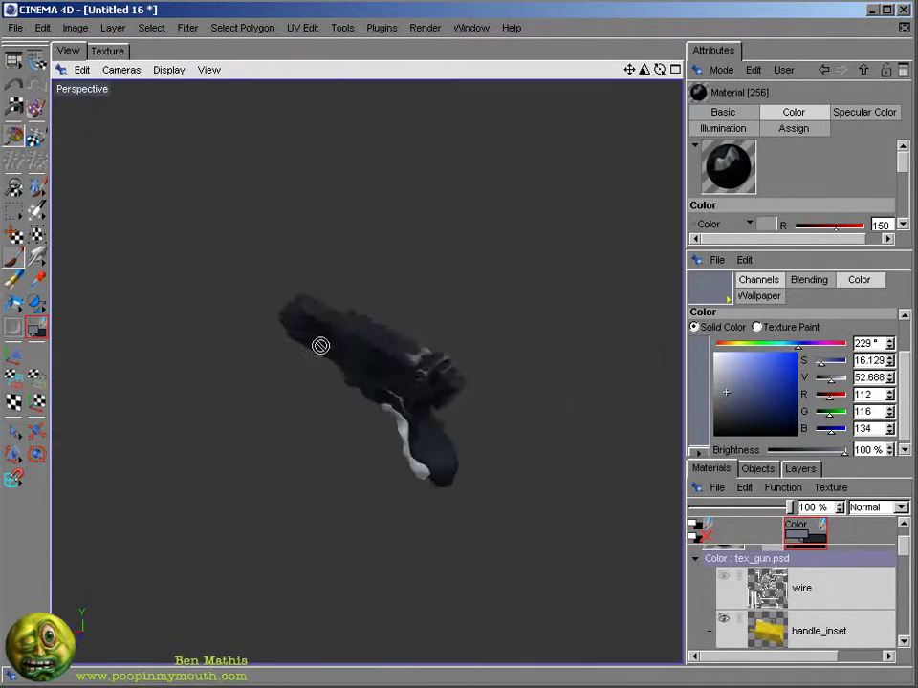
right_click_drag(103, 360, 640, 183, "alt")
left_click_drag(640, 182, 422, 405, "alt")
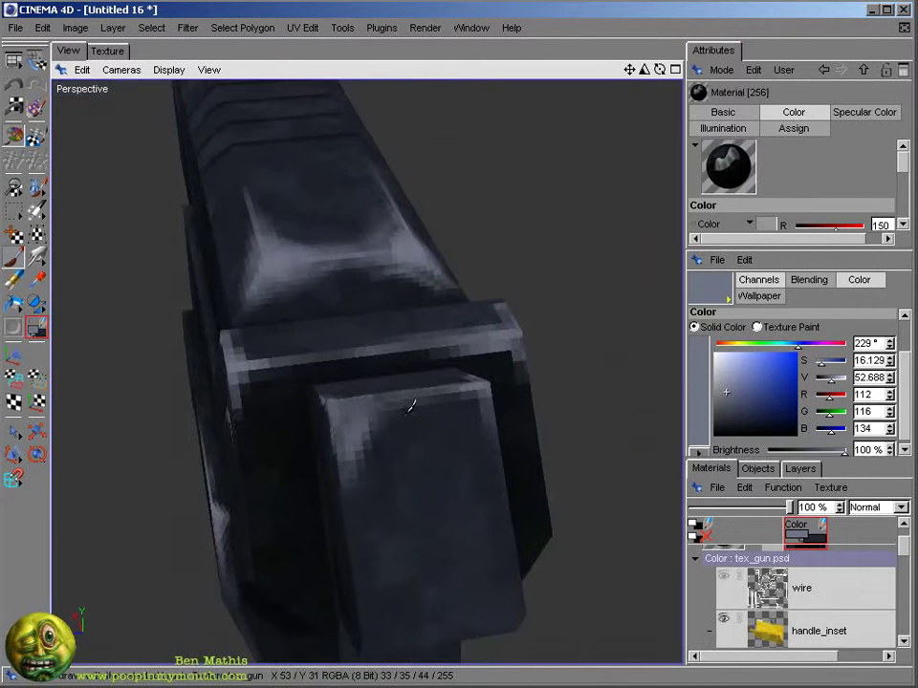
left_click_drag(484, 387, 321, 470, "alt")
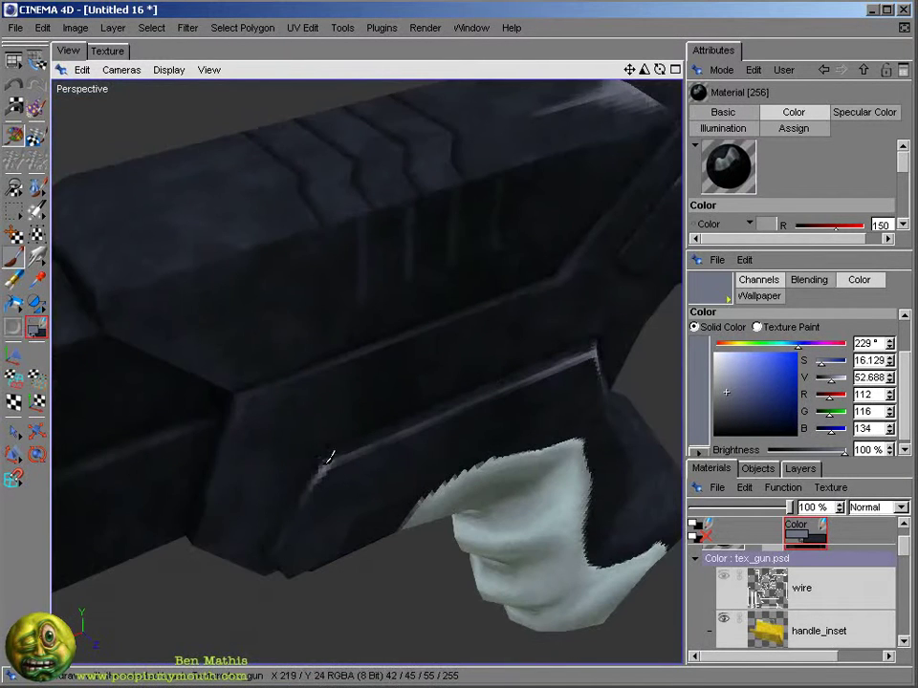
left_click_drag(239, 421, 445, 258, "alt")
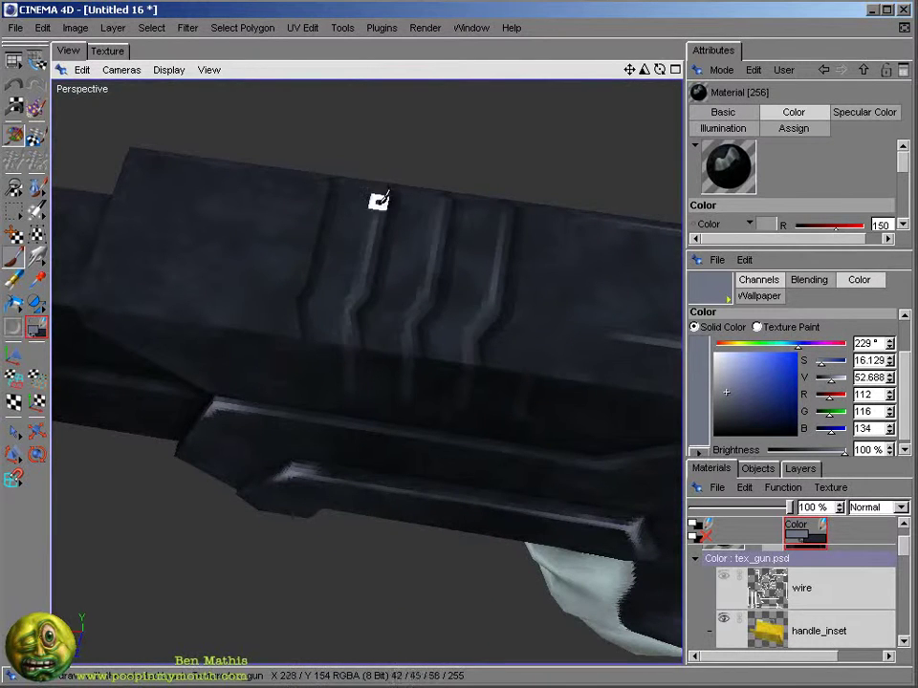
left_click_drag(385, 179, 349, 311, "alt")
left_click_drag(270, 303, 383, 436, "alt")
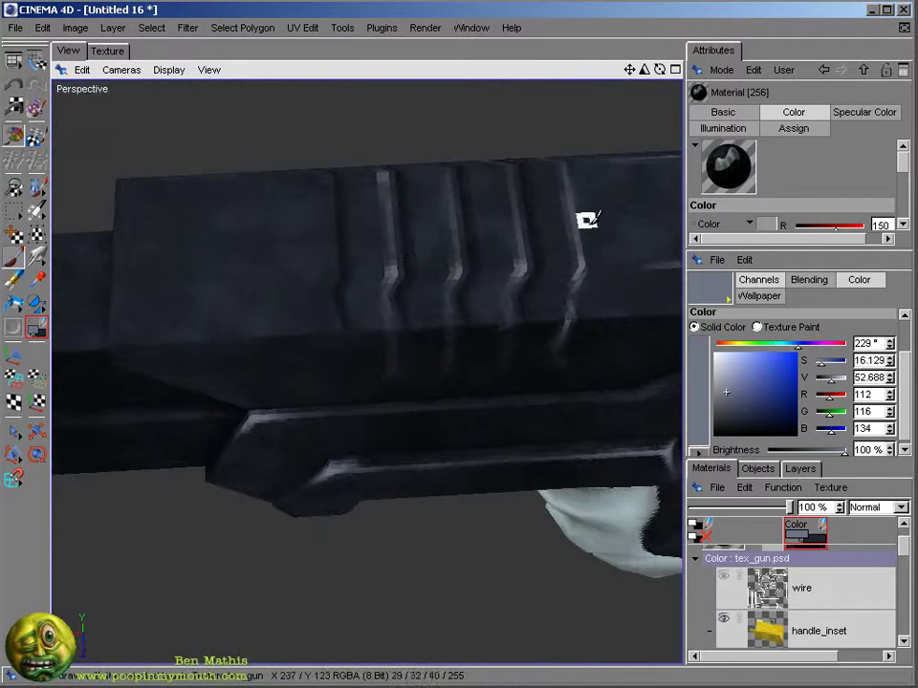
left_click_drag(425, 107, 489, 337, "alt")
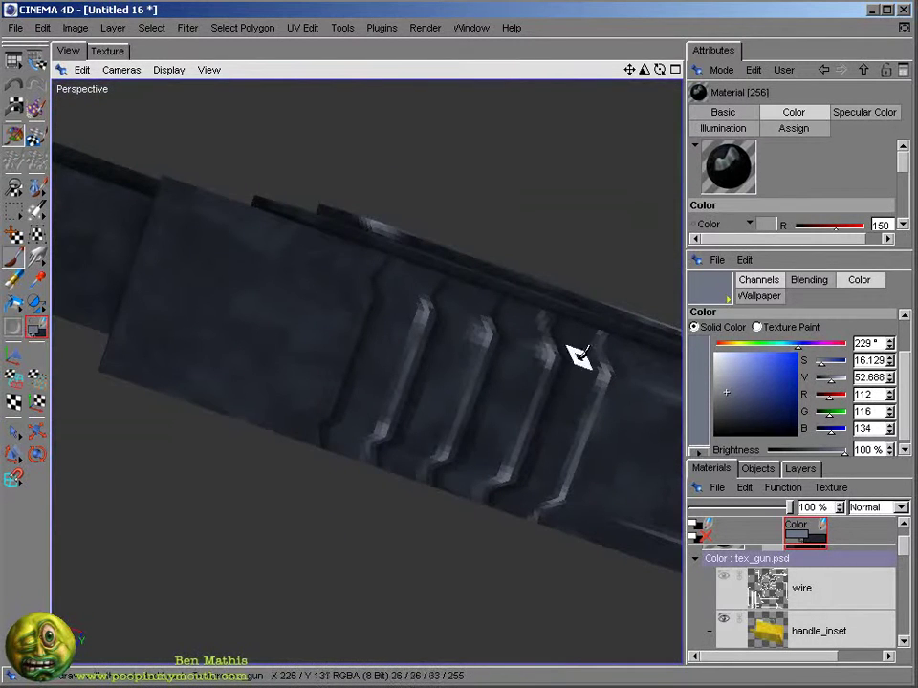
left_click_drag(600, 373, 565, 303, "alt")
left_click_drag(383, 277, 367, 317, "alt")
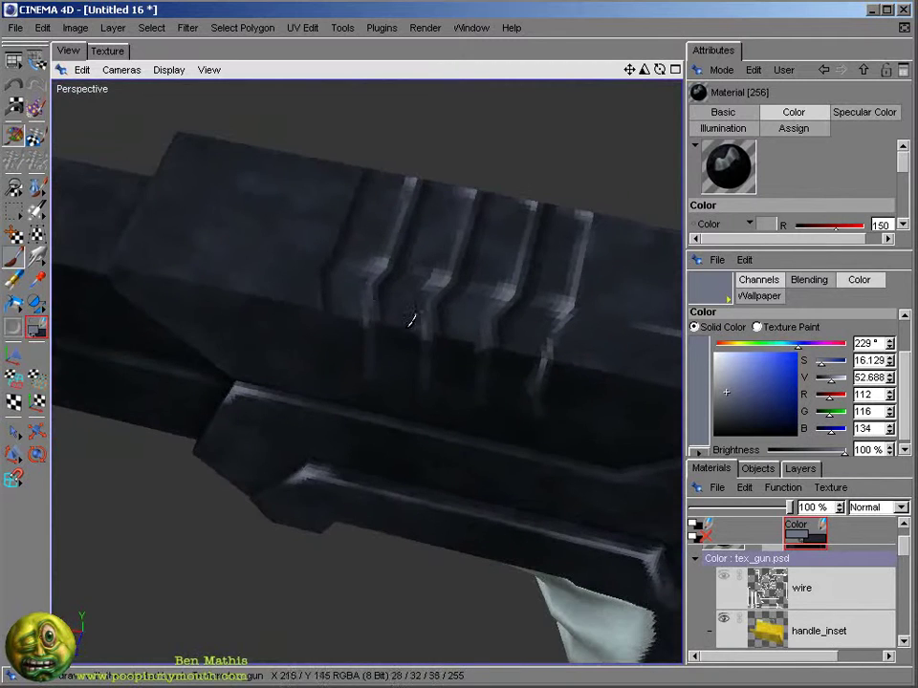
left_click_drag(494, 329, 284, 276, "alt")
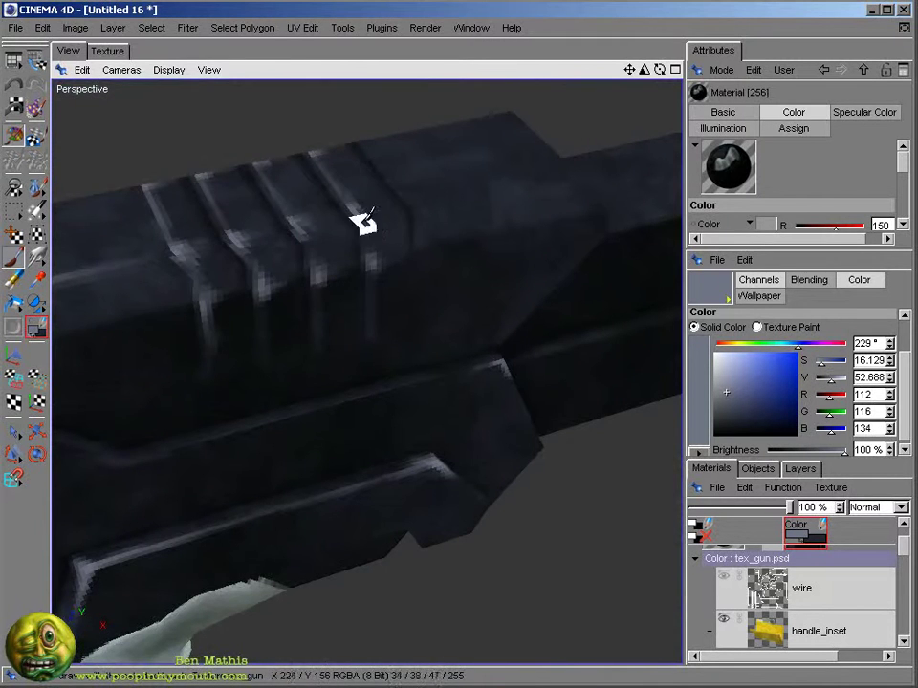
left_click_drag(198, 251, 177, 491, "alt")
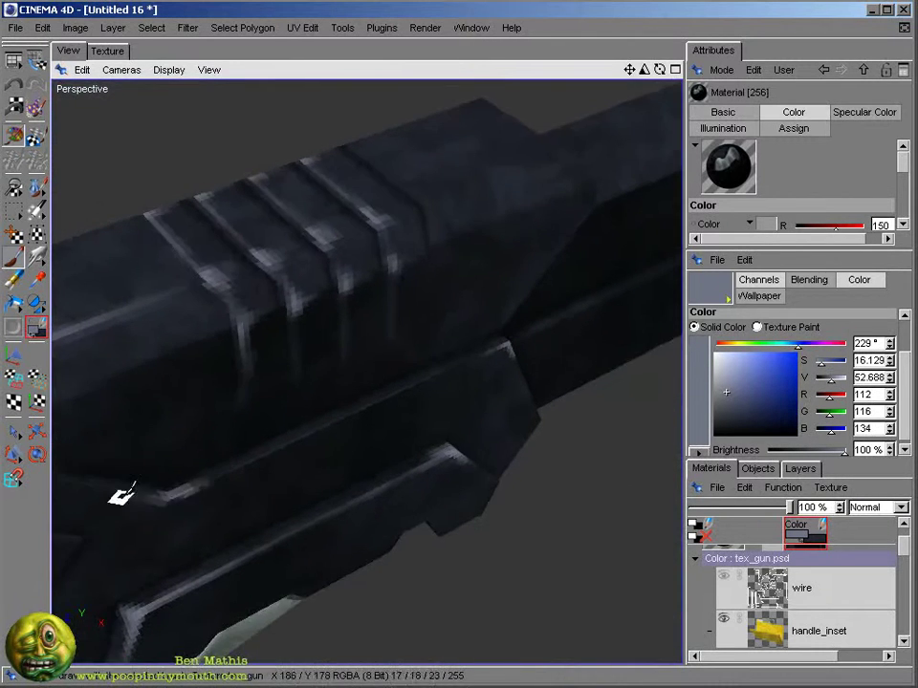
- Zoom out to the whole gun, close in on the grip, then face the barrel front
right_click_drag(574, 541, 199, 154, "alt")
left_click_drag(199, 154, 353, 485, "alt")
right_click_drag(353, 486, 555, 373, "alt")
left_click_drag(556, 373, 330, 406, "alt")
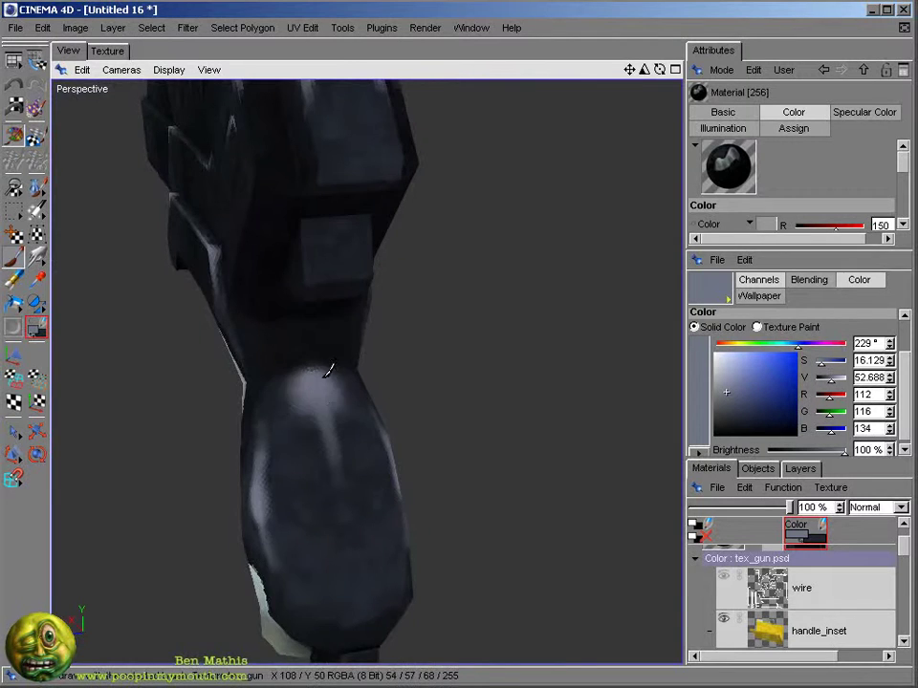
left_click_drag(461, 326, 531, 572, "alt")
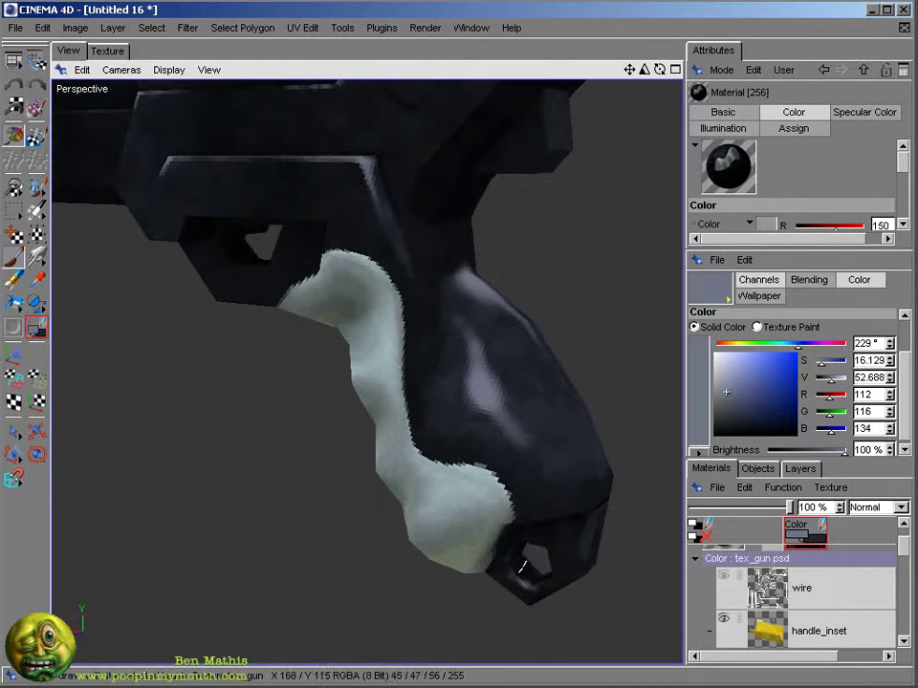
mouse_move(225, 448)
left_mouse_down("alt")
mouse_move(251, 285)
mouse_move(225, 353)
mouse_move(182, 421)
mouse_move(198, 477)
left_mouse_up("alt")
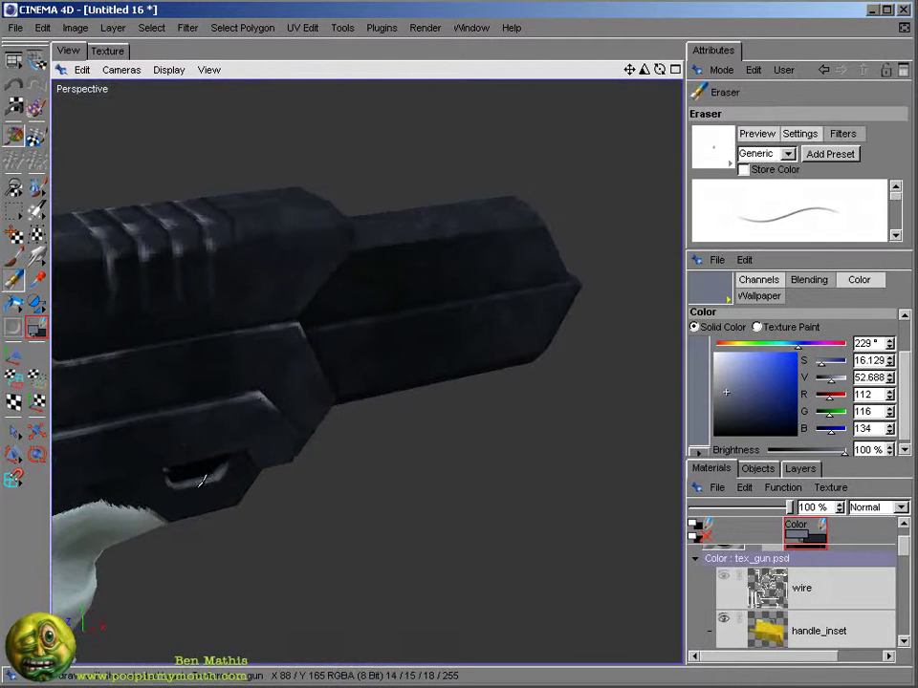
left_click_drag(398, 292, 631, 80, "alt")
- Paint light highlight strokes on the slide's corner and across the top face
left_click_drag(362, 294, 364, 316)
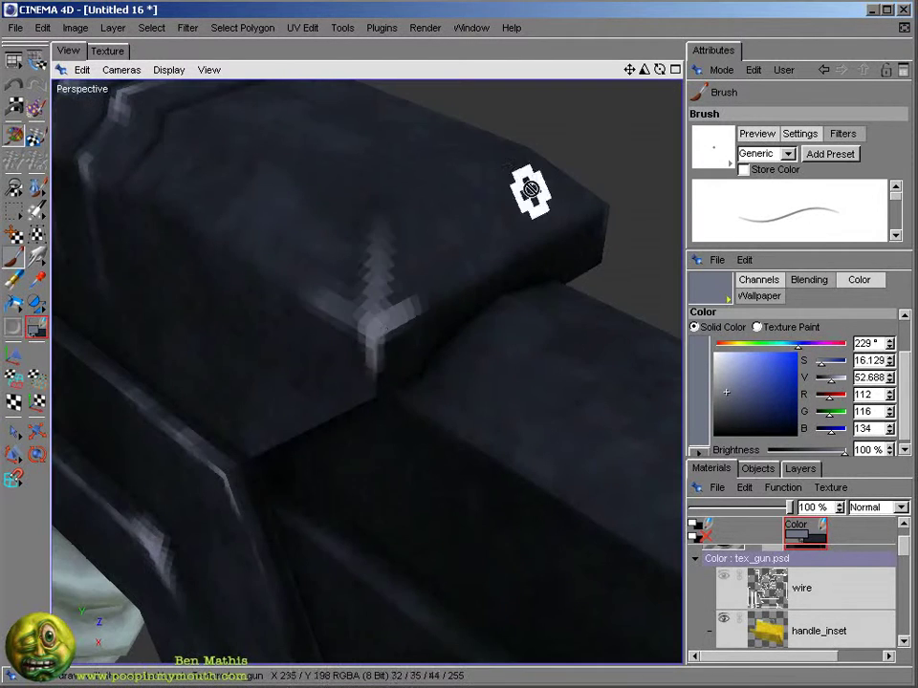
left_click_drag(315, 277, 349, 301)
left_click_drag(663, 146, 349, 328, "alt")
left_click_drag(646, 444, 371, 154, "alt")
left_click_drag(335, 203, 321, 229)
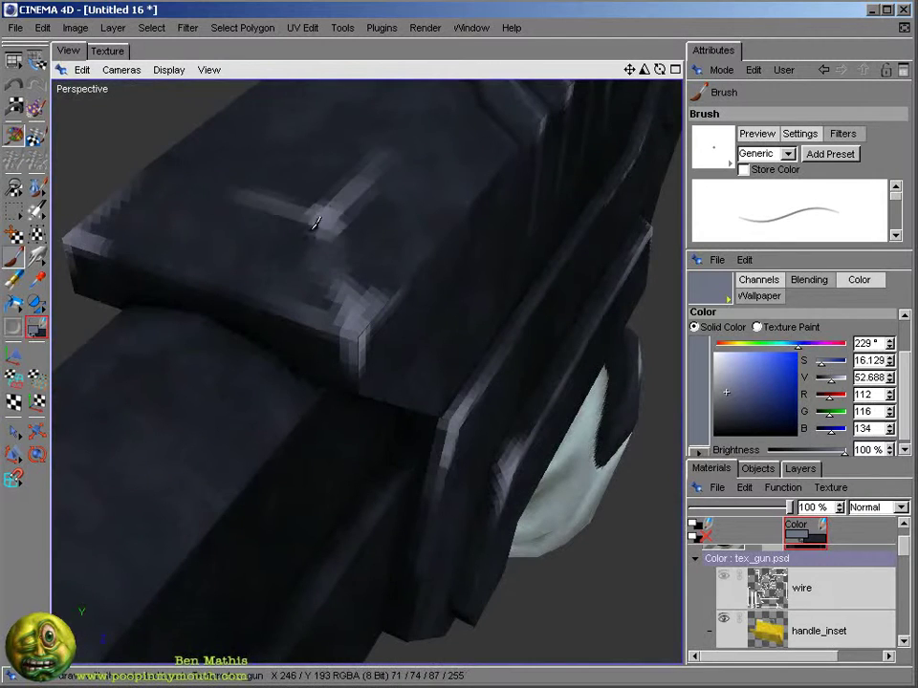
mouse_move(399, 250)
left_mouse_down("alt")
mouse_move(354, 197)
mouse_move(299, 170)
mouse_move(436, 156)
left_mouse_up("alt")
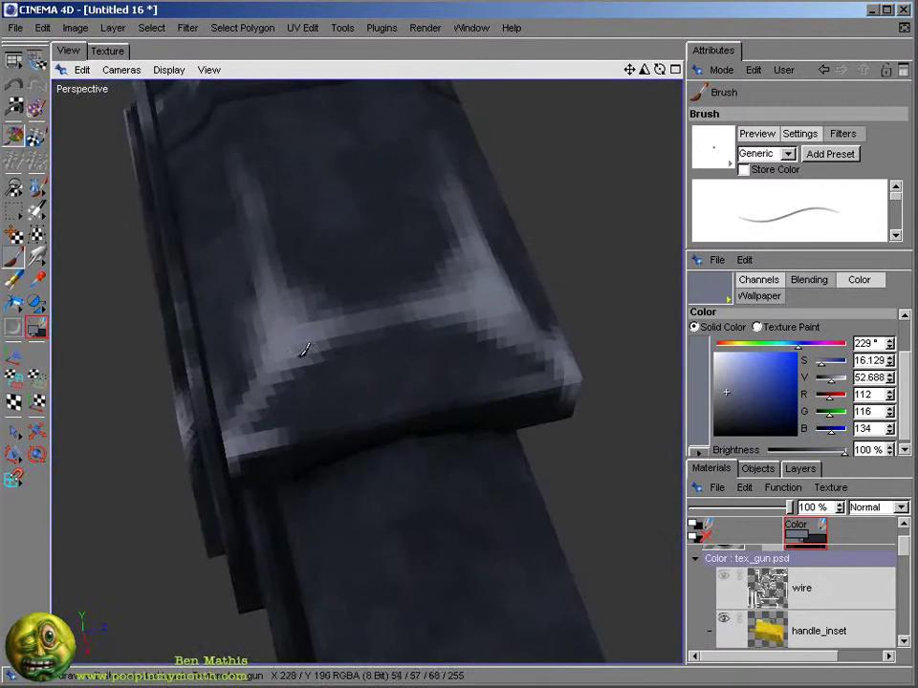
- Close in on the muzzle and paint bright highlights along its left and top bevels
left_click_drag(291, 330, 493, 180, "alt")
right_click_drag(493, 180, 397, 511, "alt")
right_click_drag(473, 521, 477, 260, "alt")
left_click_drag(477, 260, 502, 273, "alt")
right_click_drag(502, 272, 307, 446, "alt")
mouse_move(594, 394)
left_mouse_down()
mouse_move(312, 455)
mouse_move(241, 354)
left_mouse_up()
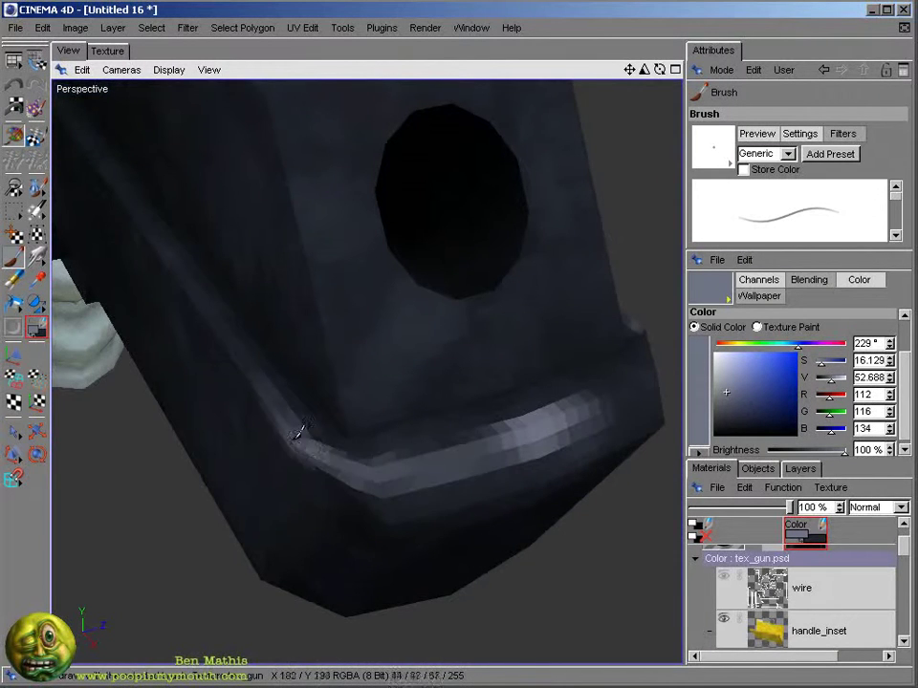
mouse_move(456, 286)
left_mouse_down("alt")
mouse_move(82, 434)
mouse_move(357, 360)
left_mouse_up("alt")
mouse_move(421, 165)
left_mouse_down()
mouse_move(334, 227)
mouse_move(420, 416)
left_mouse_up()
- Review the muzzle and barrel highlights from several angles, then begin saving the texture
right_click_drag(420, 416, 688, 86, "alt")
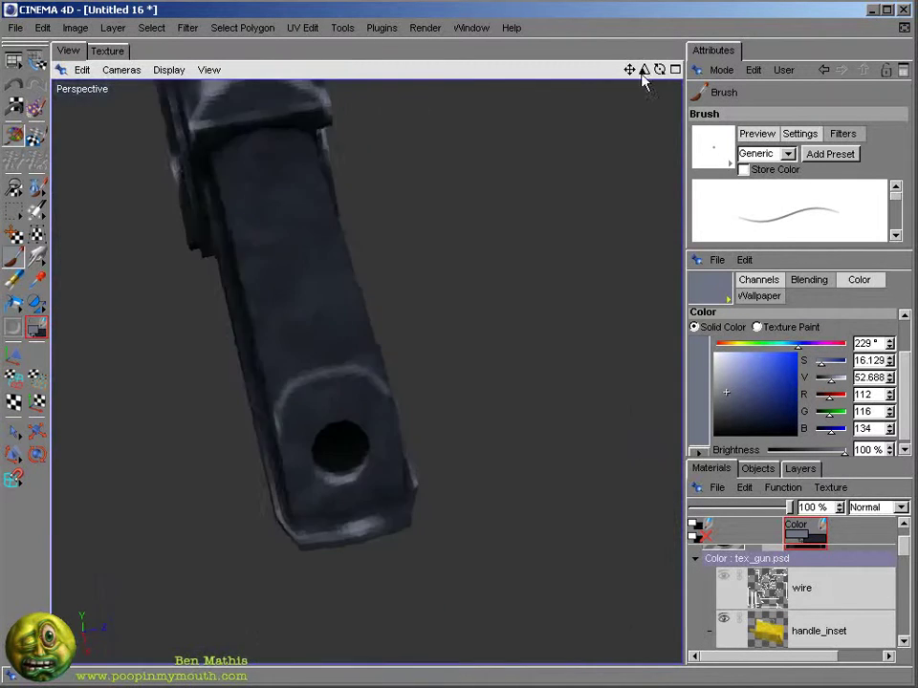
mouse_move(688, 86)
left_mouse_down("alt")
mouse_move(281, 303)
mouse_move(322, 321)
left_mouse_up("alt")
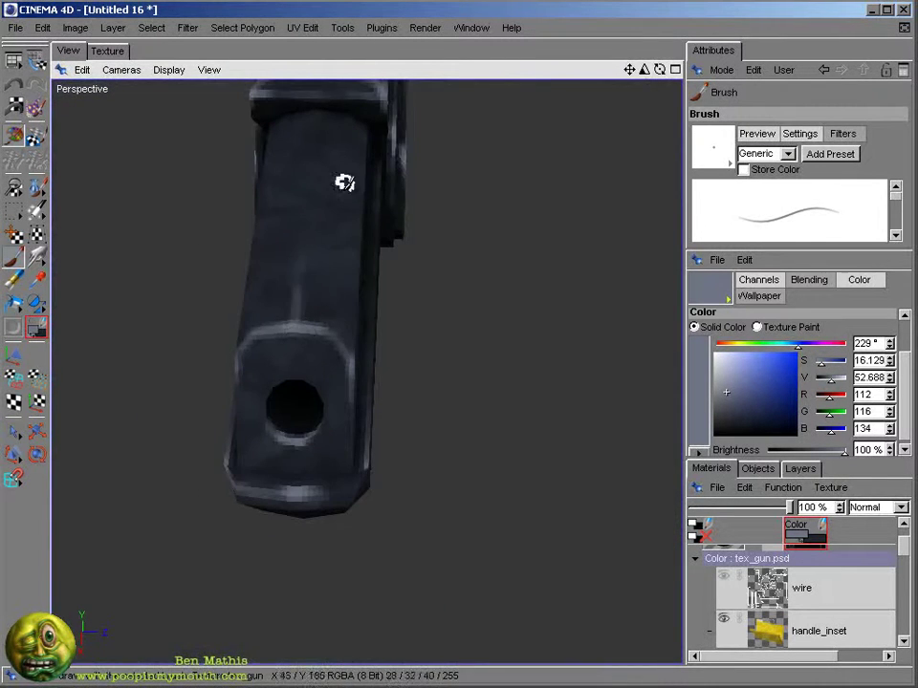
left_click_drag(348, 171, 443, 327, "alt")
left_click_drag(168, 503, 220, 349, "alt")
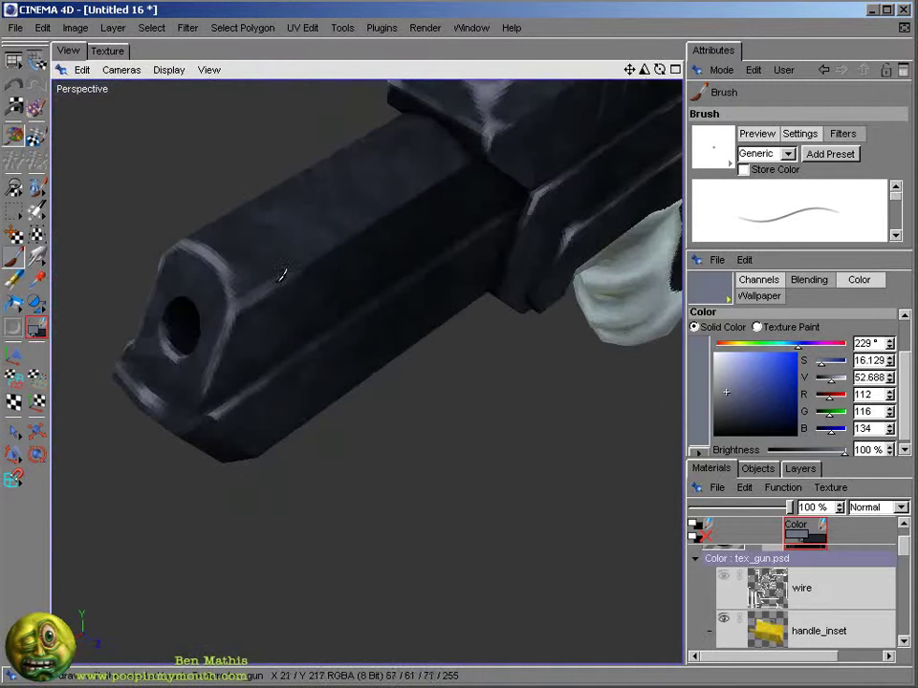
left_click_drag(292, 274, 371, 315, "alt")
left_click_drag(303, 203, 336, 353, "alt")
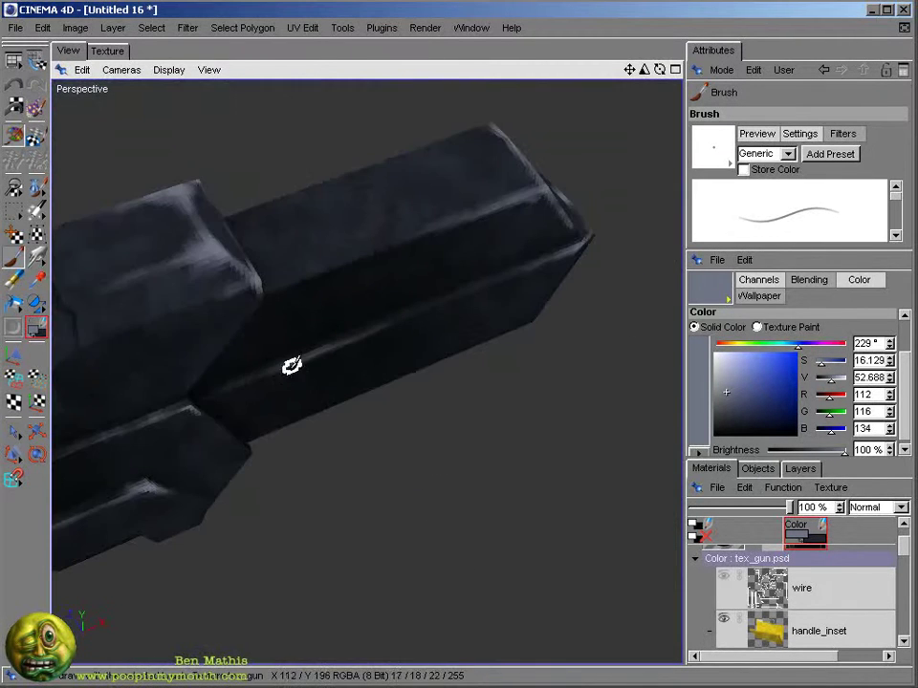
left_click_drag(320, 272, 120, 394, "alt")
left_click_drag(309, 512, 586, 170, "alt")
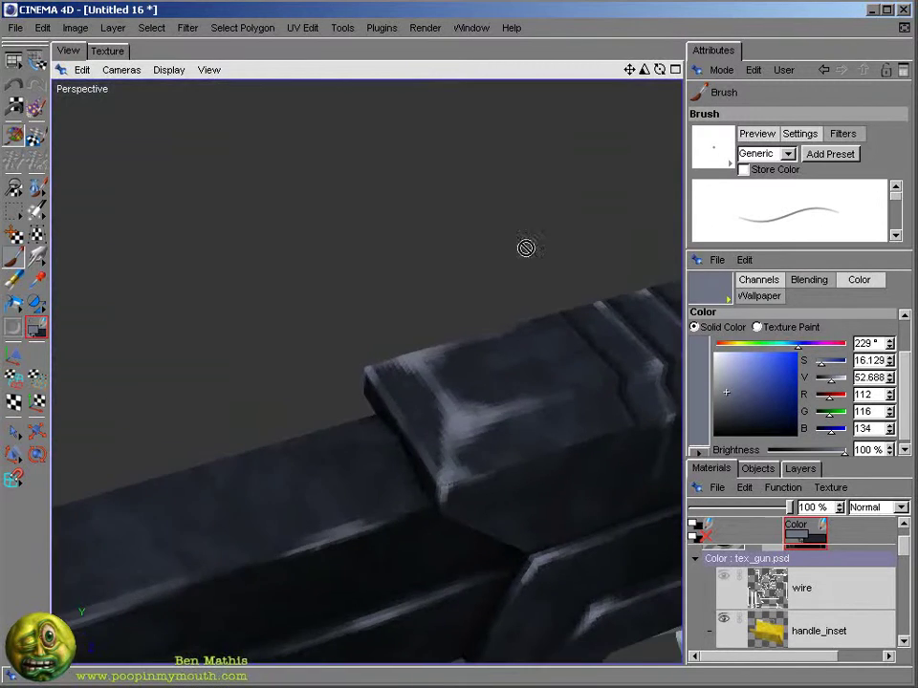
right_click_drag(586, 170, 178, 260, "alt")
left_click_drag(178, 260, 42, 183, "alt")
left_click(16, 26)
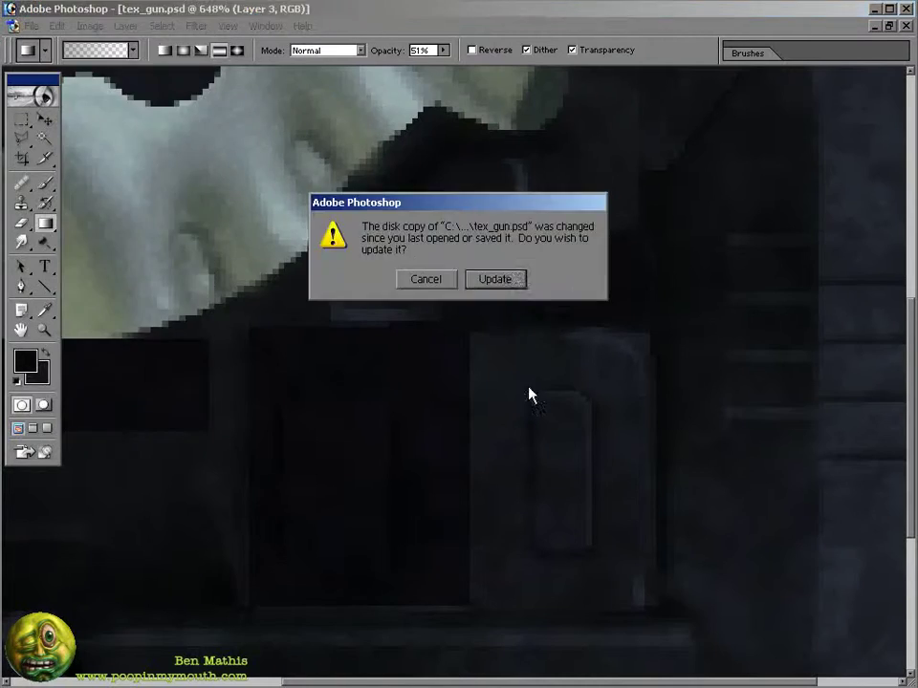
- Reload the texture and smudge the highlight upward with a smaller Smudge brush (size 9)
left_click(491, 277)
key("r")
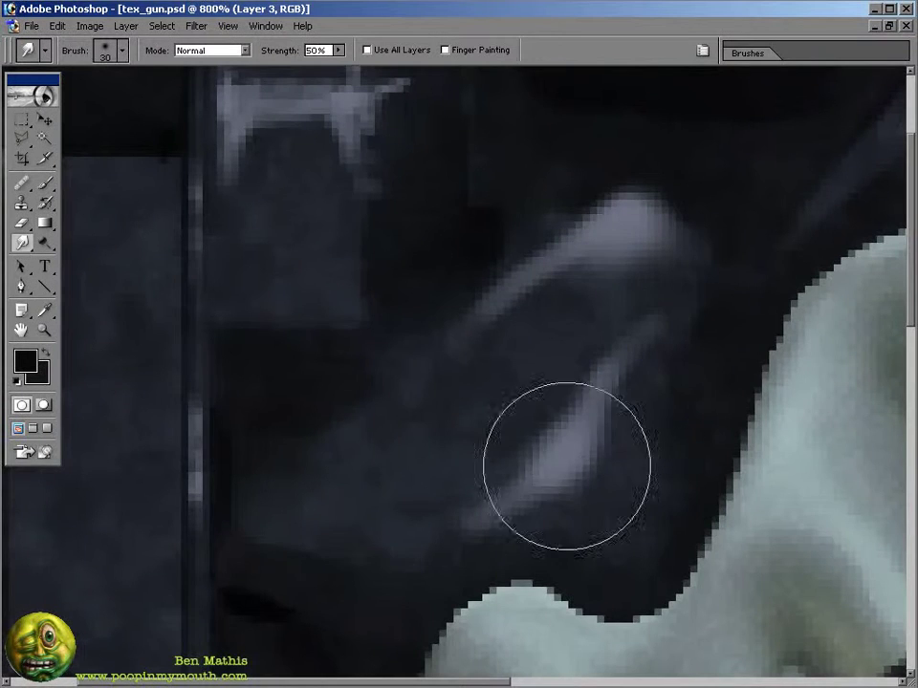
left_click_drag(567, 466, 582, 246)
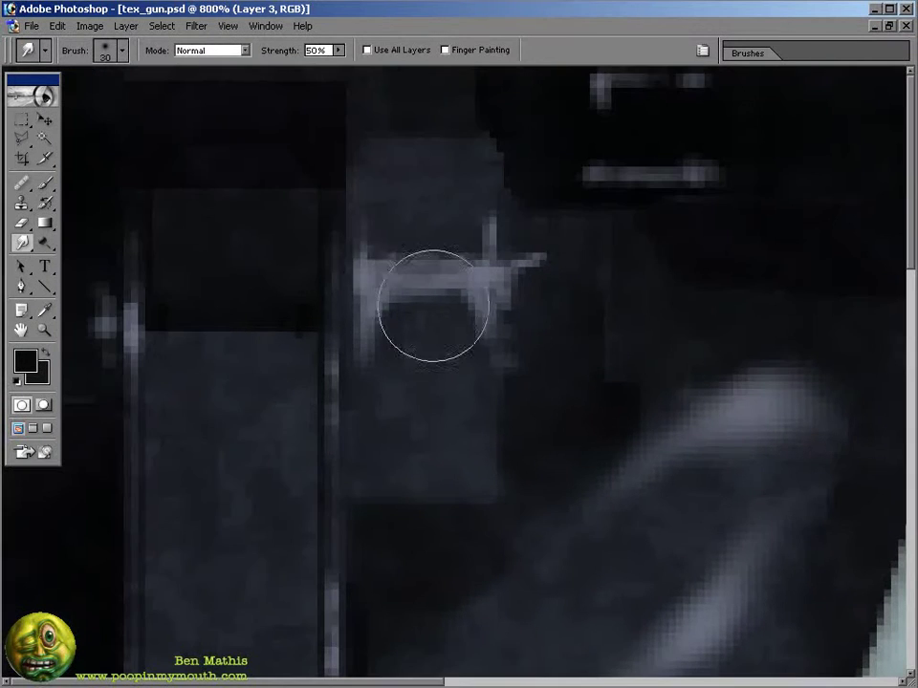
key("bracketleft")
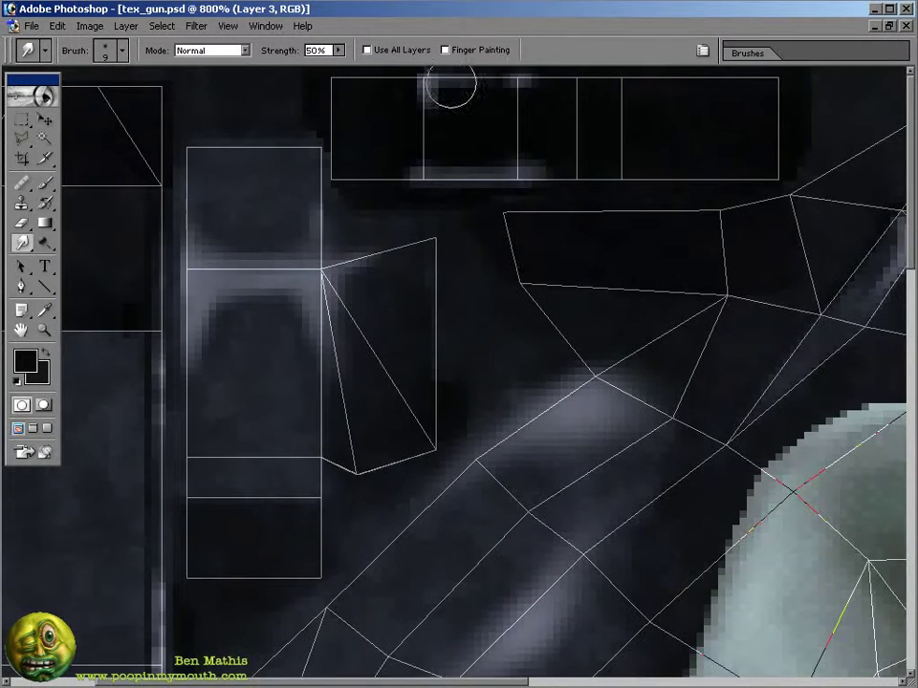
- With the UV wireframe visible, paint thin light vertical highlights along the edge and centre strips
key("alt+Tab")
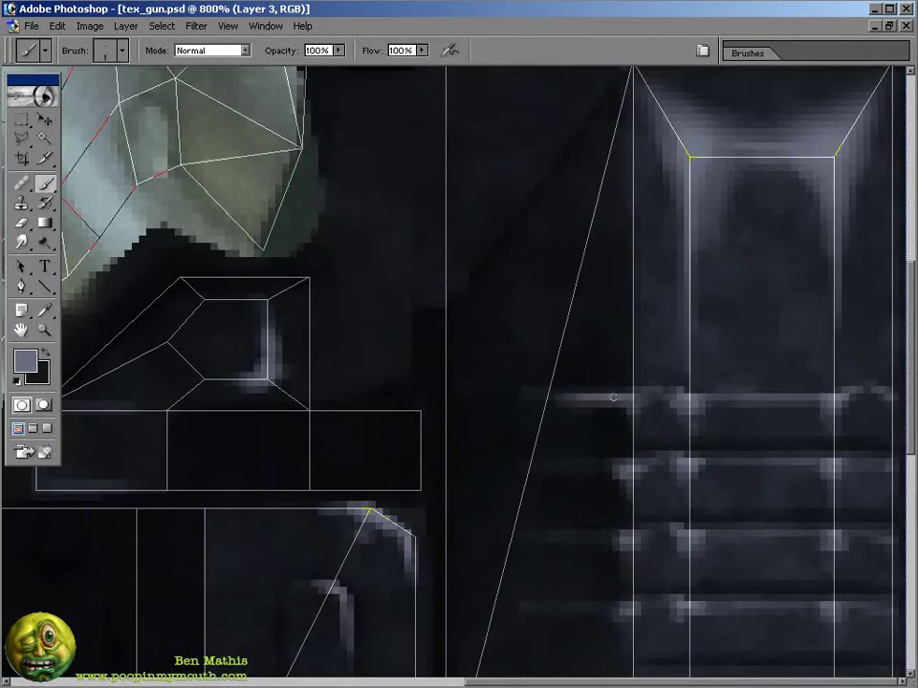
scroll(691, 391, "down", 2)
scroll(695, 447, "up", 2)
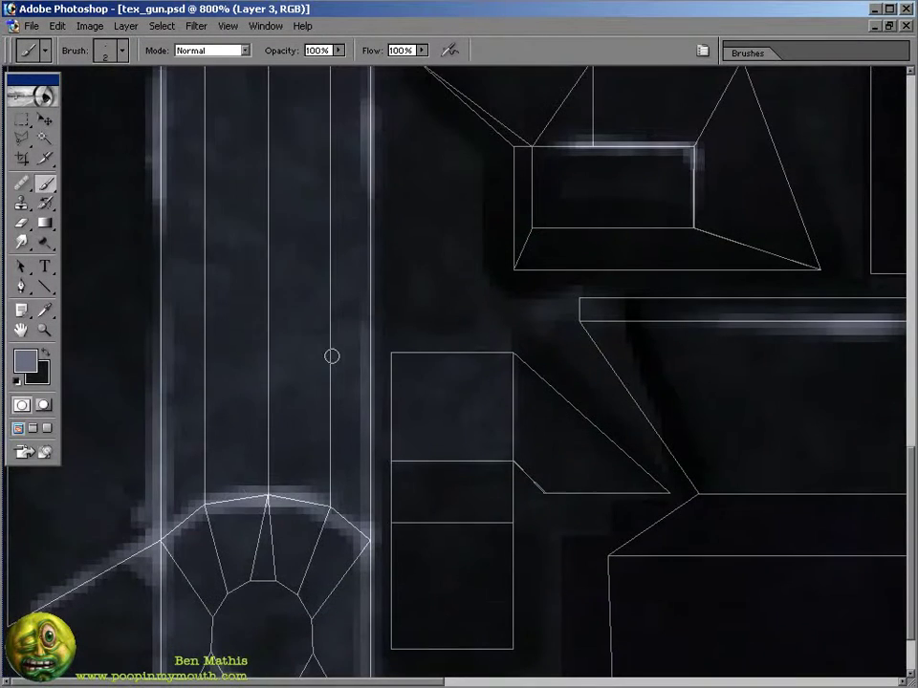
left_click_drag(205, 349, 205, 83)
left_click_drag(267, 229, 266, 466)
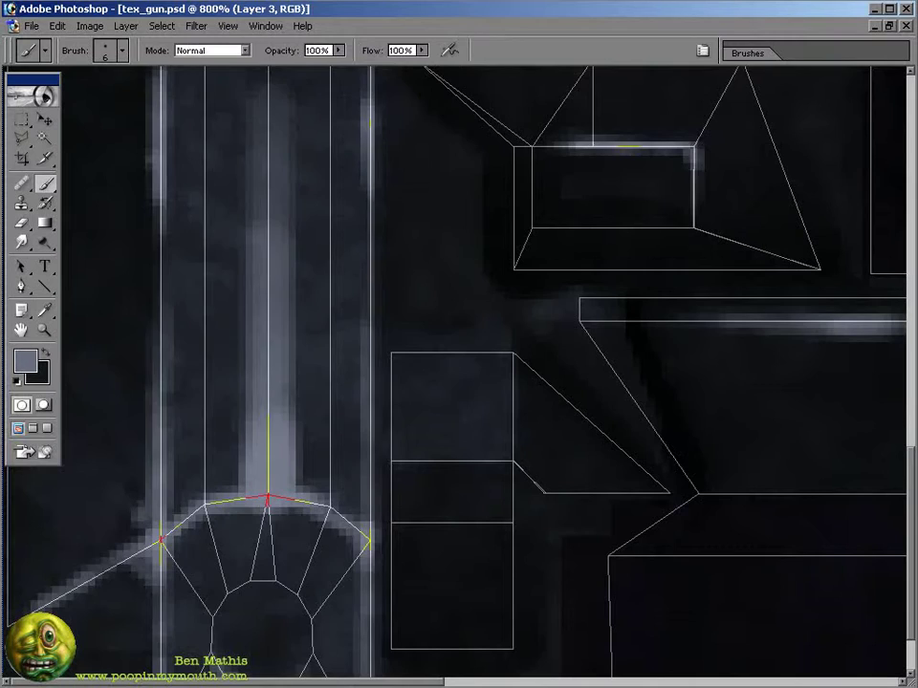
- Duplicate Layer 3, Gaussian Blur the copy, and check the gun in 3ds Max
key("ctrl+j")
left_click(196, 26)
left_click(421, 163)
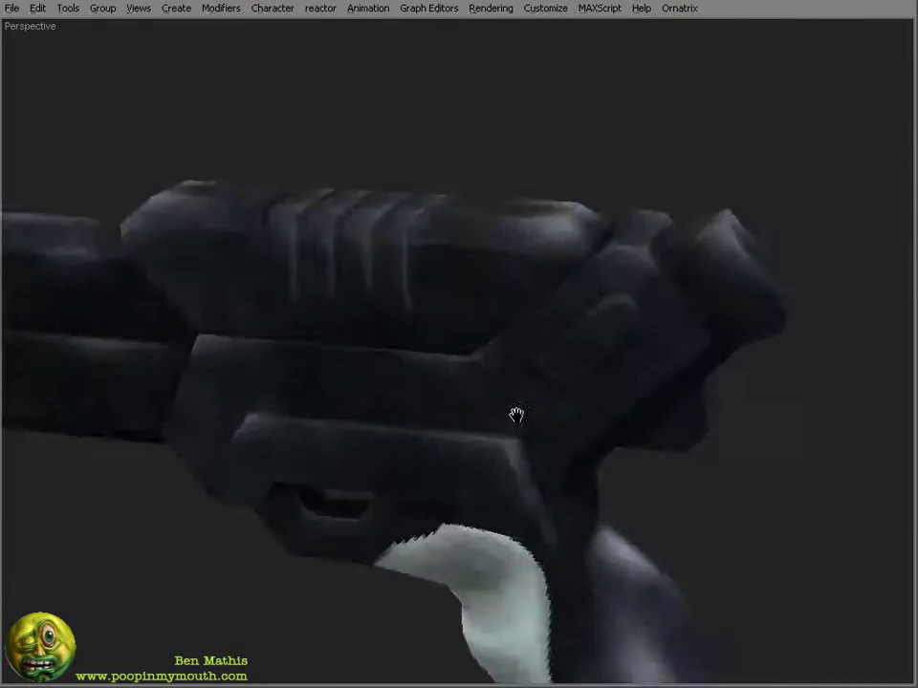
key("alt+Tab")
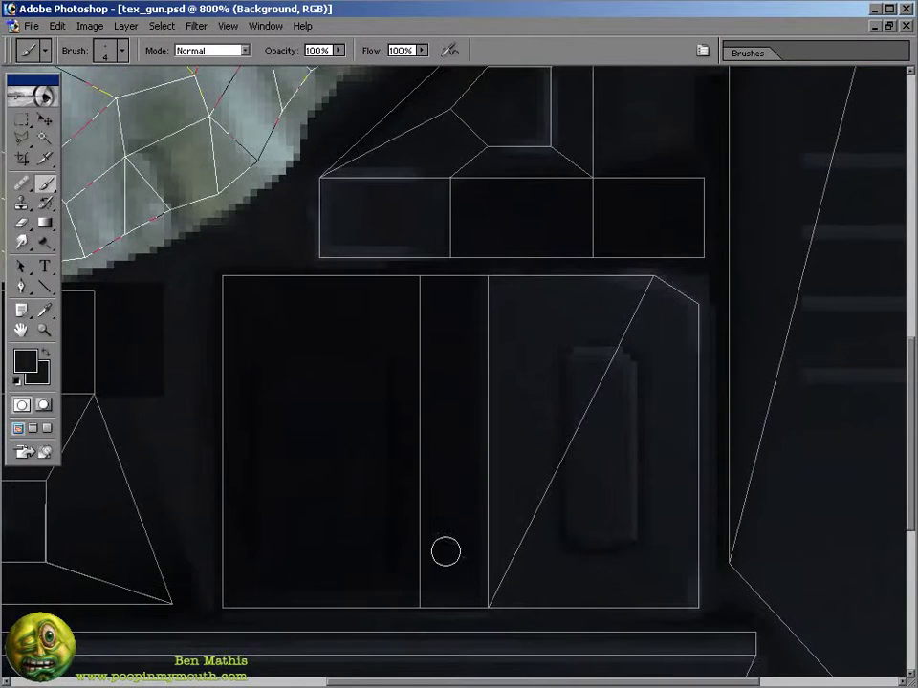
key("alt+Tab")
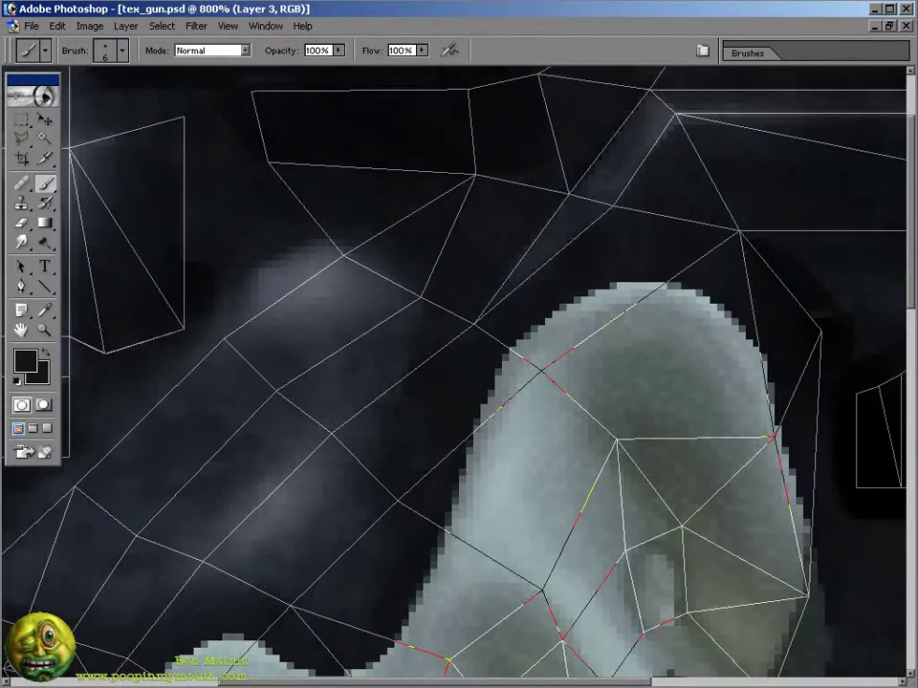
key("alt+Tab")
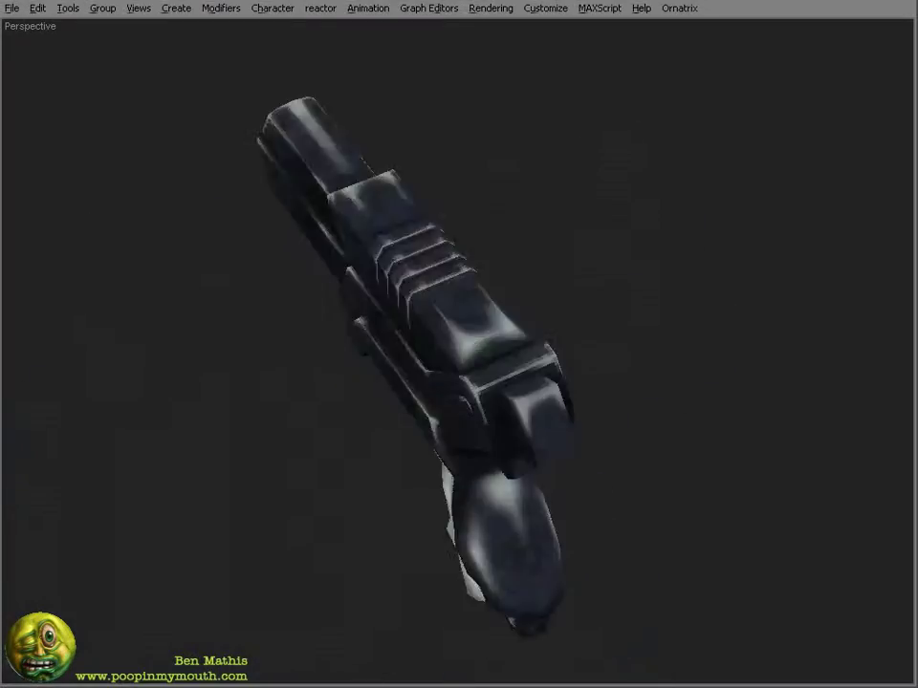
- Paint a highlight at the box corner and compare the texture against the 3ds Max model
key("alt+Tab")
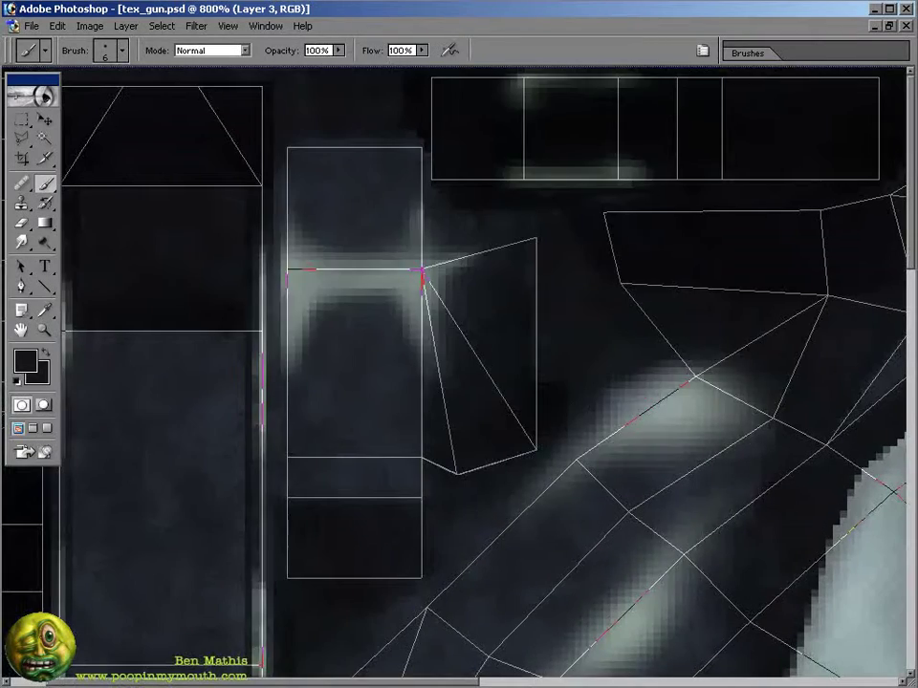
left_click(196, 25)
key("Escape")
left_click(422, 271)
key("alt+Tab")
key("alt+Tab")
key("alt+Tab")
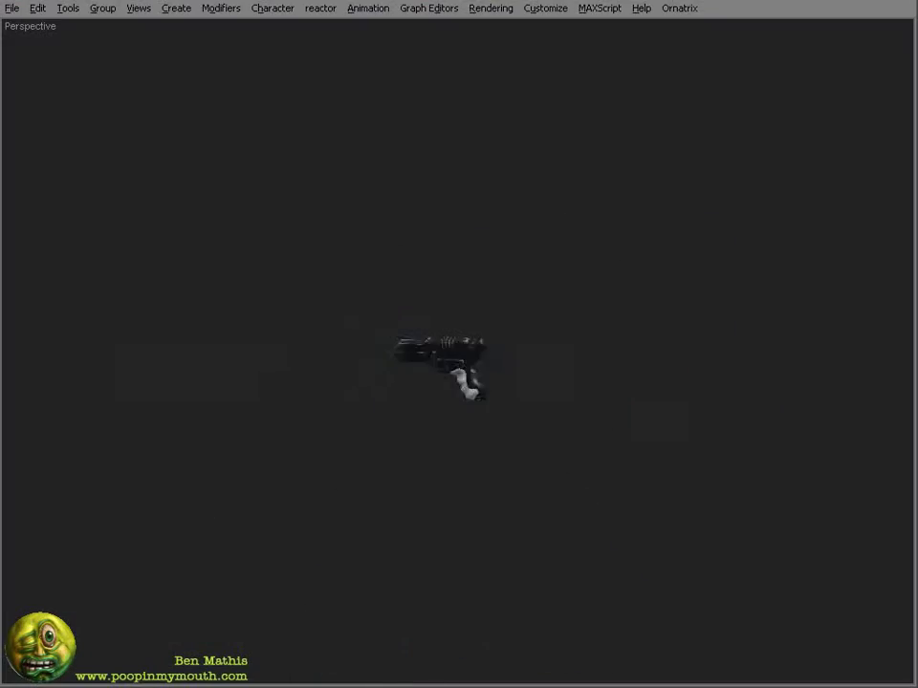
key("alt+Tab")
key("alt+Tab")
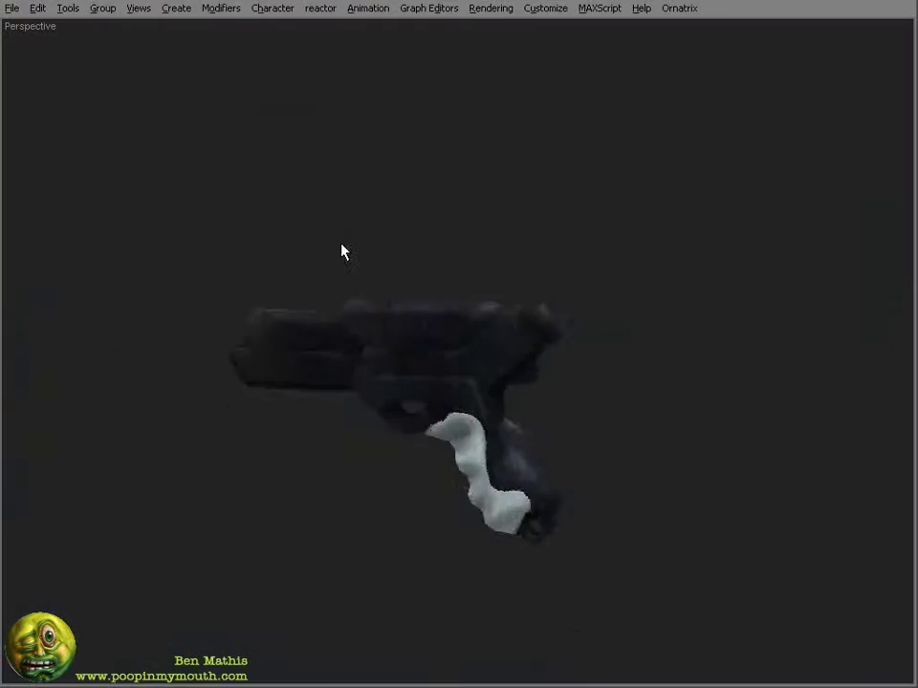
key("alt+Tab")
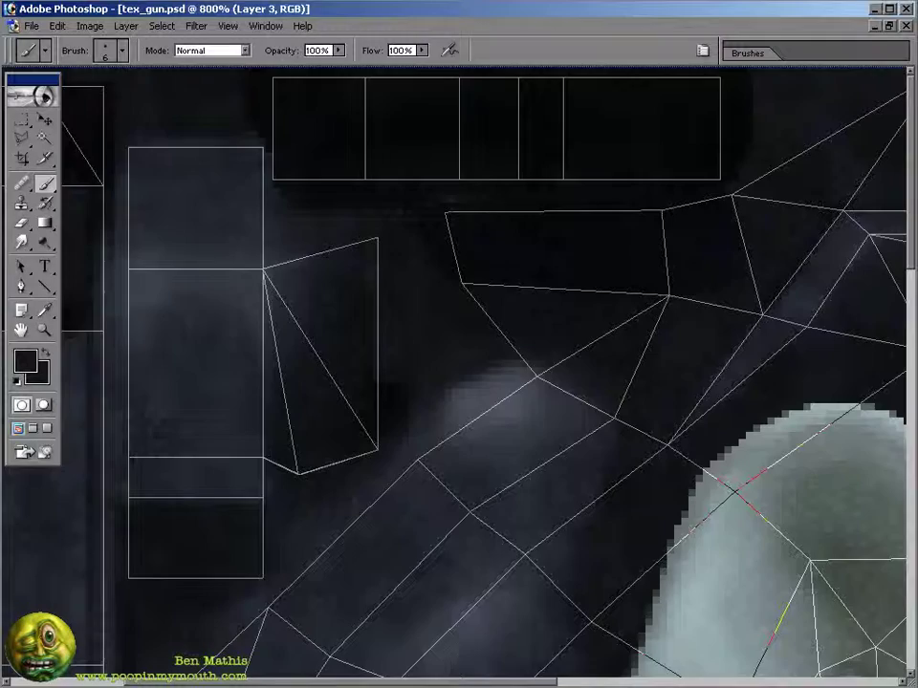
key("alt+Tab")
scroll(579, 421, "down", 5)
- Apply a first Levels adjustment and orbit the gun in 3ds Max to check it
middle_click_drag(497, 449, 585, 498, "alt")
key("alt+Tab")
left_click(725, 273)
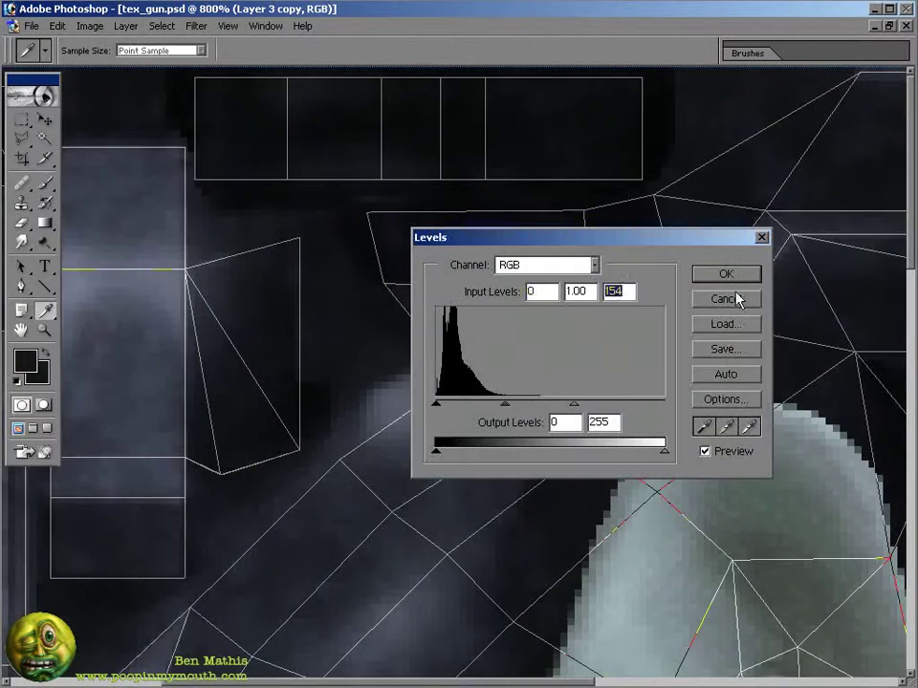
key("alt+Tab")
middle_click_drag(558, 360, 642, 314, "alt")
key("alt+Tab")
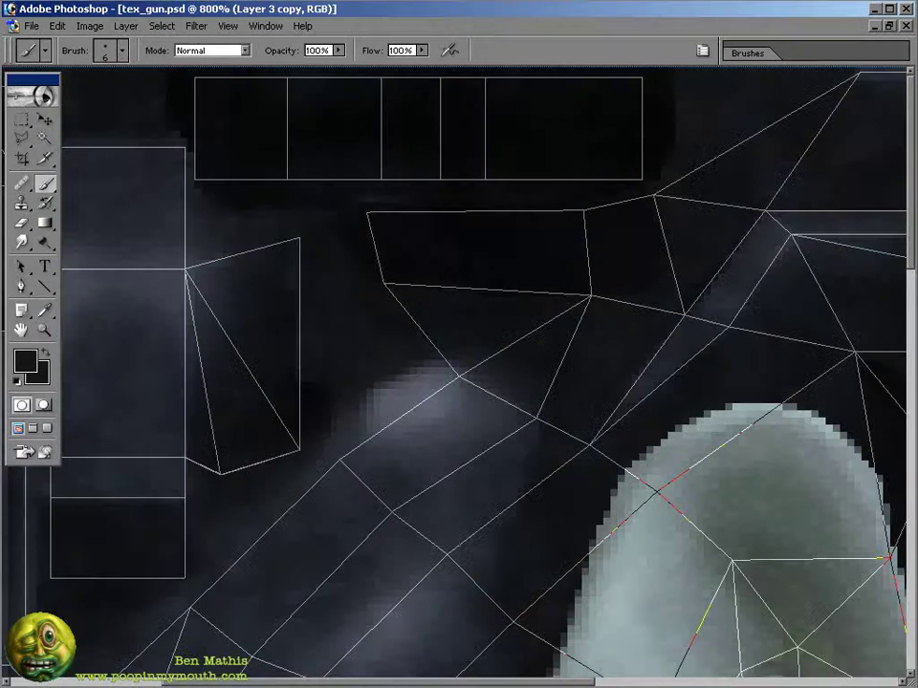
- Set Levels to midtone 1.00, input white 109 and output white 103, then check in 3ds Max
key("ctrl+l")
left_click_drag(525, 405, 550, 403)
left_click_drag(663, 403, 578, 404)
left_click_drag(665, 450, 587, 453)
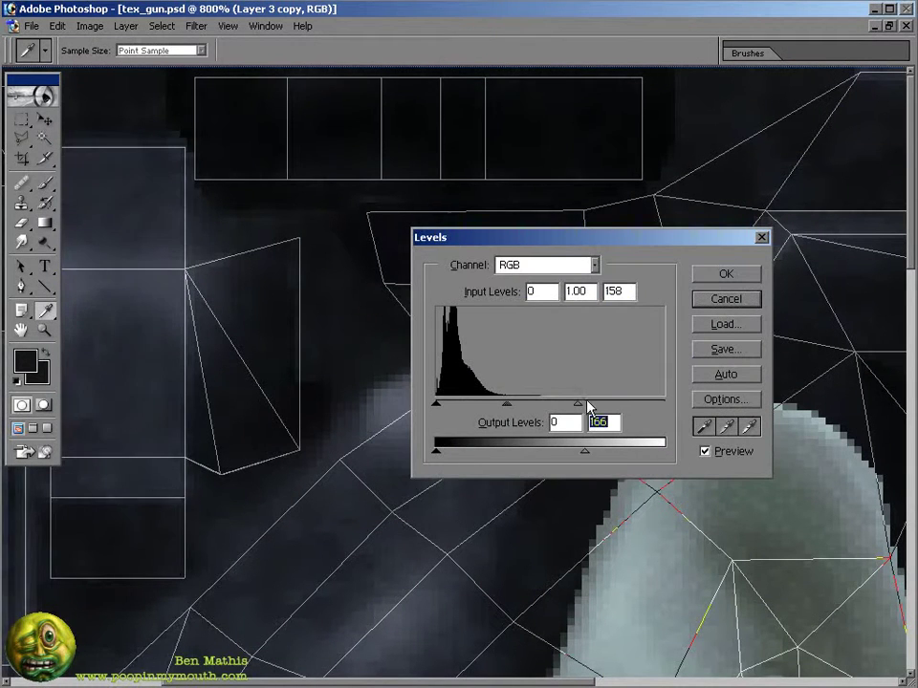
left_click_drag(579, 405, 534, 404)
left_click_drag(585, 452, 529, 453)
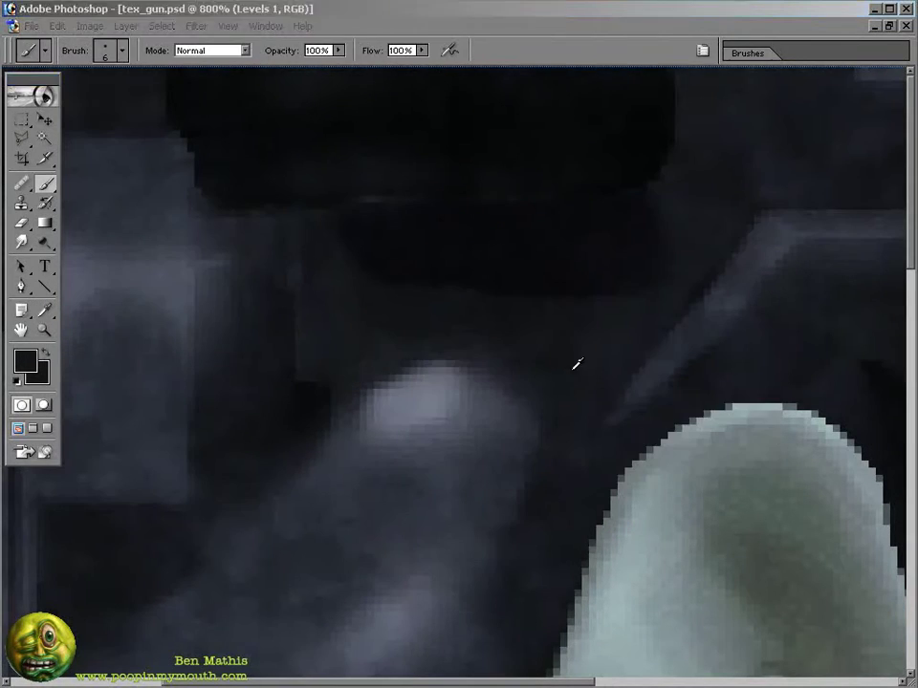
key("alt+Tab")
key("alt+Tab")
key("alt+Tab")
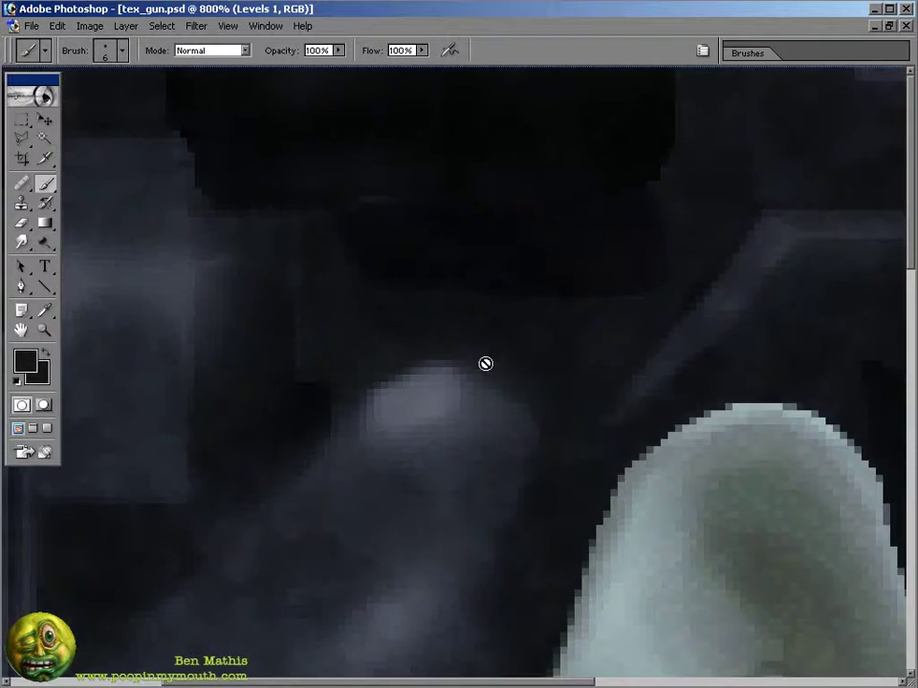
key("alt+Tab")
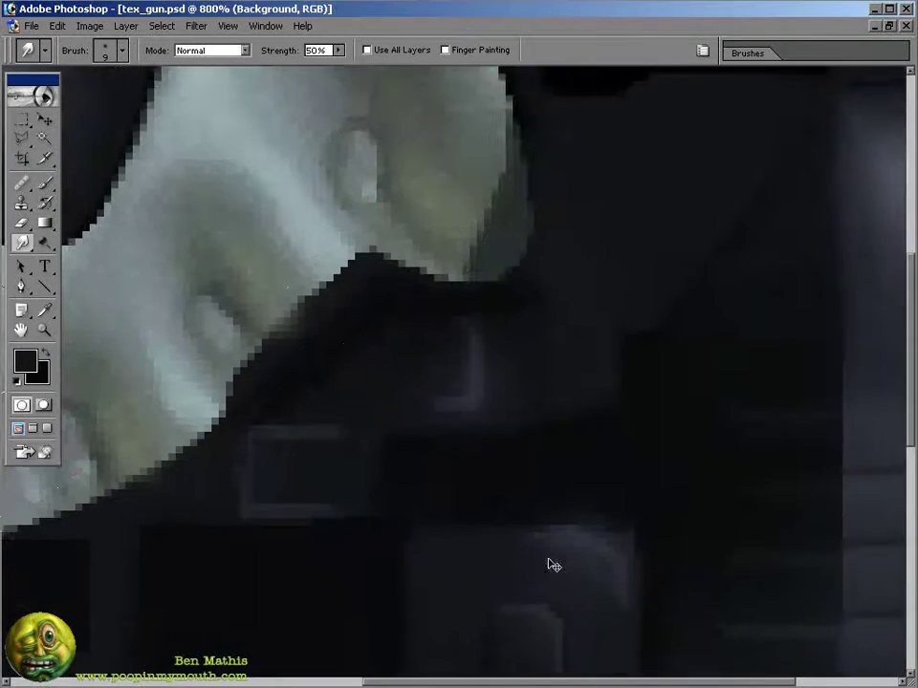
- Return to the Brush tool and pan to another part of the texture
key("b")
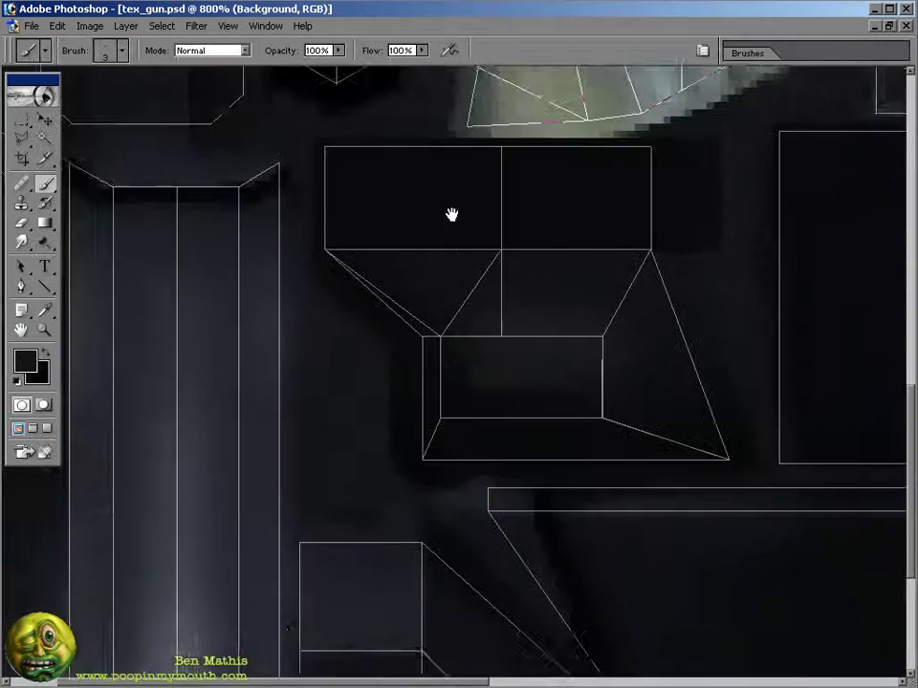
left_click_drag(451, 213, 410, 251)
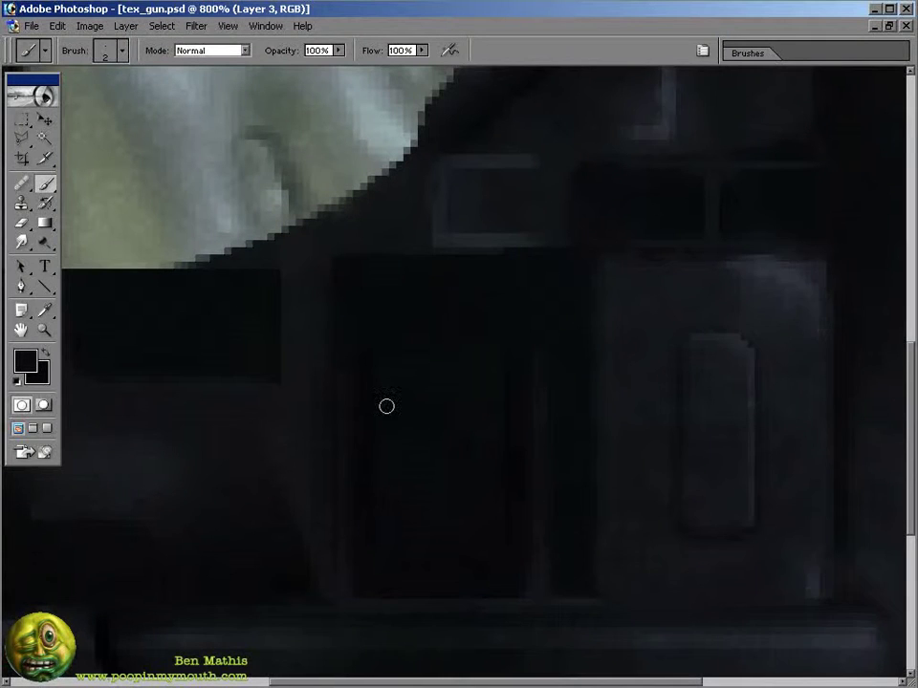
- Pick a light grey foreground colour, switch to the Brush, and zoom in to 1600%
key("i")
left_click(25, 360)
key("Return")
key("b")
key("ctrl+plus")
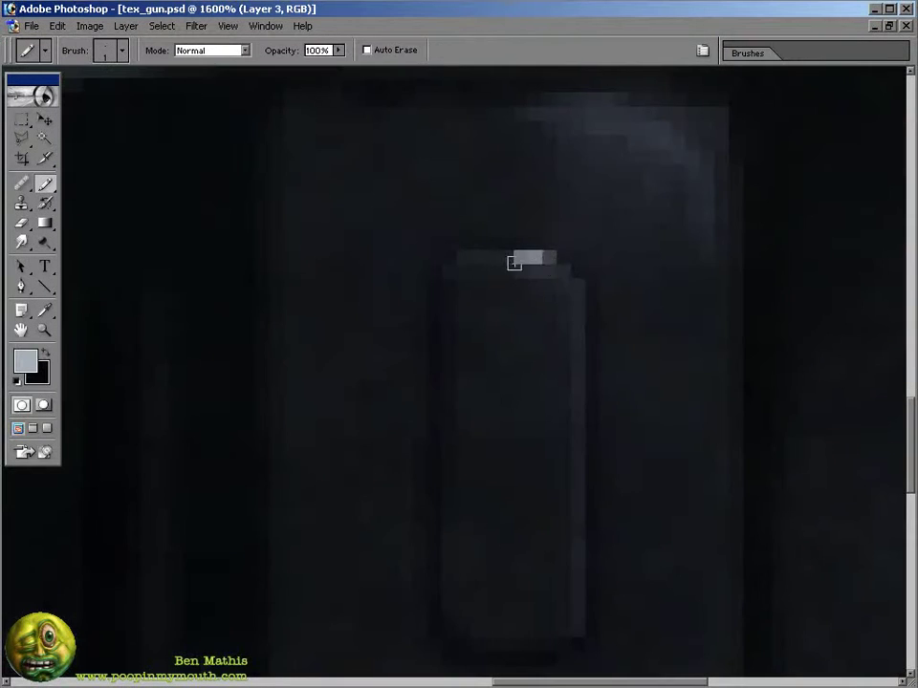
scroll(522, 235, "up", 3)
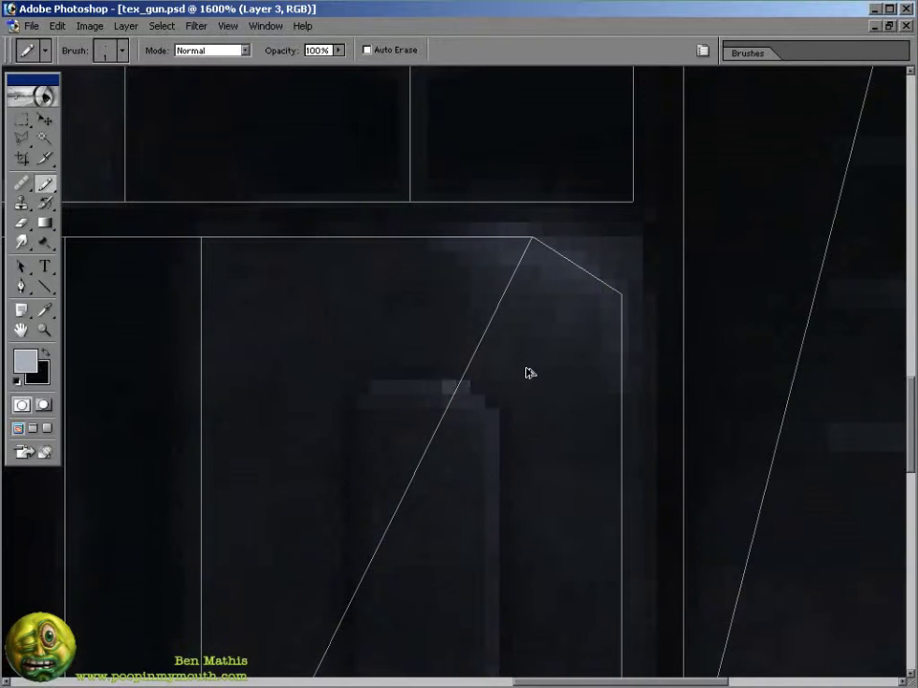
- Paint a light-grey highlight along the corner edge, replacing a darker trial stroke, and check in 3ds Max
left_click(25, 360)
key("Return")
left_click_drag(471, 316, 656, 316)
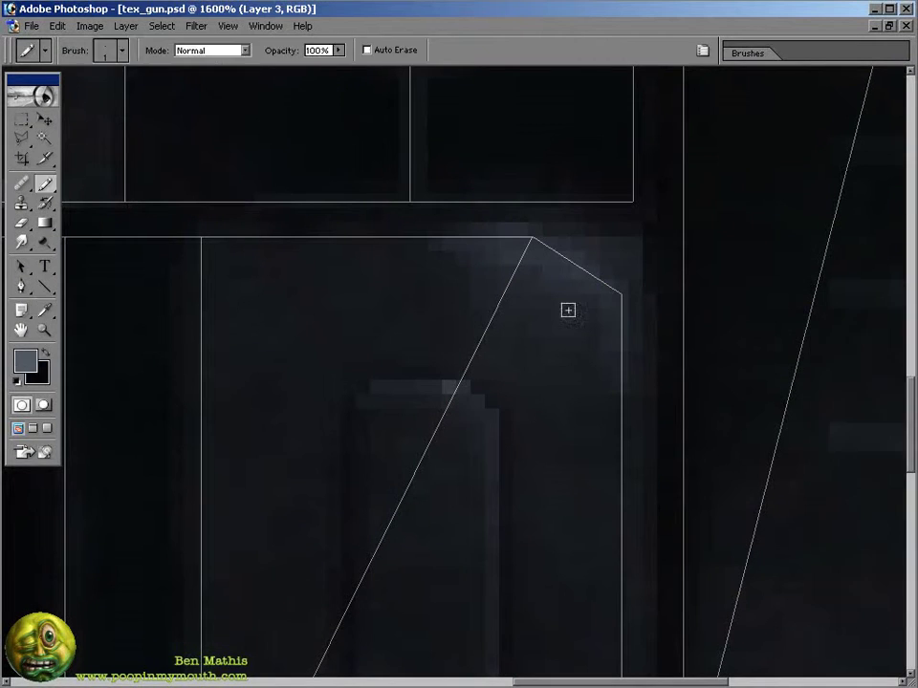
key("ctrl+z")
key("b")
left_click_drag(528, 230, 615, 285)
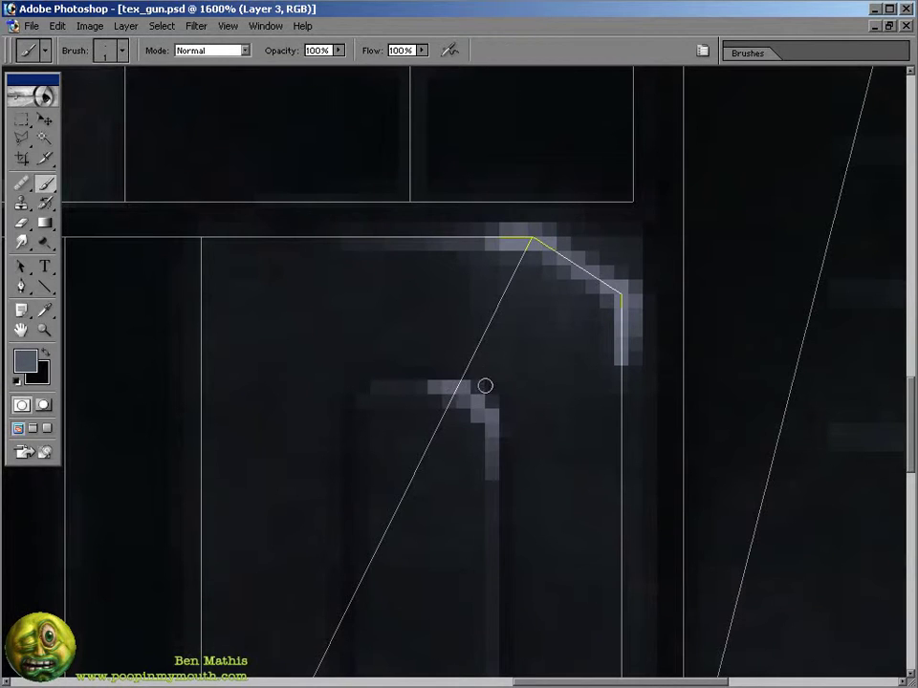
key("b")
mouse_move(486, 378)
left_mouse_down()
mouse_move(522, 273)
mouse_move(733, 399)
left_mouse_up()
key("alt+Tab")
- Paint highlights near the top corner and down the bevel, adding glow along the bar's edges
mouse_move(530, 230)
left_mouse_down()
mouse_move(522, 221)
mouse_move(512, 287)
left_mouse_up()
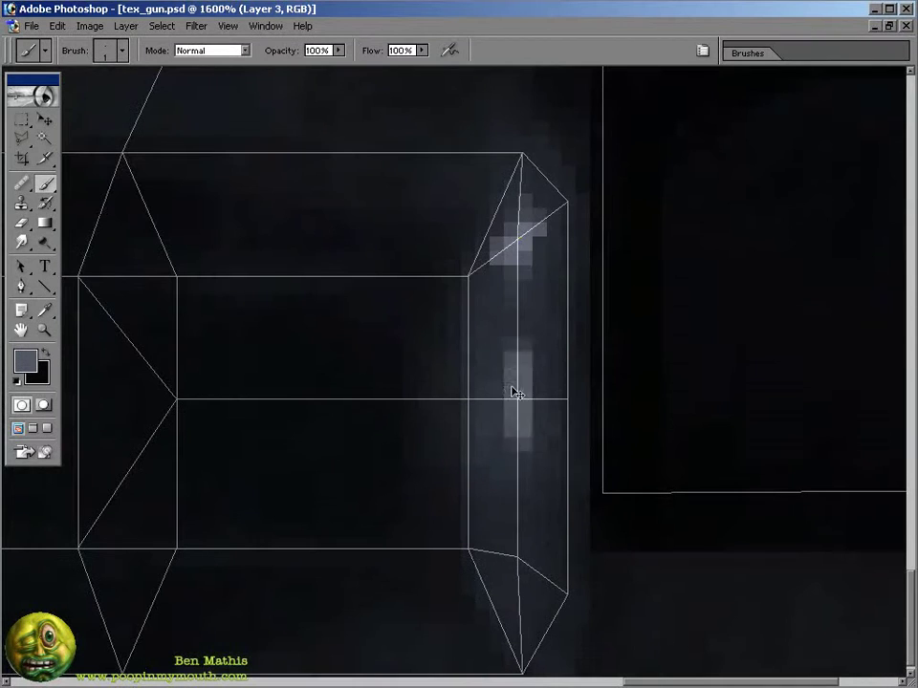
left_click_drag(517, 340, 517, 438)
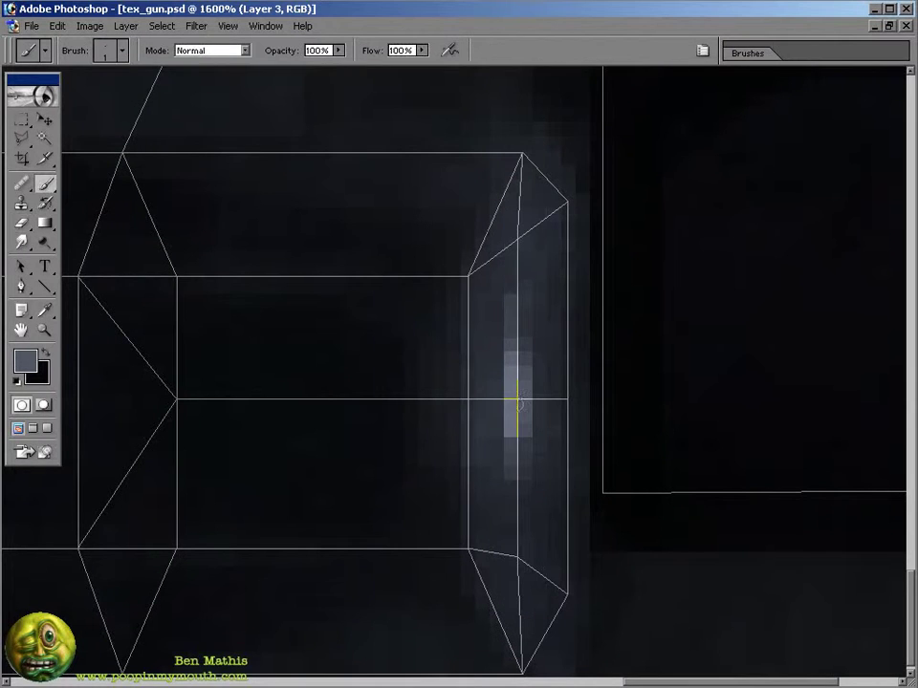
left_click(513, 402)
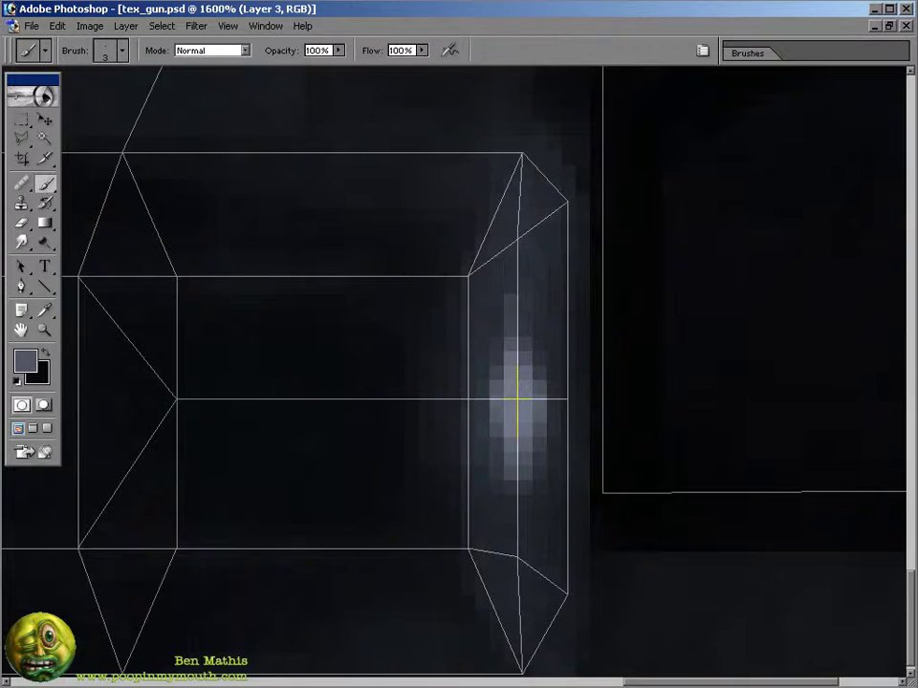
key("ctrl+z")
key("x")
key("i")
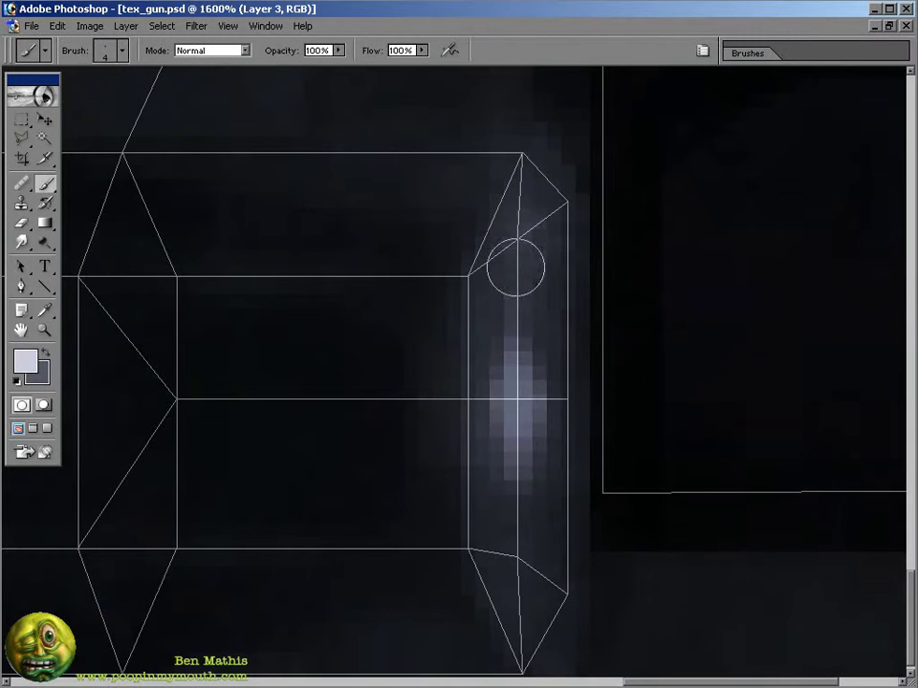
left_click_drag(514, 267, 554, 468)
mouse_move(468, 298)
left_mouse_down()
mouse_move(437, 540)
mouse_move(491, 541)
left_mouse_up()
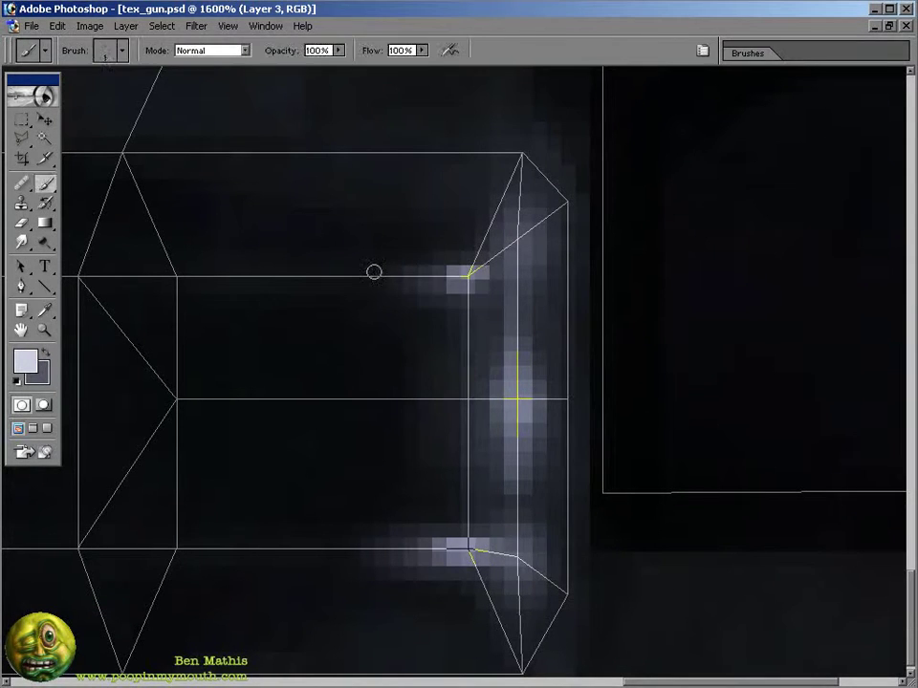
- Brighten the muzzle octagon's right vertex, left, right and lower edges after checking in 3ds Max
key("r")
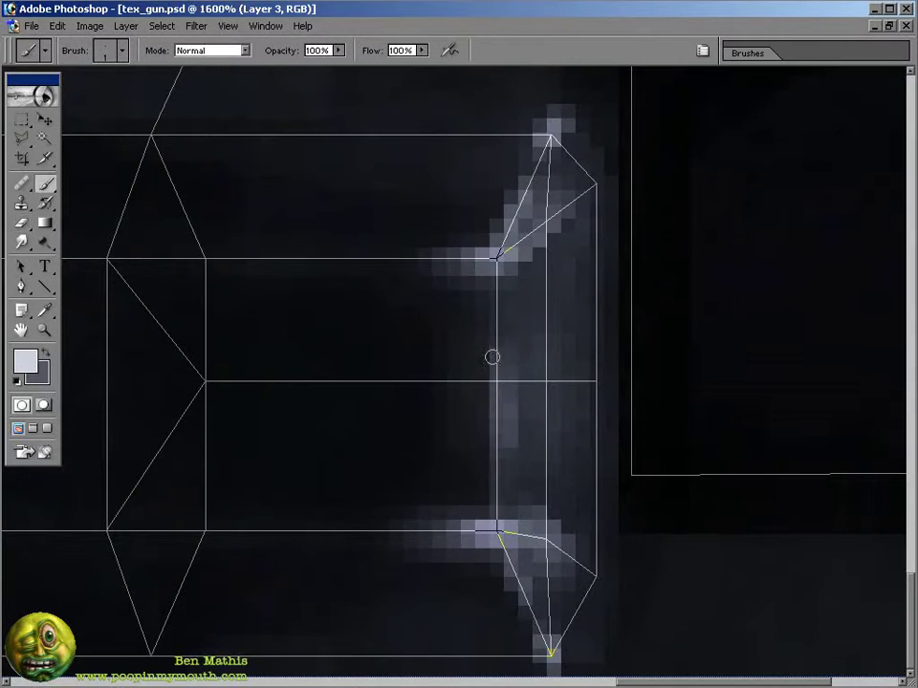
key("alt+Tab")
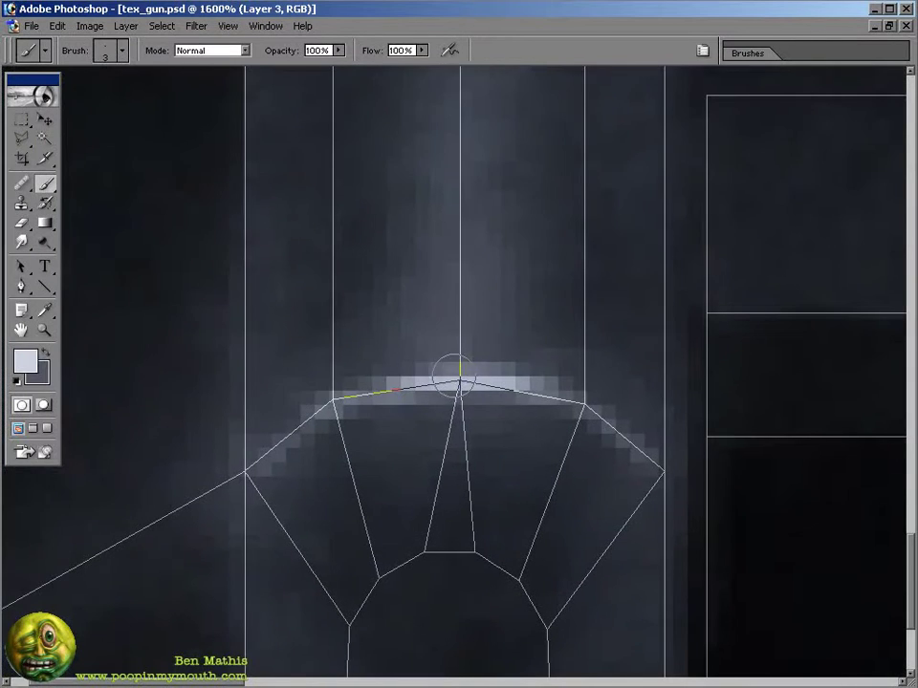
key("alt+Tab")
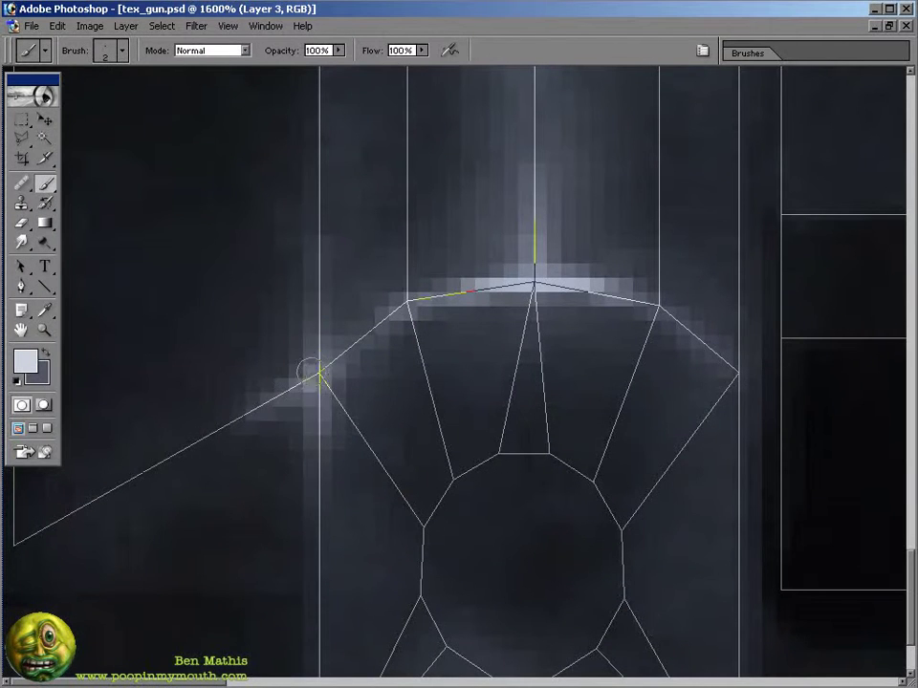
left_click(737, 372)
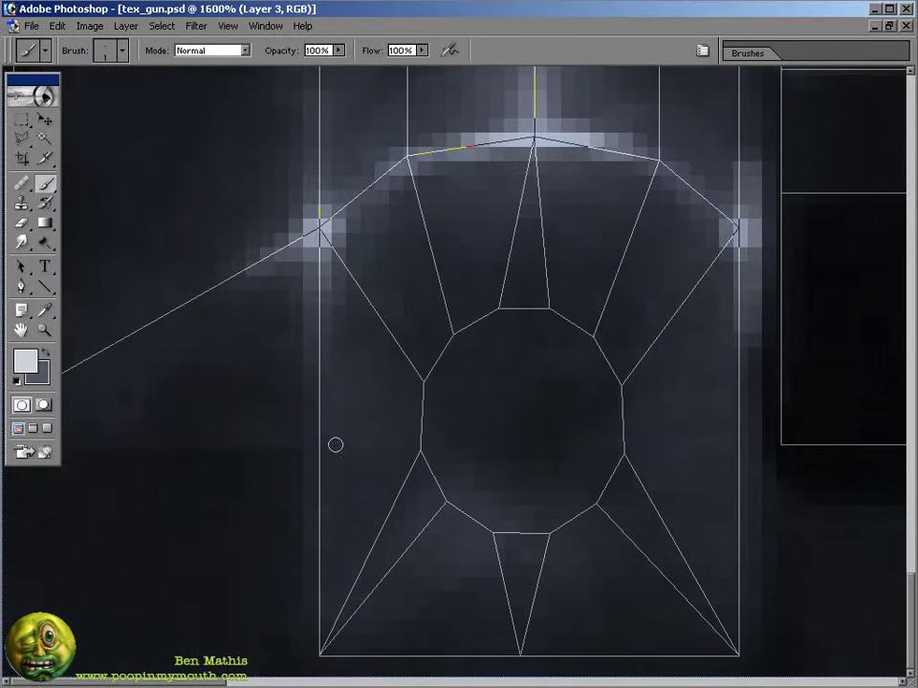
left_click_drag(321, 239, 322, 650)
left_click_drag(746, 315, 746, 654)
key("Tab")
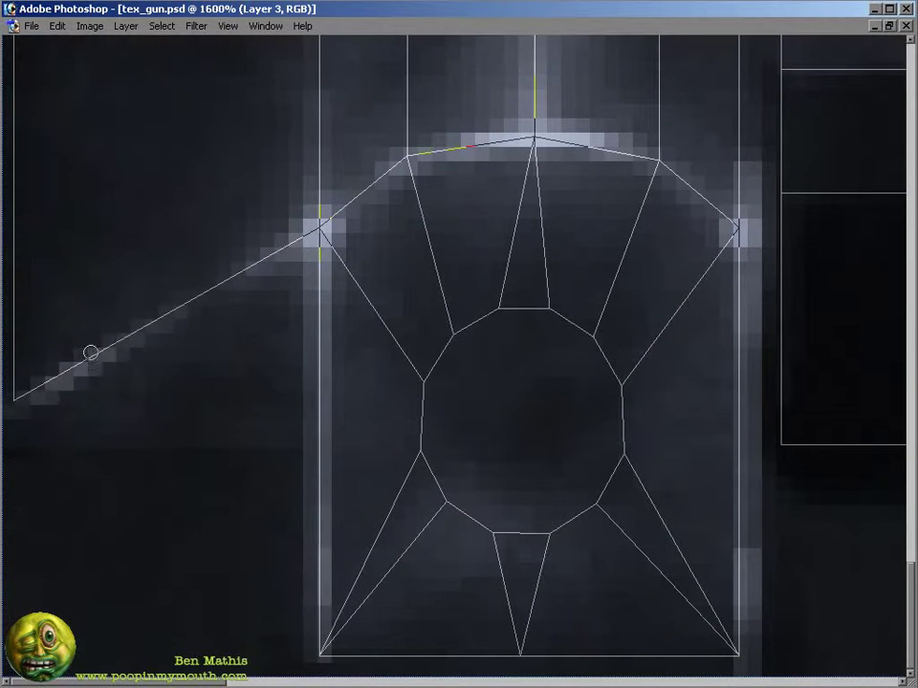
left_click_drag(449, 502, 536, 530)
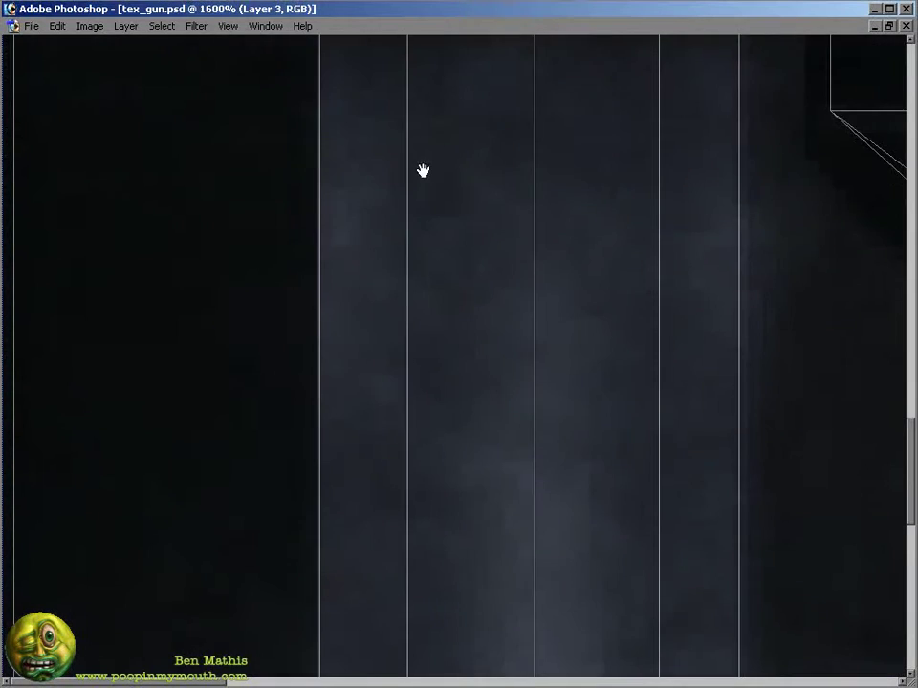
- Highlight the inner rectangle's edges, the vertical edge, bottom corner and middle-strip streak
left_click_drag(420, 170, 289, 300)
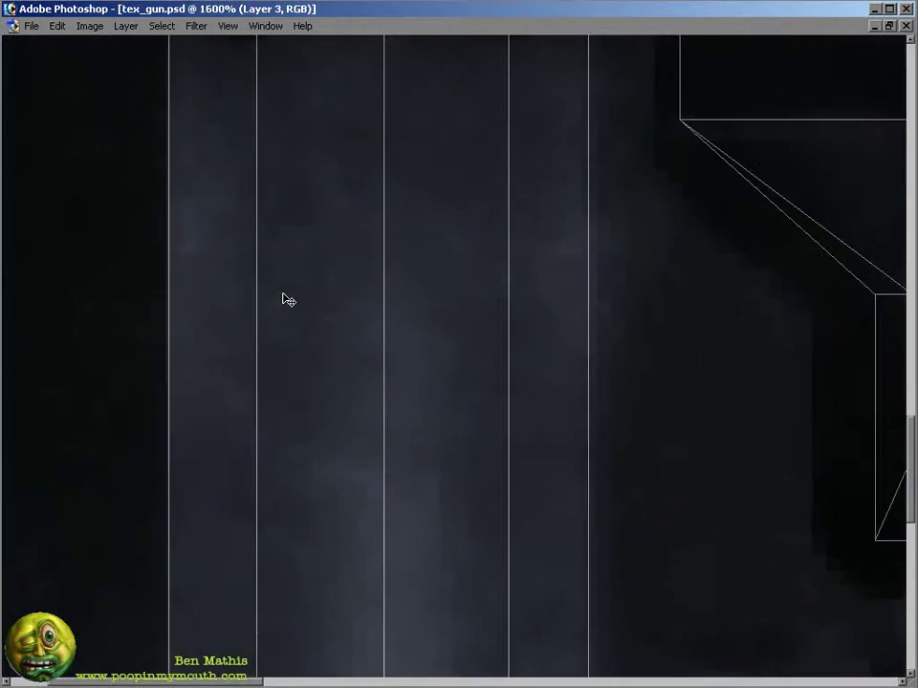
scroll(157, 233, "down", 2, "alt")
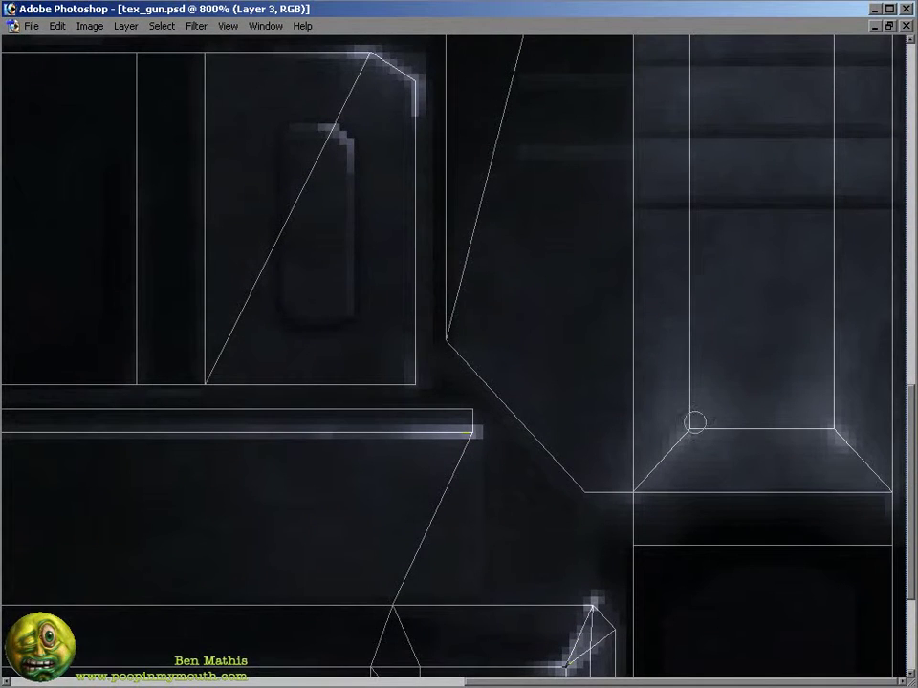
mouse_move(695, 422)
left_mouse_down()
mouse_move(703, 447)
mouse_move(828, 424)
left_mouse_up()
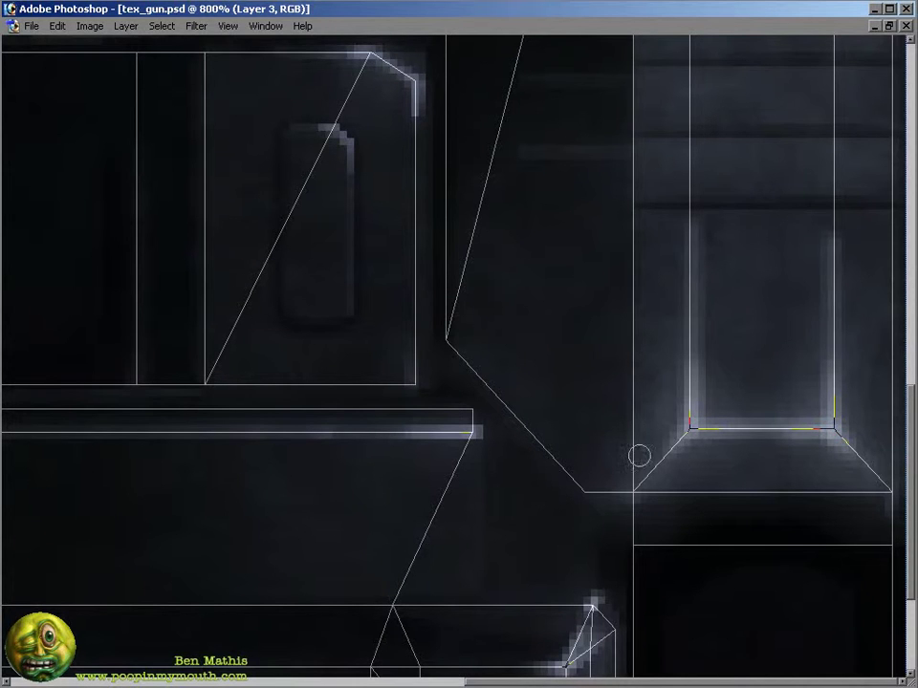
left_click_drag(632, 232, 632, 487)
left_click_drag(887, 493, 695, 492)
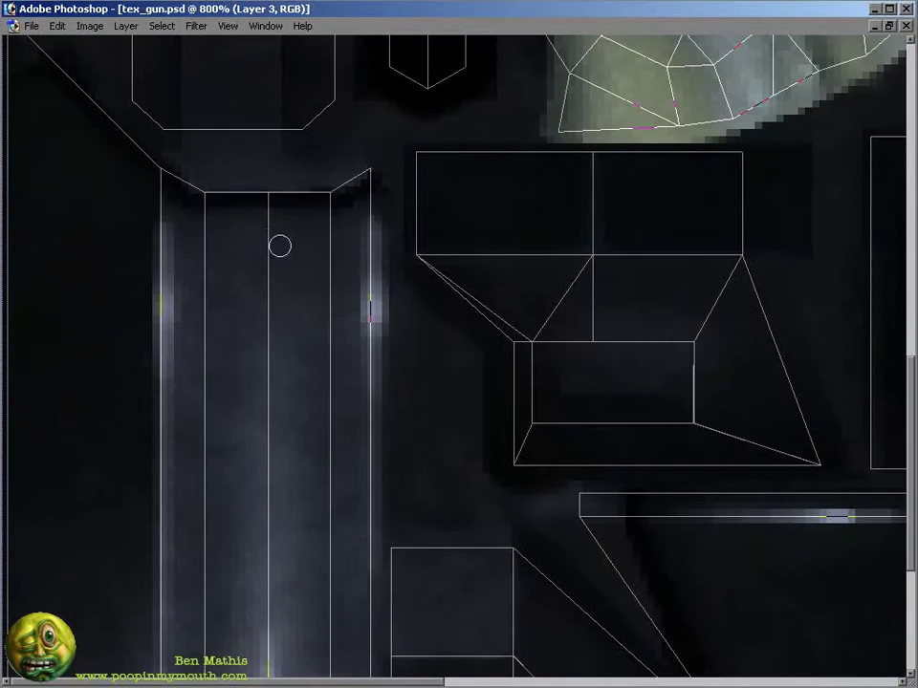
mouse_move(267, 244)
left_mouse_down()
mouse_move(255, 410)
mouse_move(271, 272)
mouse_move(262, 241)
left_mouse_up()
- With a much smaller brush, paint a straight slide-edge highlight and a faint horizontal line
key("[")
key("[")
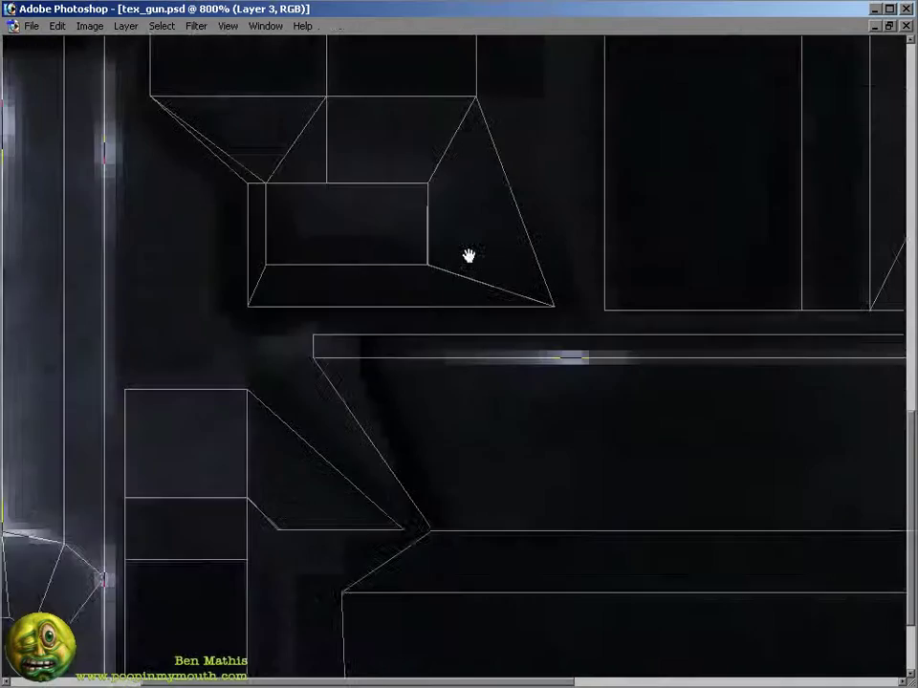
left_click_drag(469, 255, 520, 309)
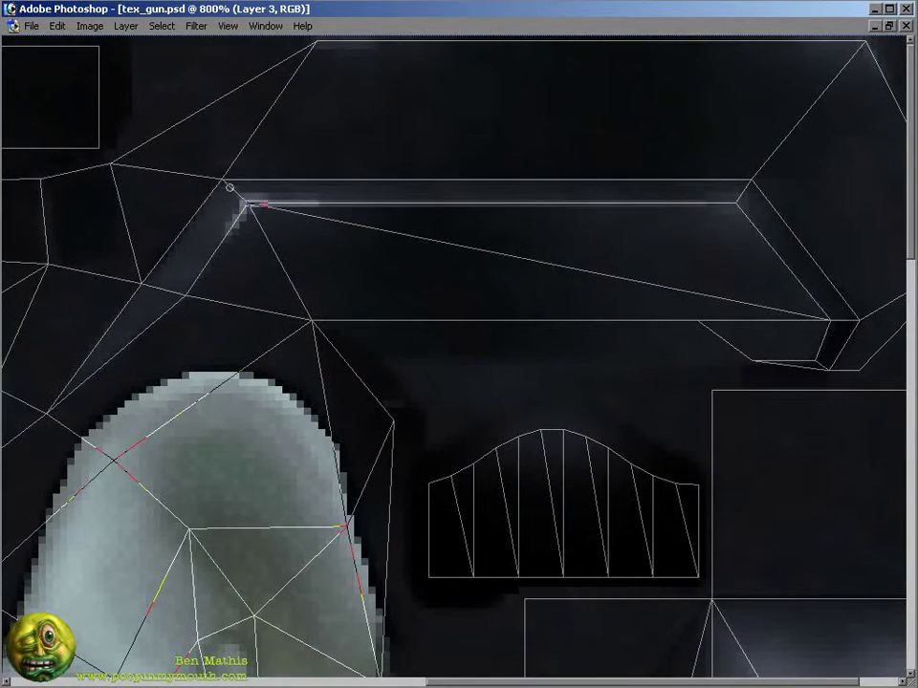
left_click(724, 205, "shift")
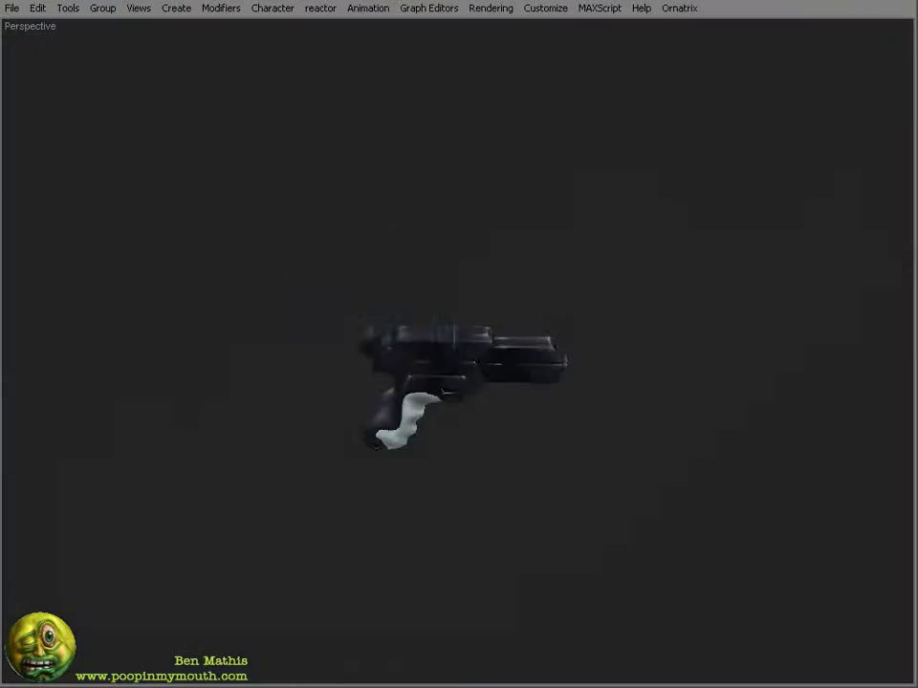
left_click(869, 373, "shift")
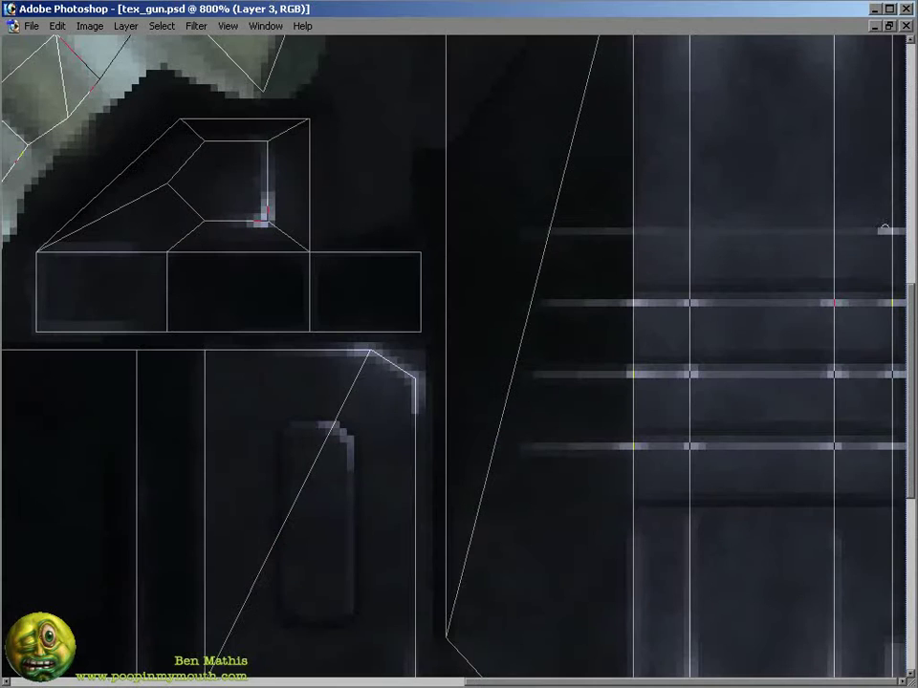
key("Tab")
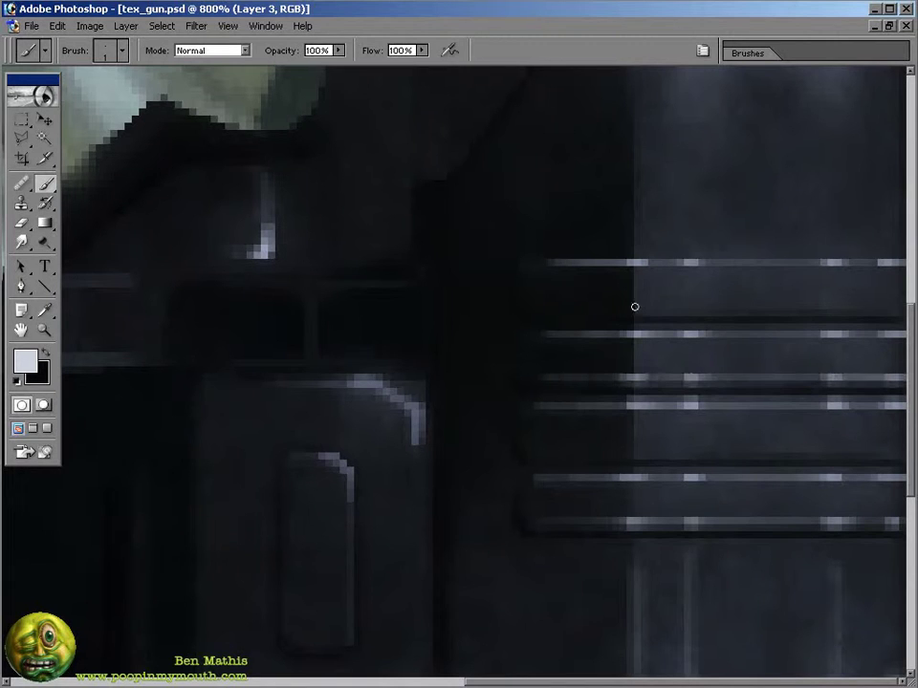
- Zoom in on the panel-edge highlights and switch to the Eraser
scroll(665, 393, "down", 3)
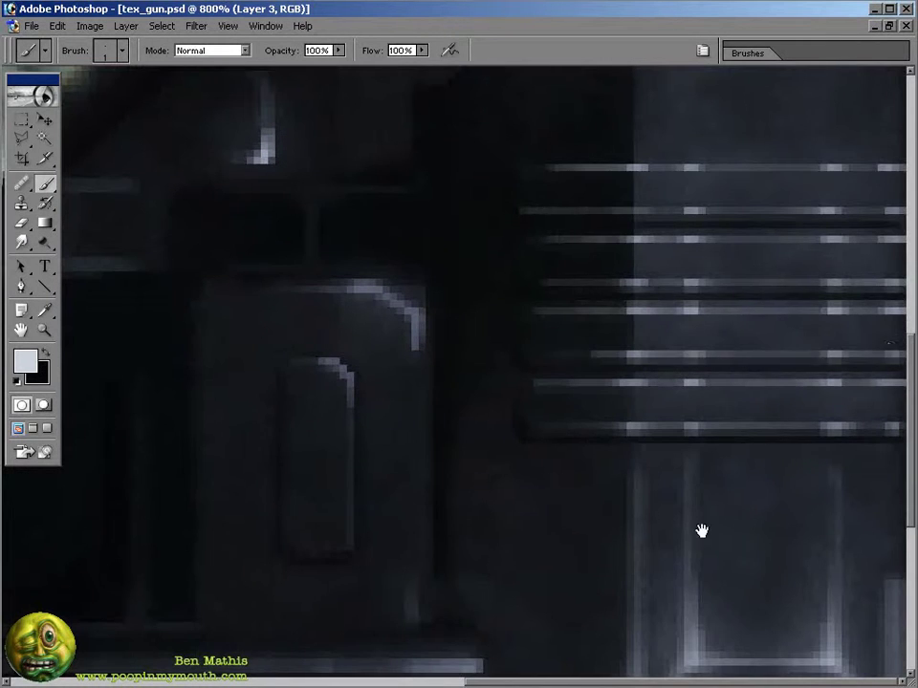
scroll(753, 346, "up", 3)
scroll(640, 559, "down", 4)
scroll(692, 520, "up", 3)
scroll(664, 264, "up", 9)
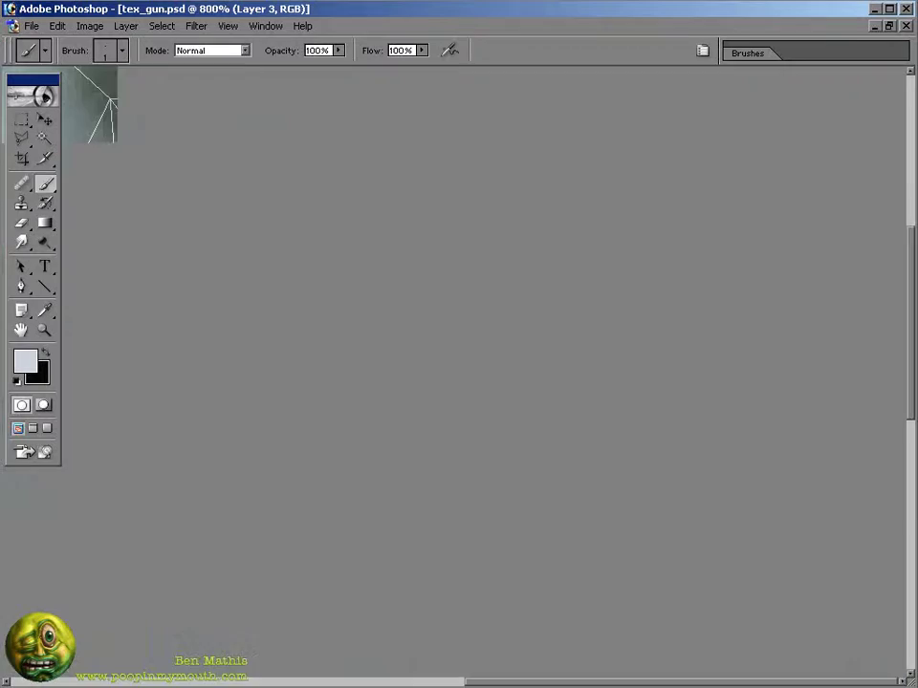
key("e")
scroll(728, 570, "down", 5)
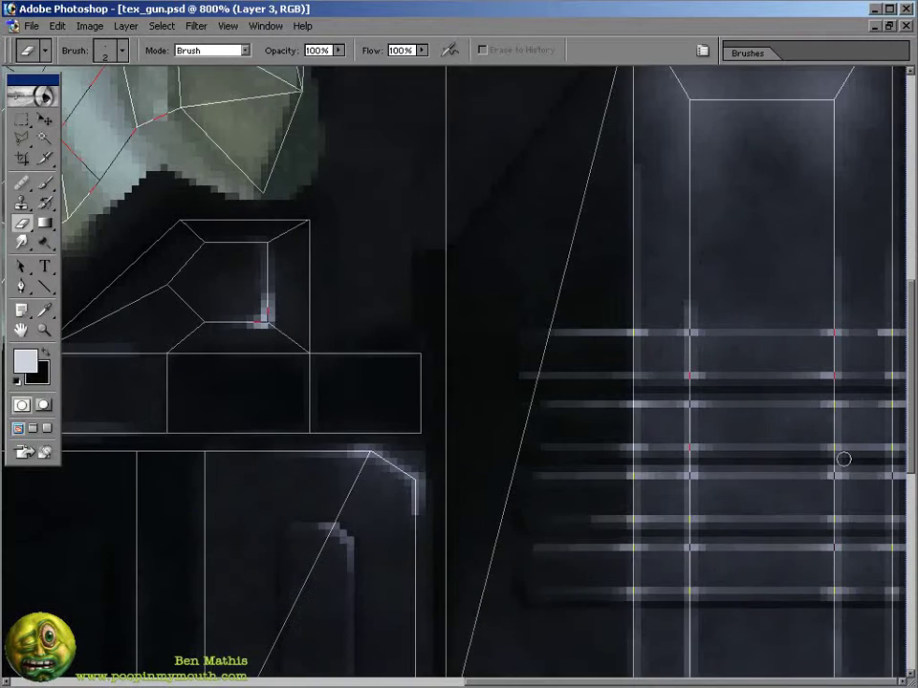
scroll(830, 541, "up", 2)
scroll(858, 450, "down", 5)
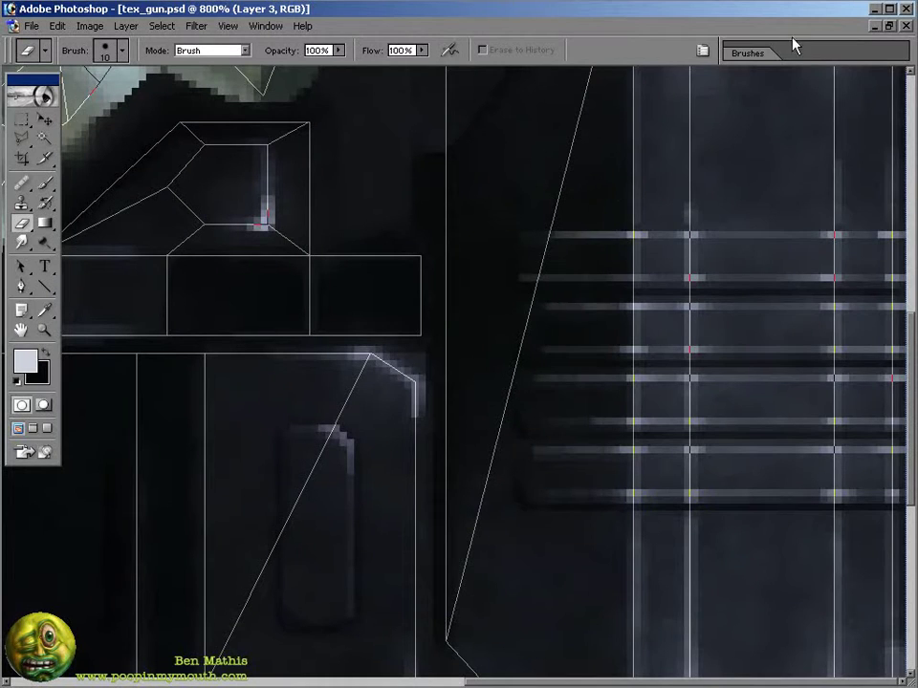
- Enable Other Dynamics in the brush settings and return to the Brush
left_click(748, 52)
left_click(782, 203)
left_click(430, 310)
key("b")
scroll(612, 363, "up", 9)
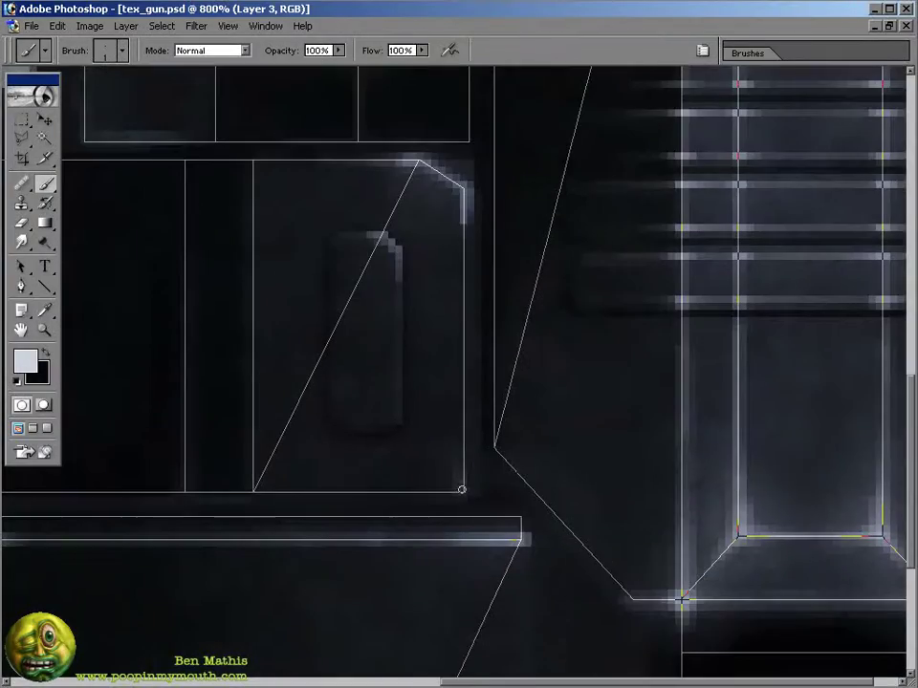
- Brighten the tall rectangle's left edge, then orbit the gun in 3ds Max to check it
left_click_drag(276, 162, 379, 282)
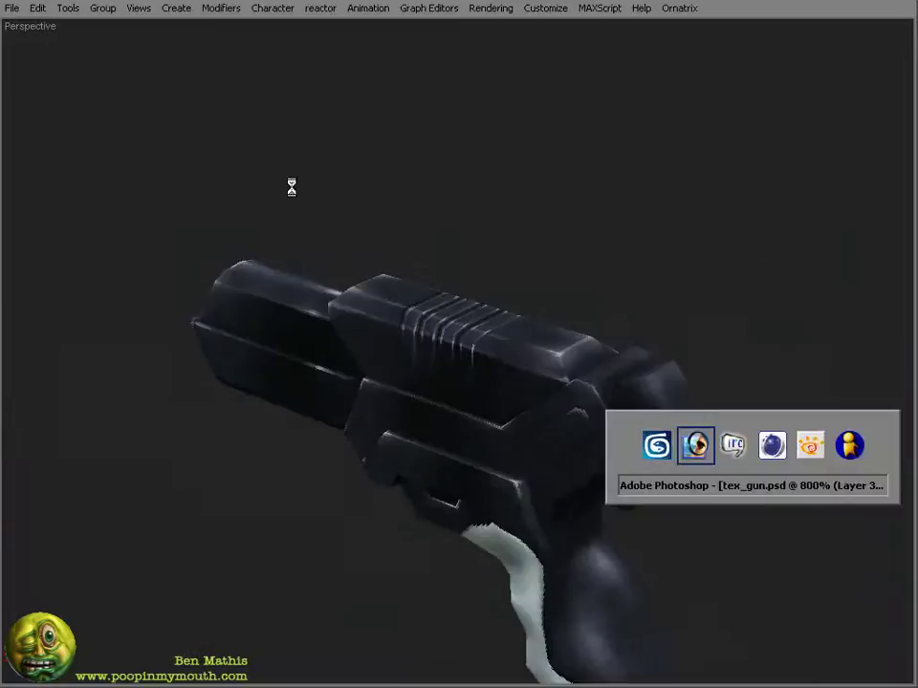
key("alt+Tab")
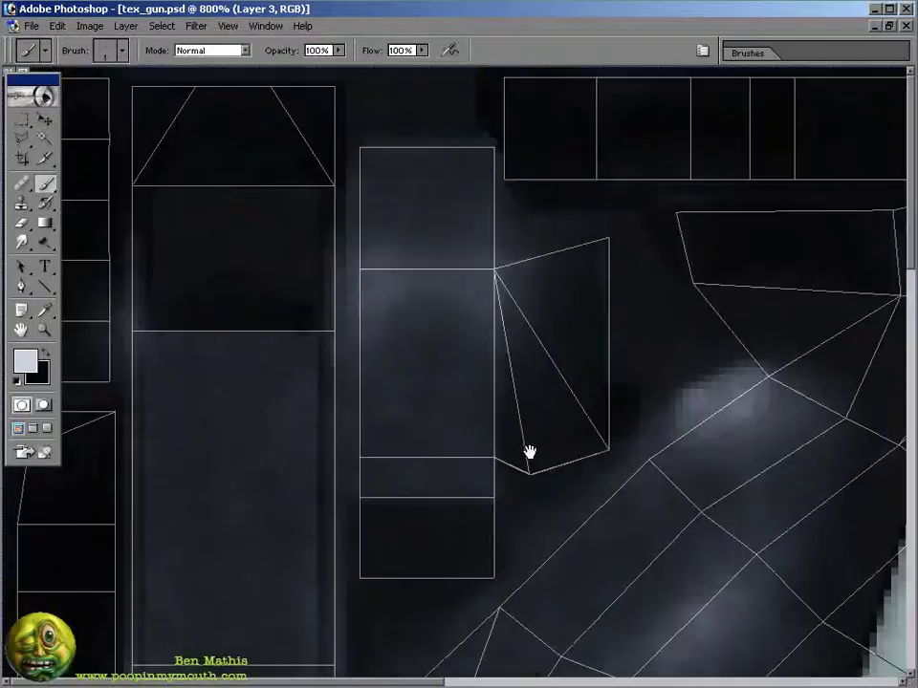
mouse_move(358, 265)
left_mouse_down()
mouse_move(361, 570)
mouse_move(362, 272)
left_mouse_up()
key("alt+Tab")
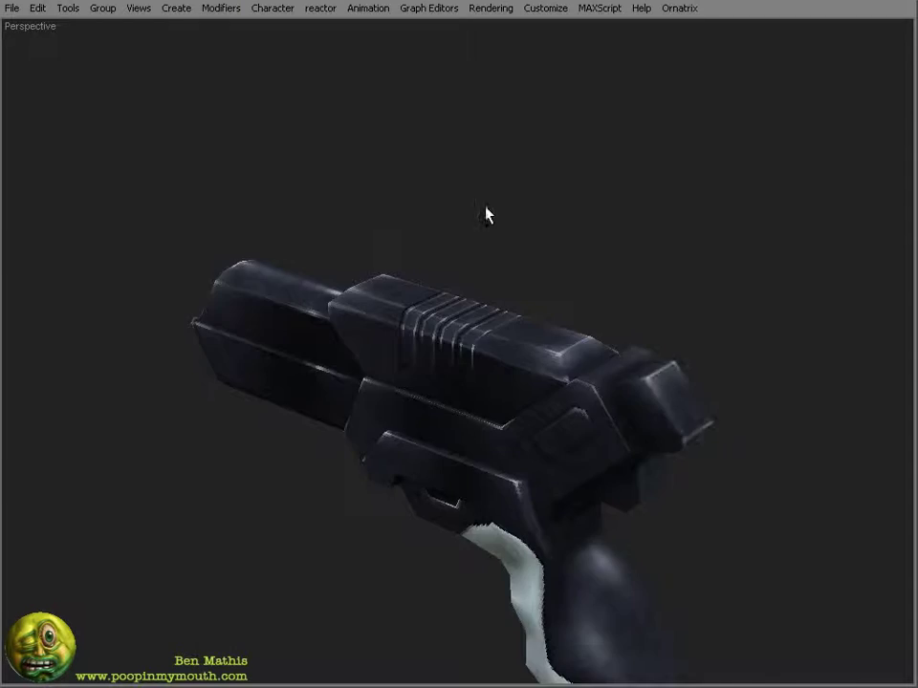
middle_click_drag(453, 197, 489, 342, "alt")
key("alt+Tab")
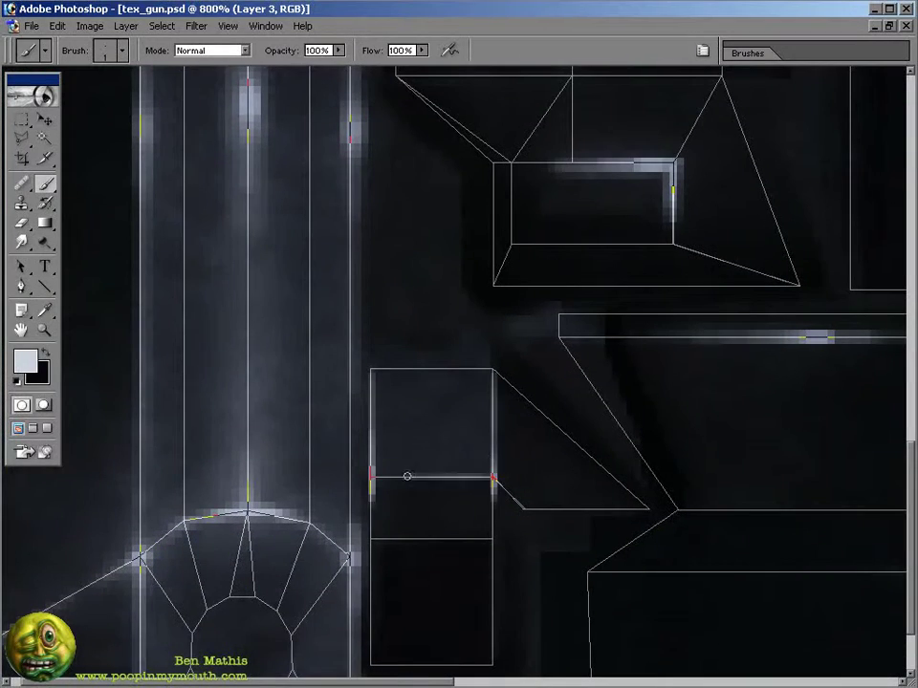
key("alt+Tab")
key("alt+Tab")
- Undo a bright edge highlight, return to the Brush and swap the paint and background colours
left_click_drag(237, 513, 290, 258)
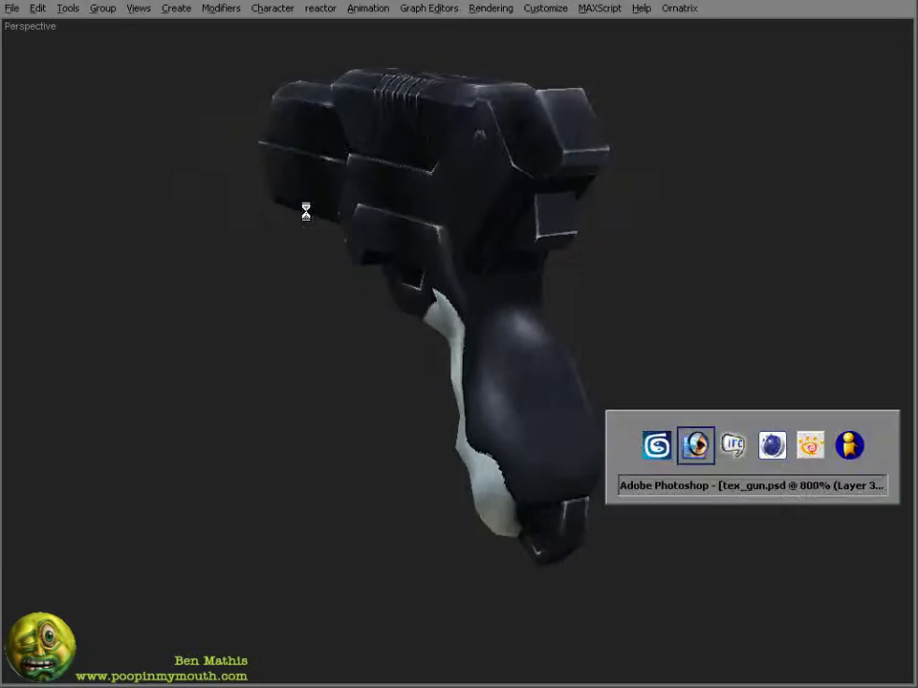
key("e")
key("ctrl+z")
key("ctrl+z")
key("x")
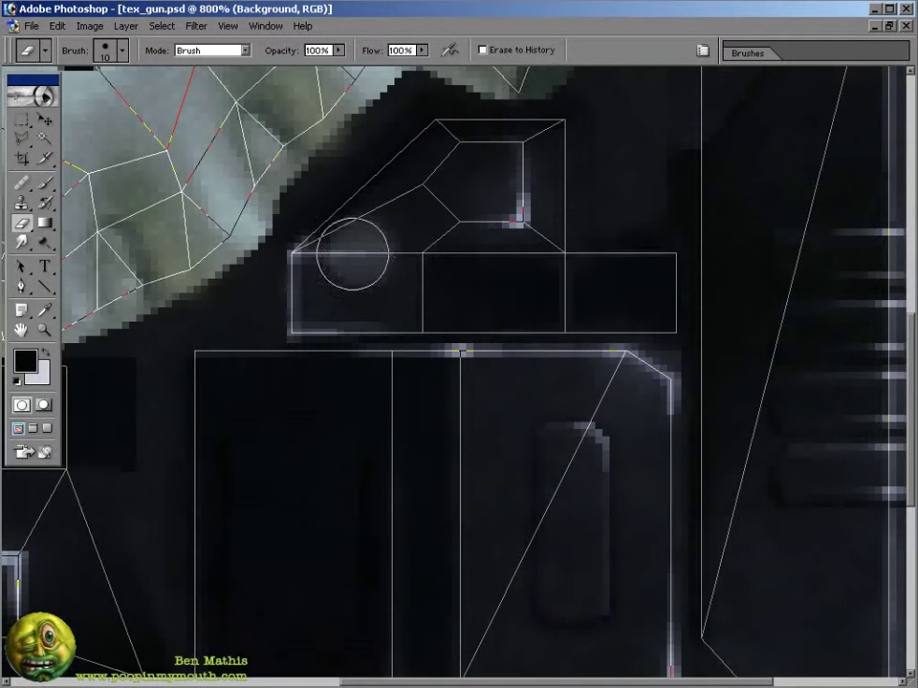
key("b")
key("x")
- Orbit the gun in 3ds Max to check the highlights, then return to the texture
left_click_drag(397, 309, 178, 431)
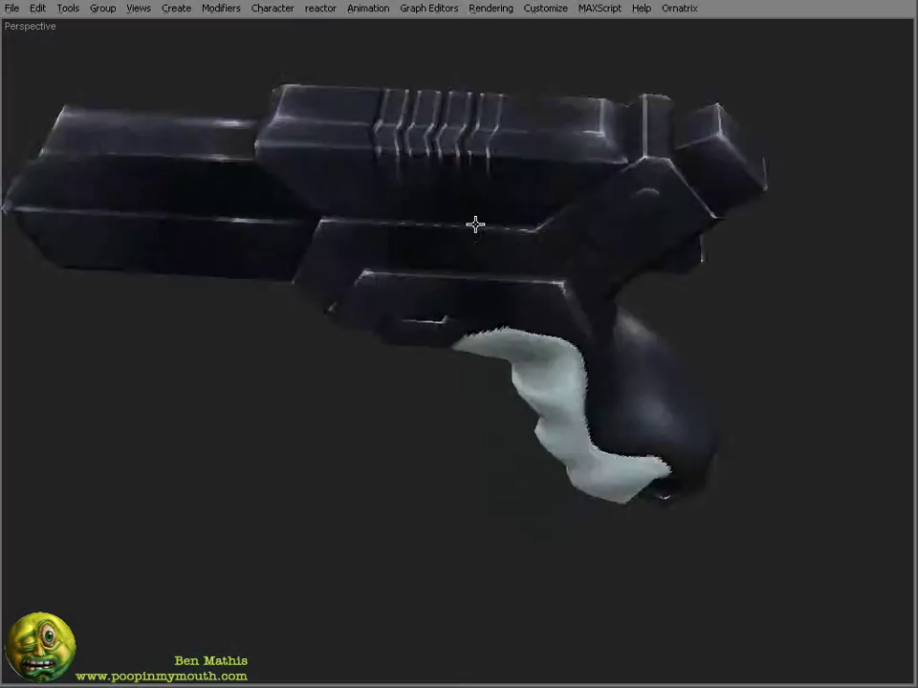
middle_click_drag(475, 222, 333, 375, "alt")
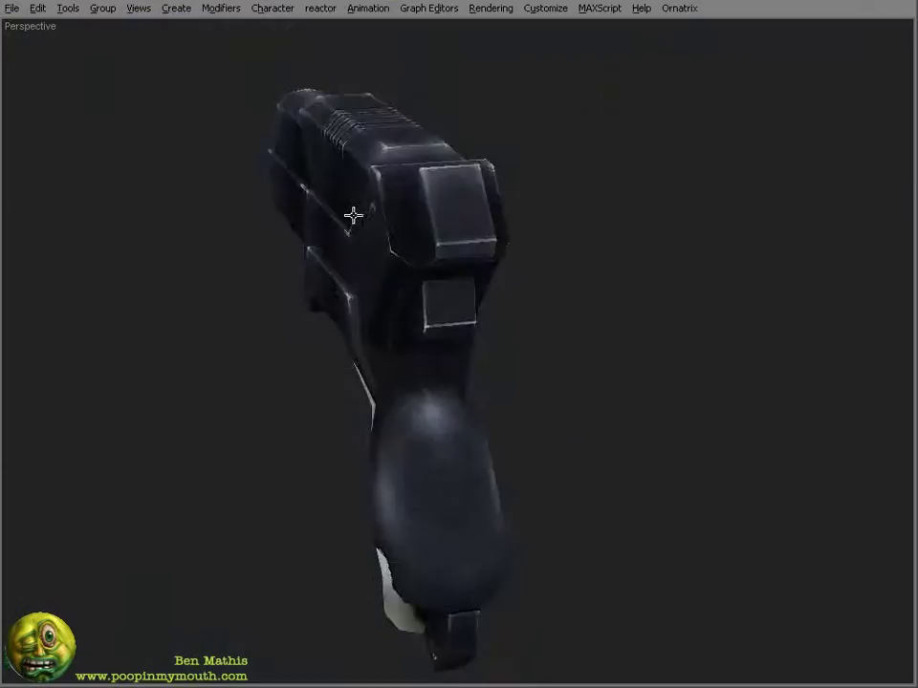
scroll(360, 261, "up", 5)
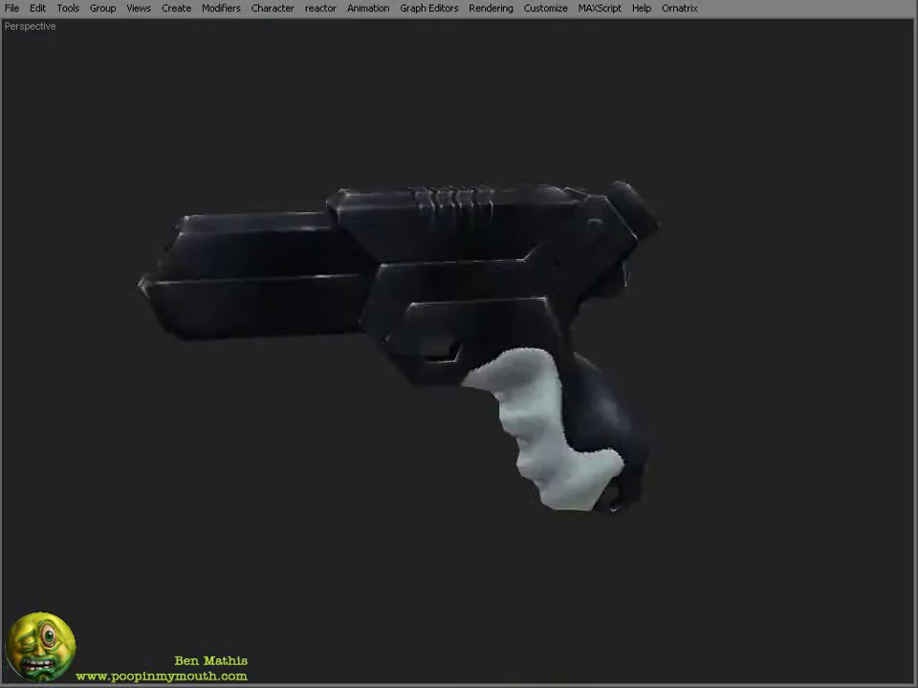
middle_click_drag(459, 345, 363, 287, "alt")
key("alt+Tab")
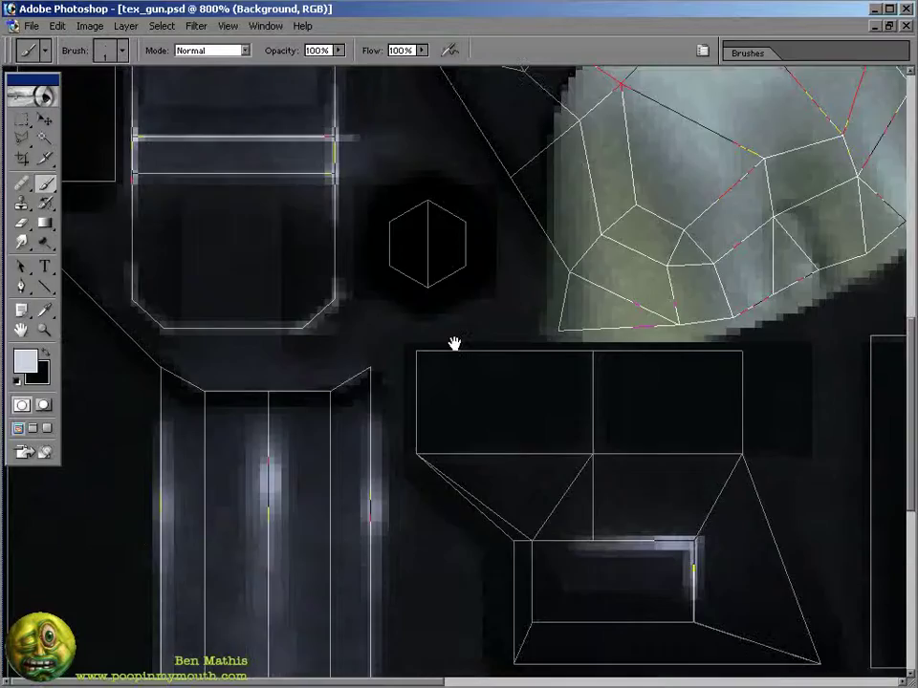
left_click_drag(455, 353, 452, 393)
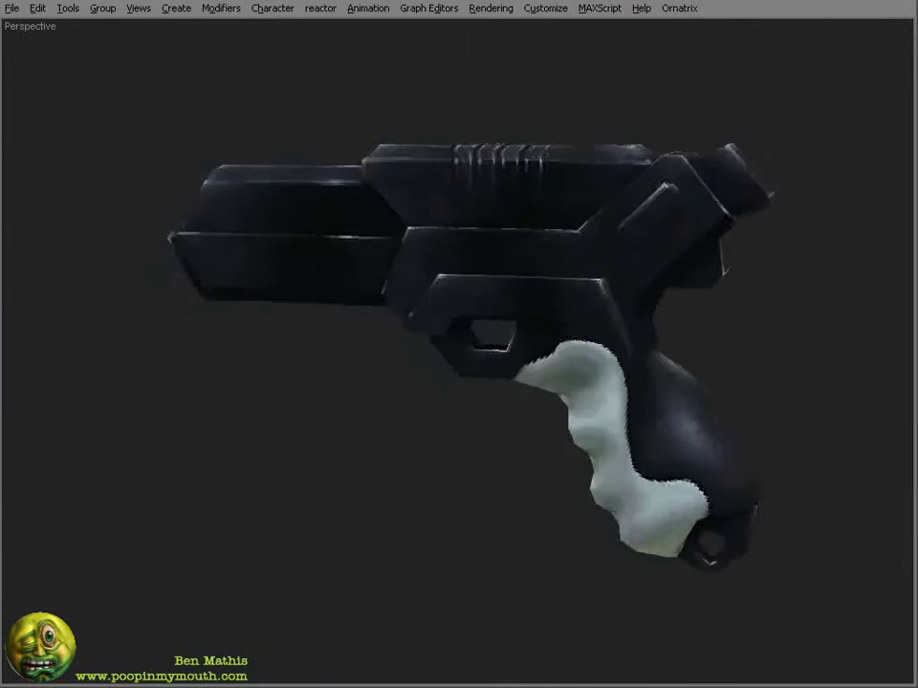
- Orbit the gun to face the other way and return to the texture
middle_click_drag(459, 344, 600, 510, "alt")
scroll(600, 510, "down", 5)
scroll(735, 313, "up", 6)
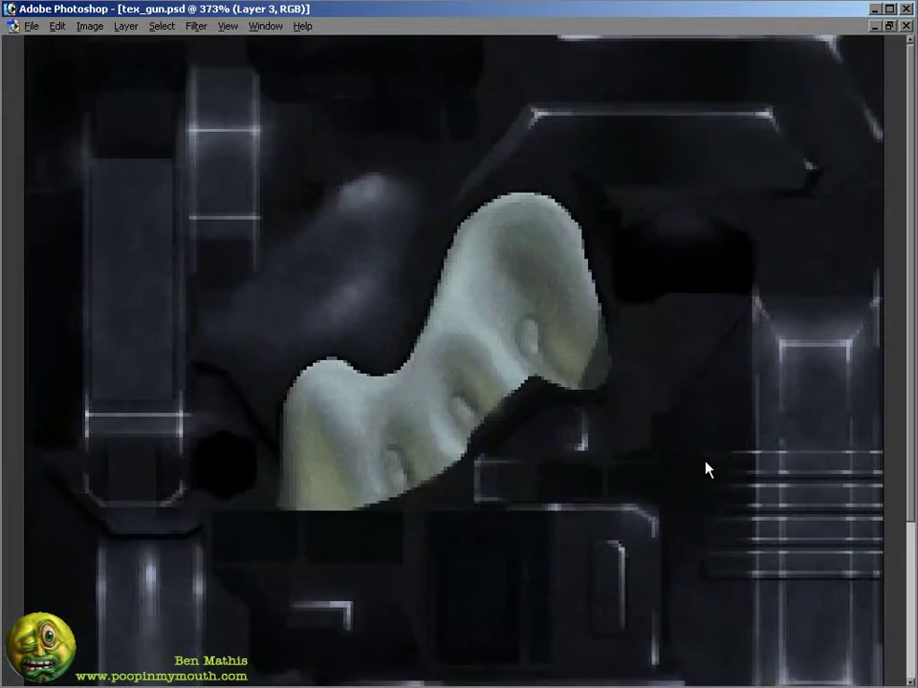
key("Tab")
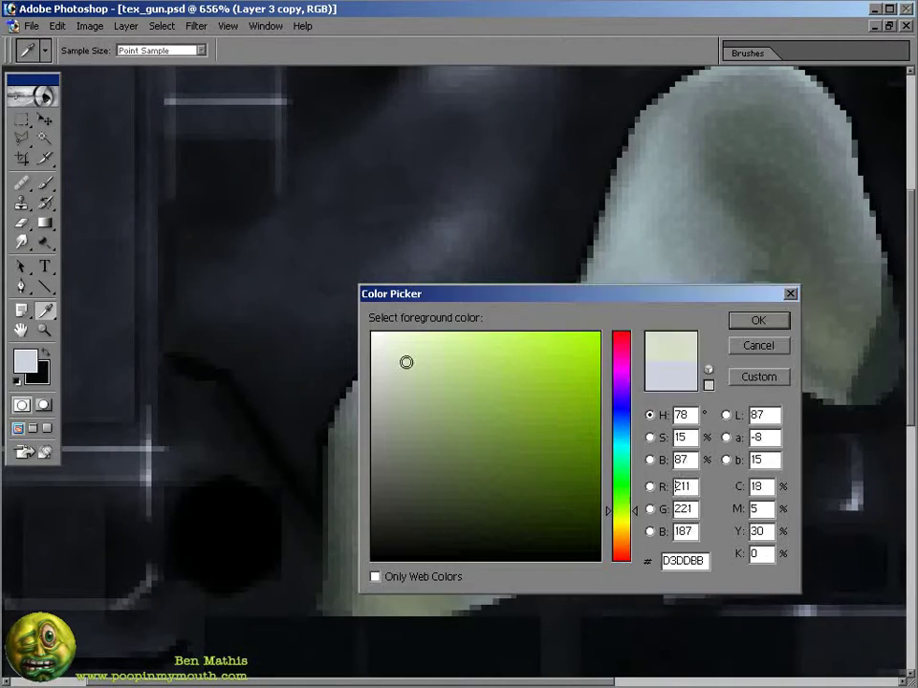
- Sample the grip colour, pick a lighter grey and dab a highlight onto the dark metal
key("Return")
key("b")
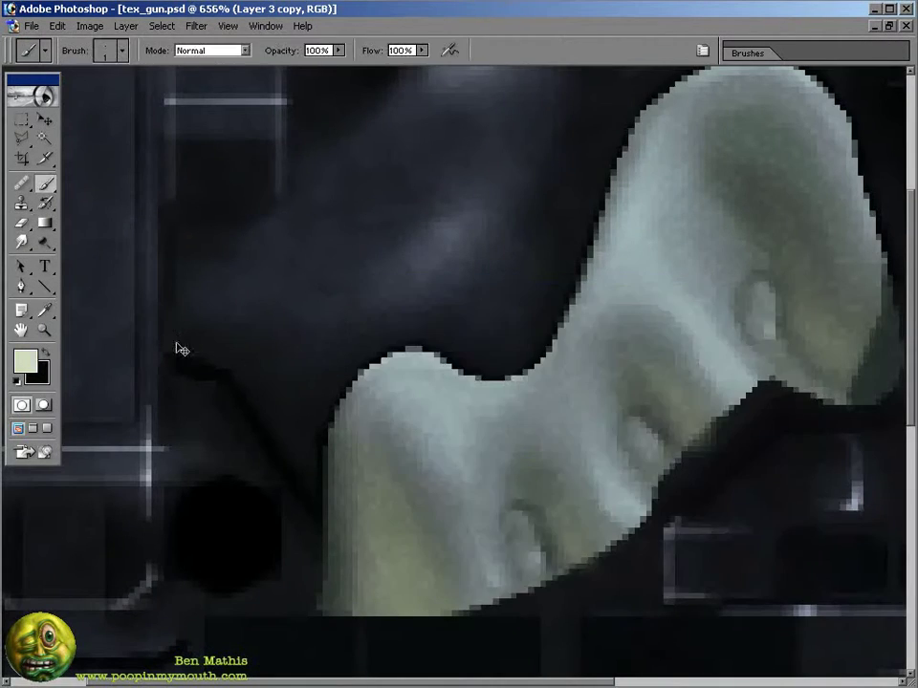
left_click(329, 448, "alt")
left_click(293, 418)
- Pan across the UV layout to the upper right and other texture areas
left_click_drag(524, 356, 525, 254)
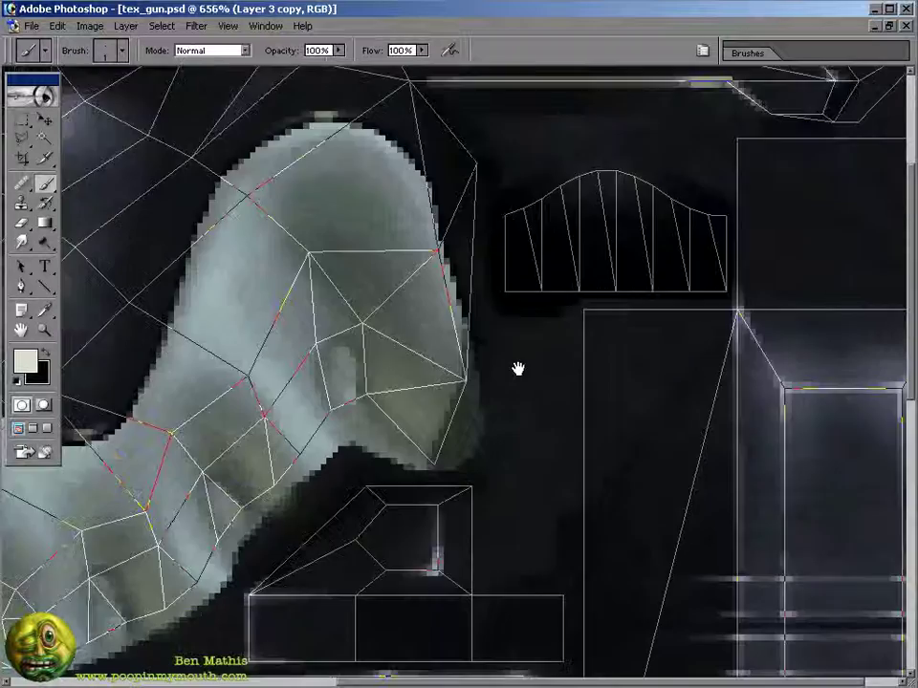
left_click_drag(382, 504, 454, 295)
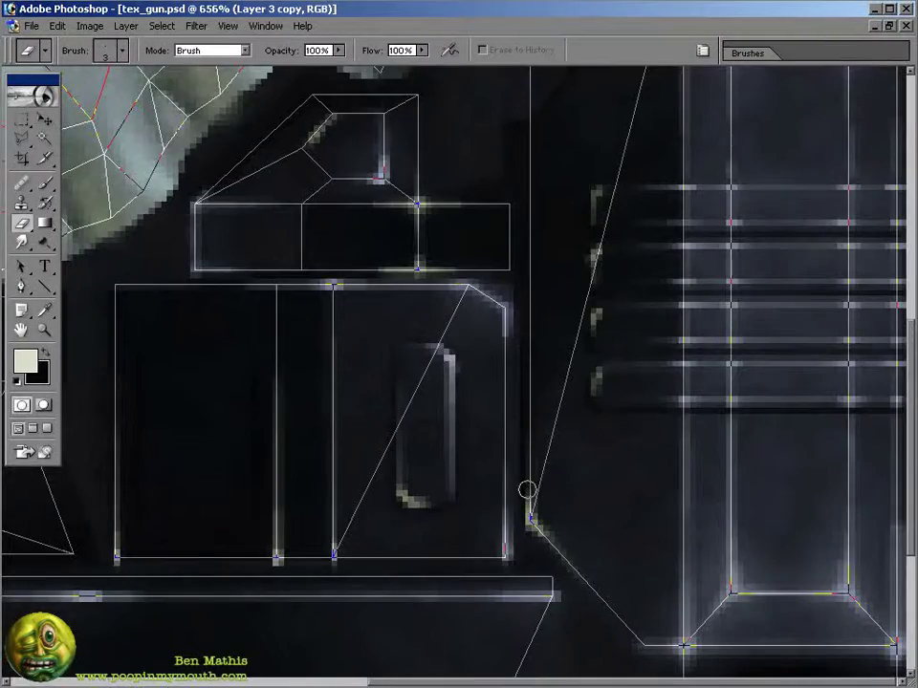
key("b")
mouse_move(527, 489)
left_mouse_down()
mouse_move(572, 369)
mouse_move(531, 410)
mouse_move(190, 557)
mouse_move(445, 342)
left_mouse_up()
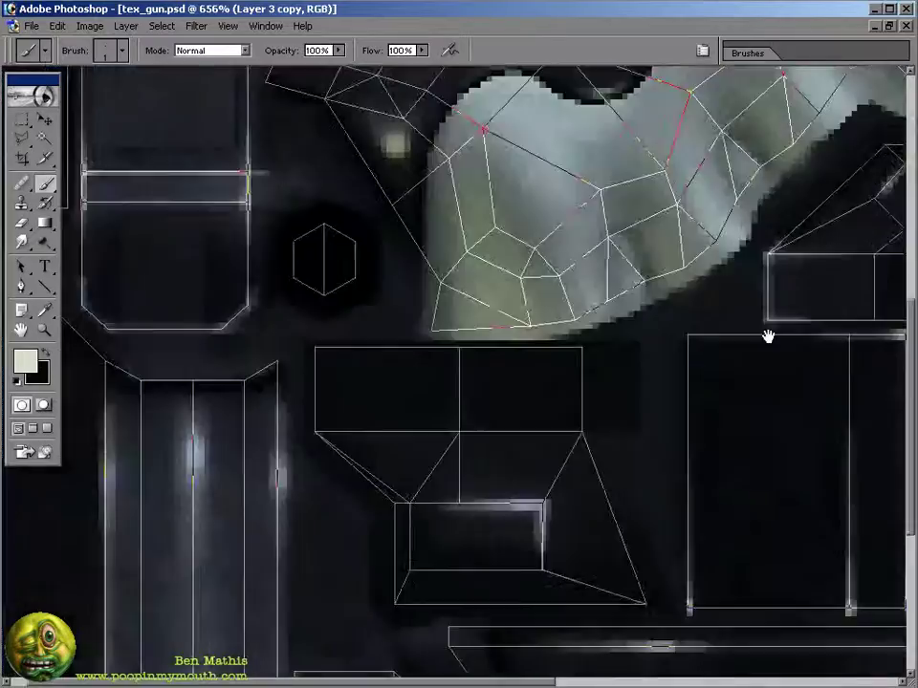
left_click_drag(768, 334, 716, 424)
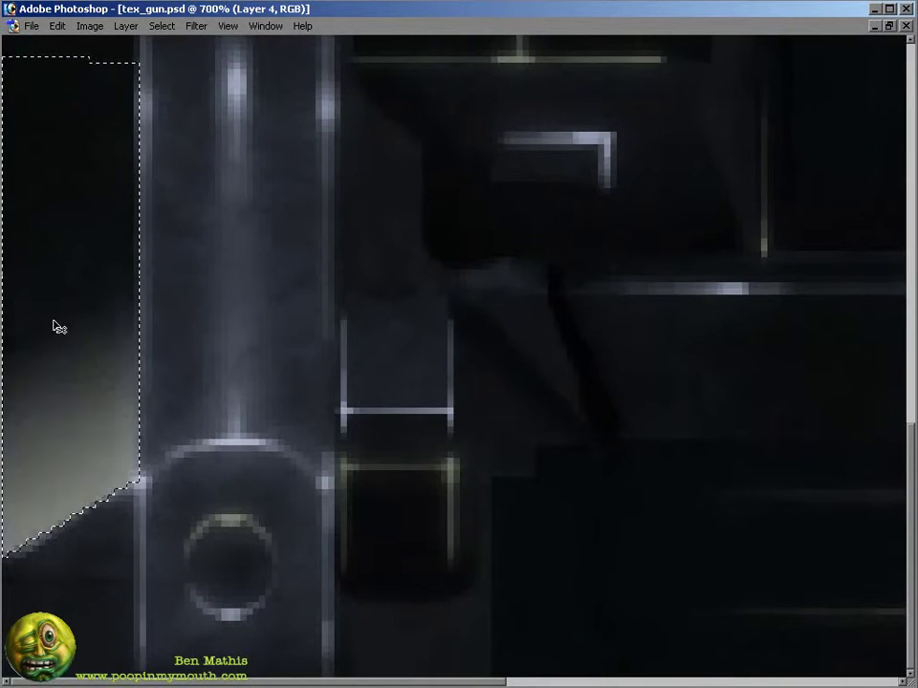
- Fill the current selection with a light-blue gradient
key("Tab")
left_click(25, 363)
left_click(756, 321)
left_click_drag(59, 440, 59, 234)
key("Tab")
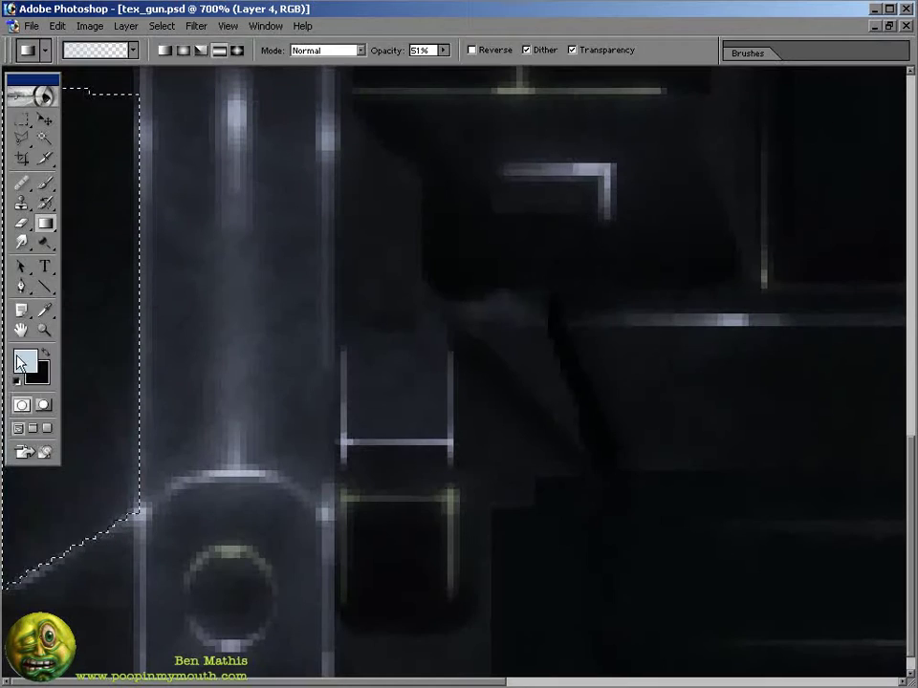
key("Tab")
key("Tab")
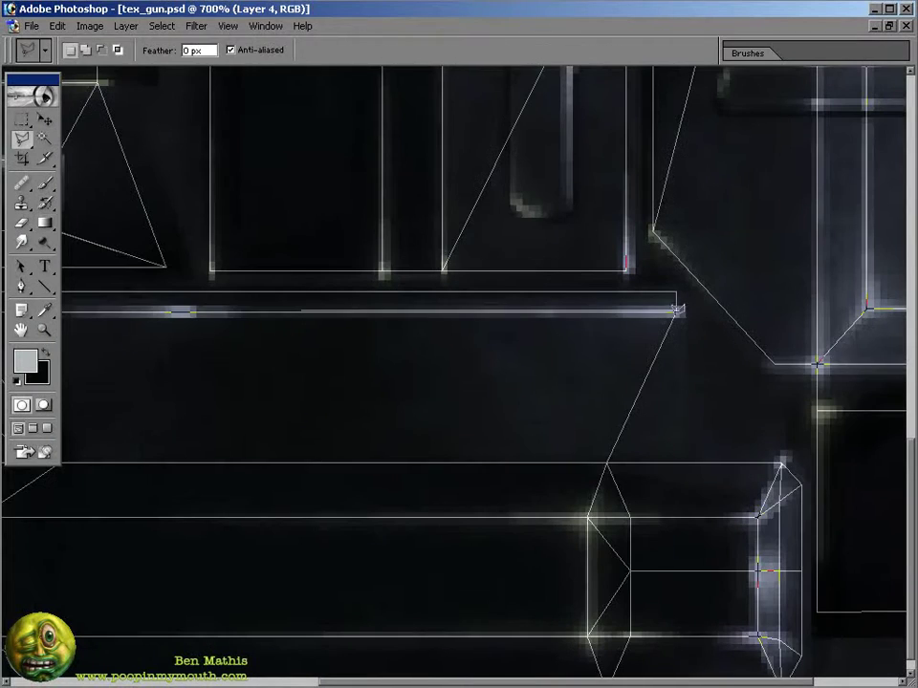
- Shade areas with Polygonal Lasso selections and the Gradient tool, checking the gun in 3ds Max
key("g")
key("alt+Tab")
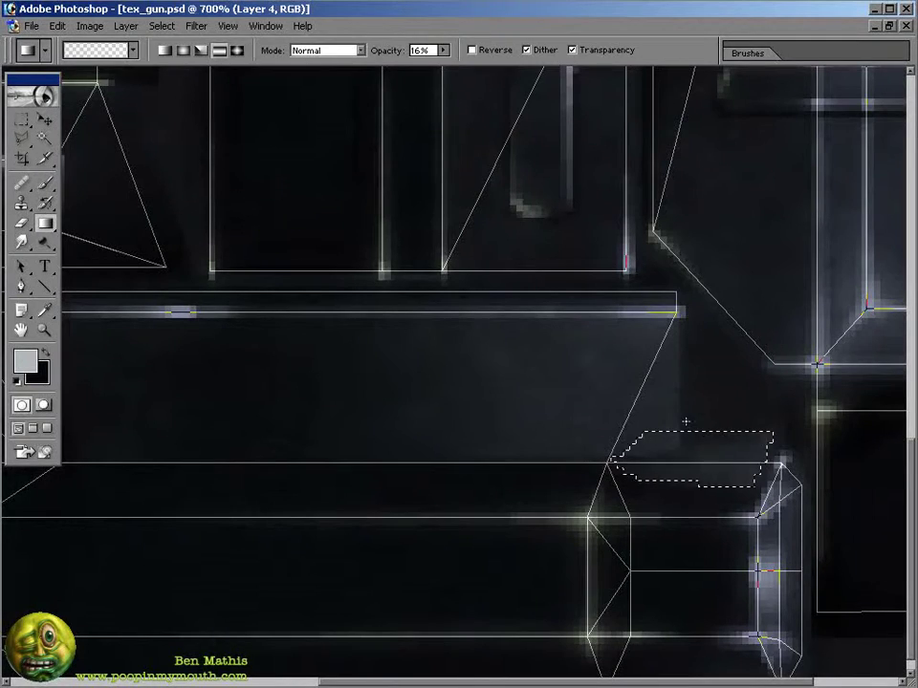
key("alt+Tab")
key("alt+Tab")
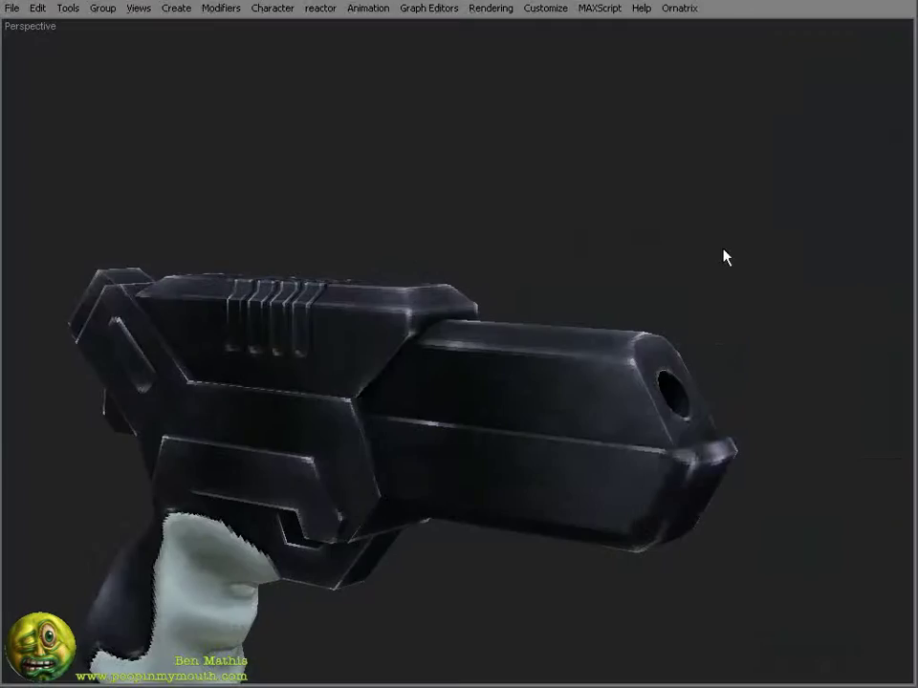
key("l")
key("alt+Tab")
key("alt+Tab")
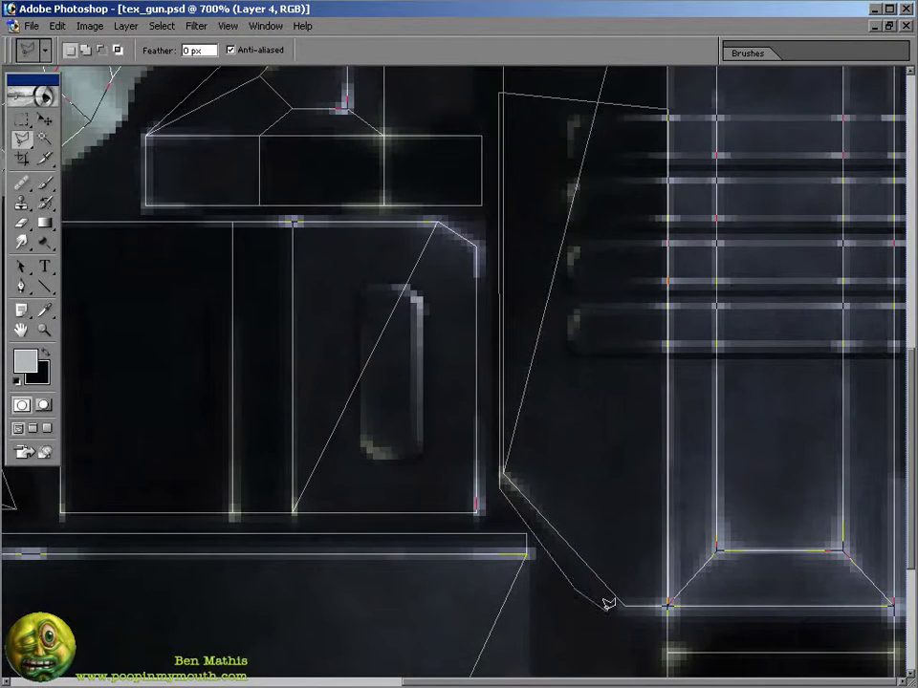
key("alt+Tab")
key("alt+Tab")
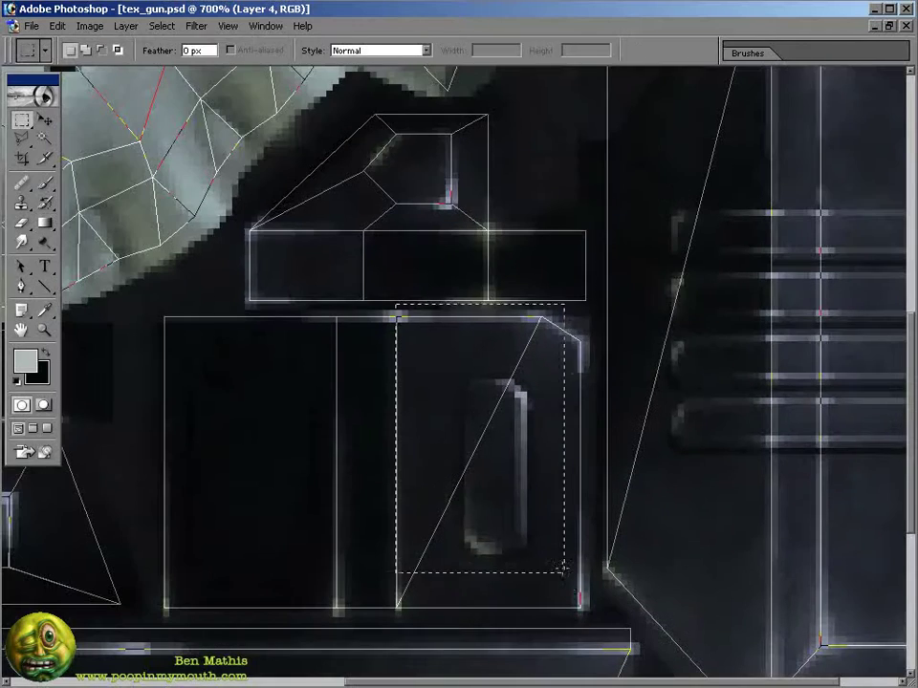
key("alt+Tab")
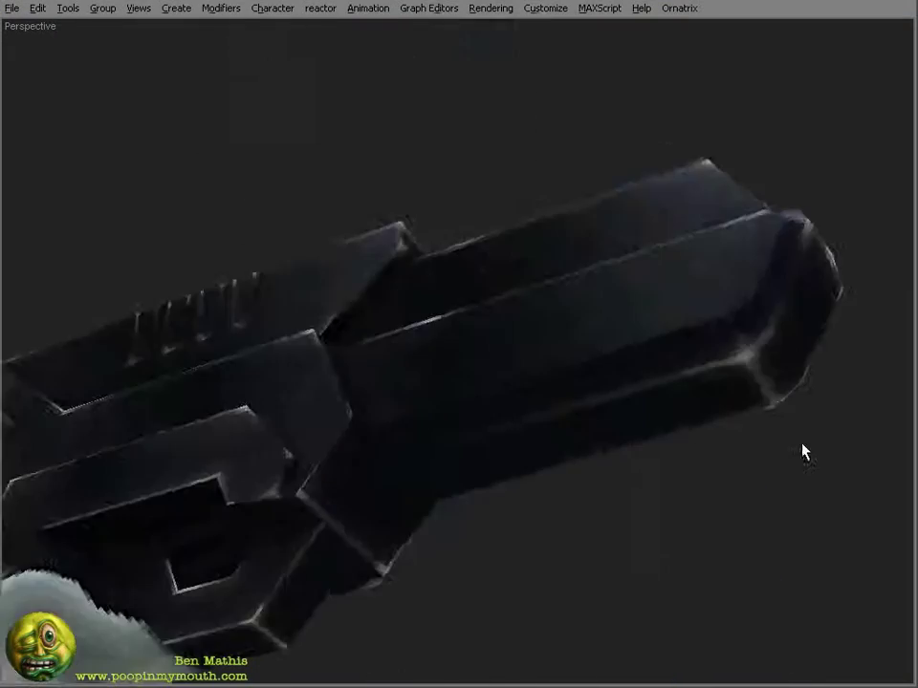
- Select a rectangular panel area, fill it with a faint gradient and check it in 3ds Max
key("alt+Tab")
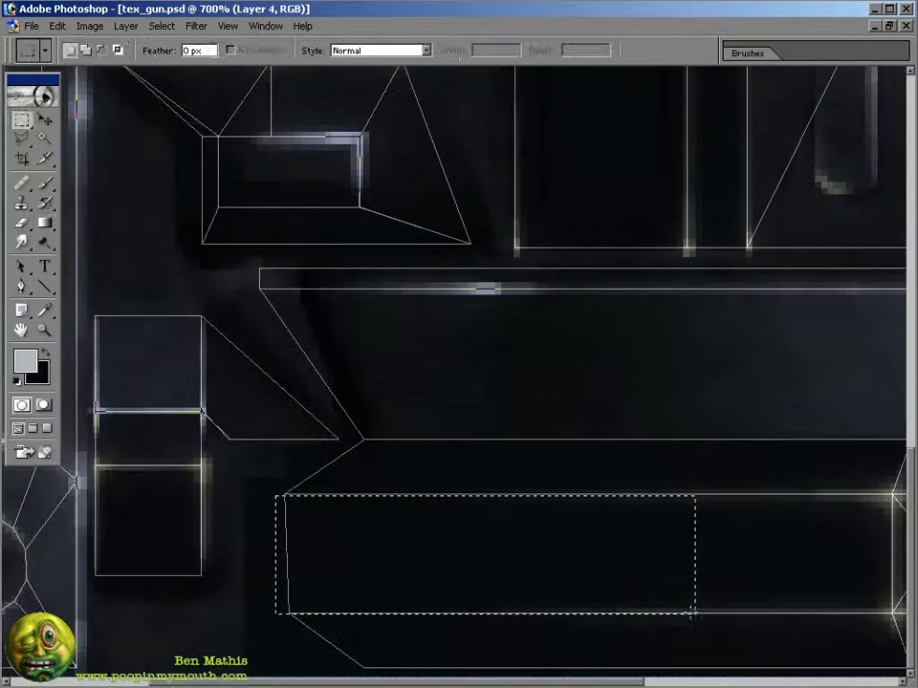
key("g")
key("alt+Tab")
key("alt+Tab")
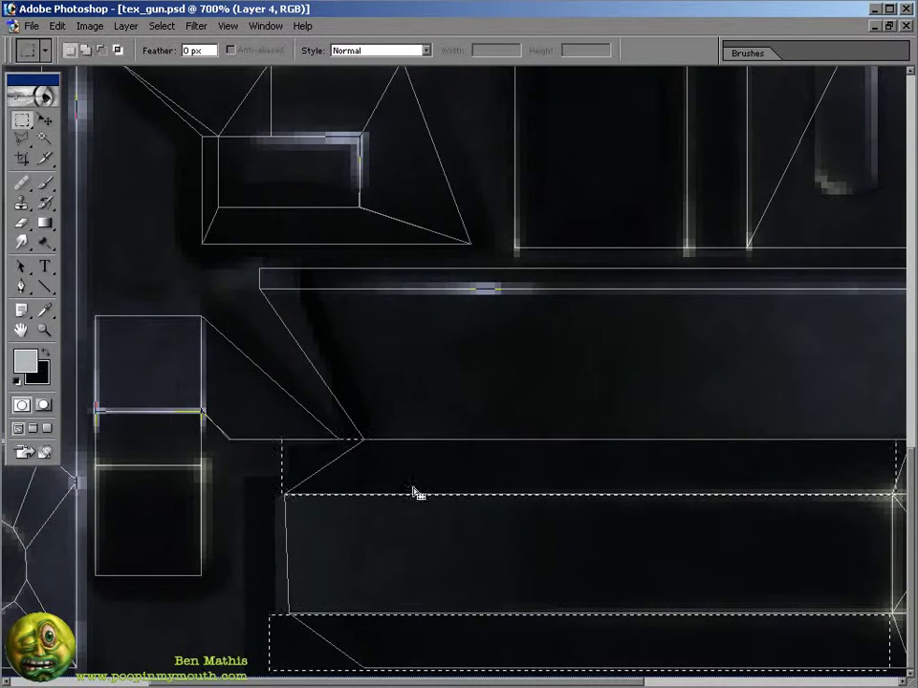
key("g")
key("alt+Tab")
key("alt+Tab")
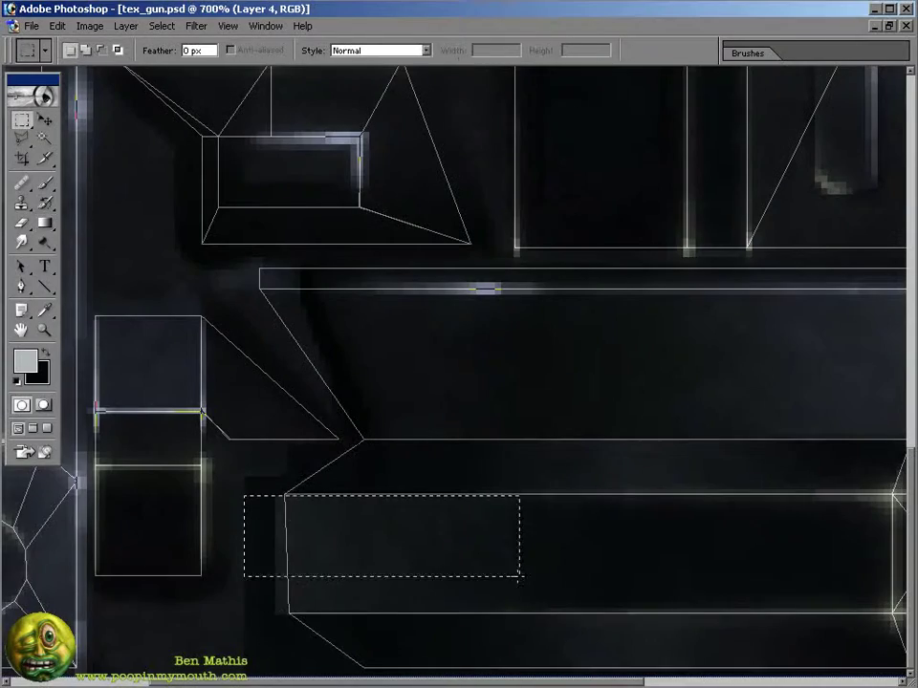
left_click_drag(518, 578, 737, 610)
key("g")
key("alt+Tab")
key("alt+Tab")
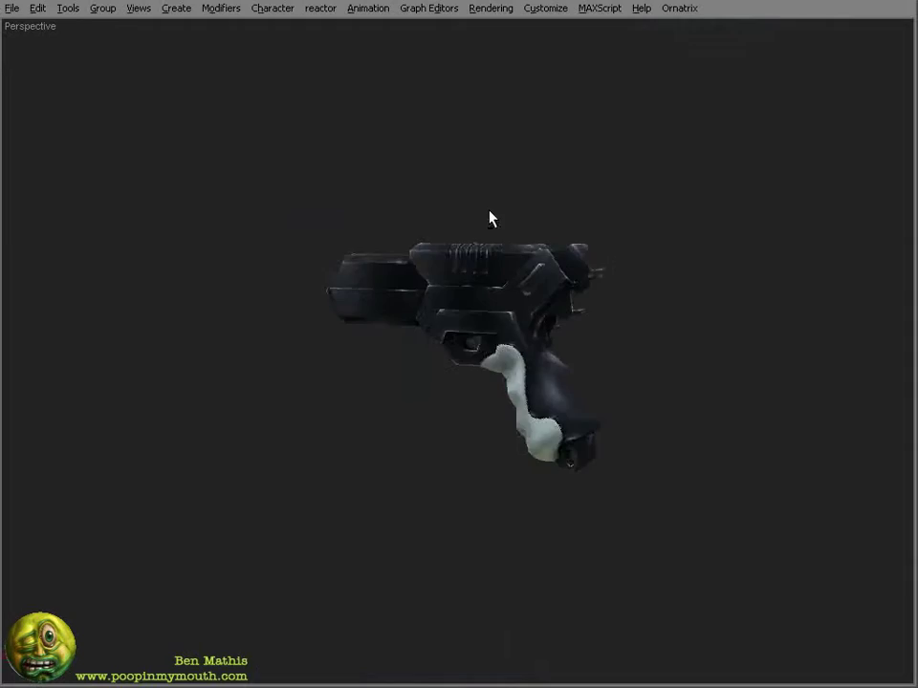
- Switch from the 3ds Max viewport back to tex_gun.psd in Photoshop
key("alt+Tab")
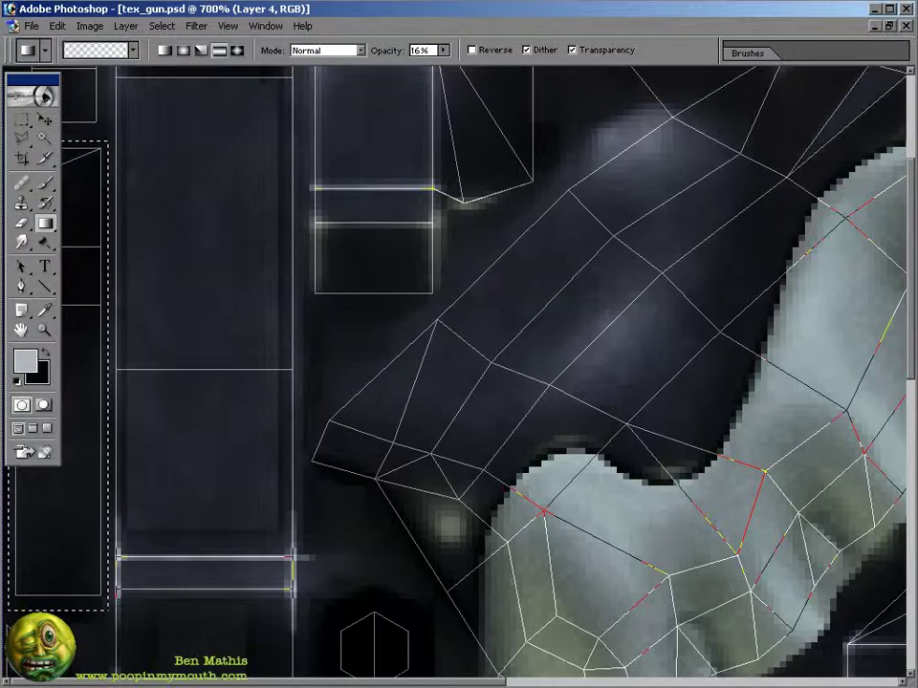